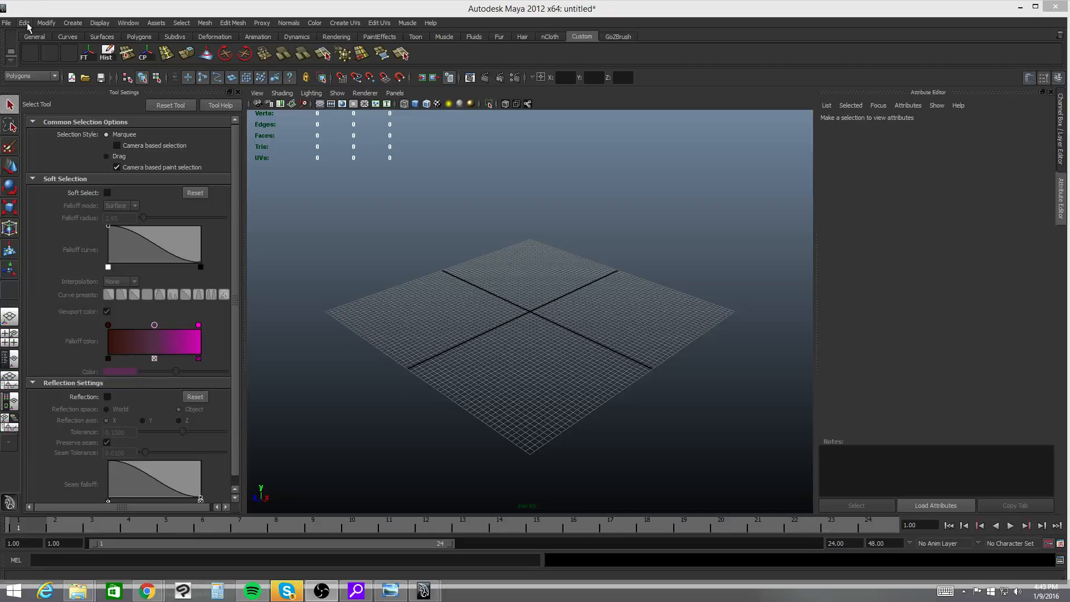
# - Detach the Create menu as a floating window and place it over the tool settings
pyautogui.doubleClick(47, 5)
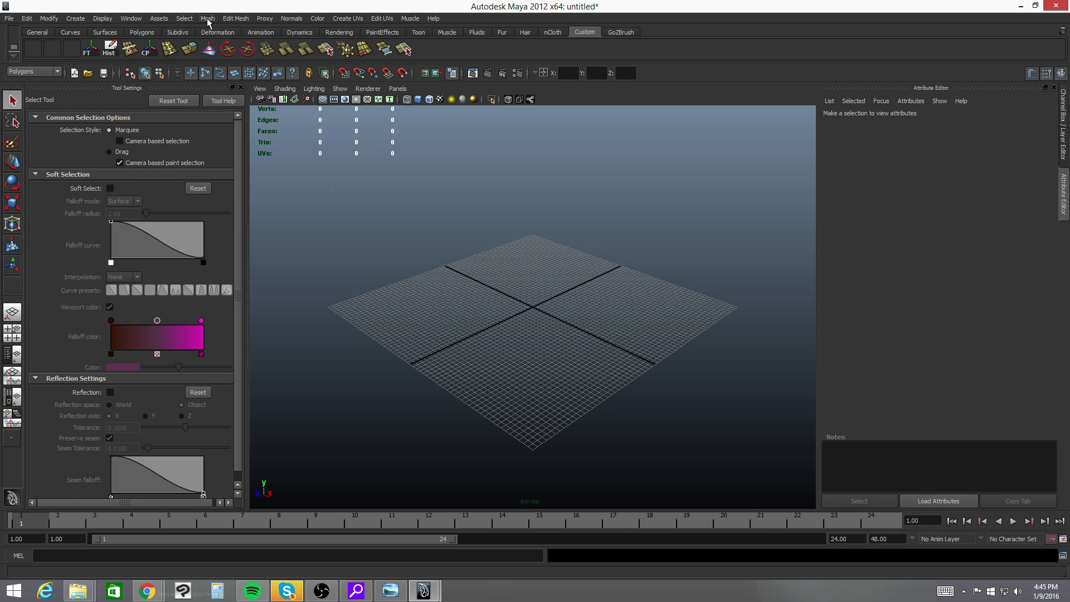
pyautogui.click(76, 21)
pyautogui.moveTo(97, 40)
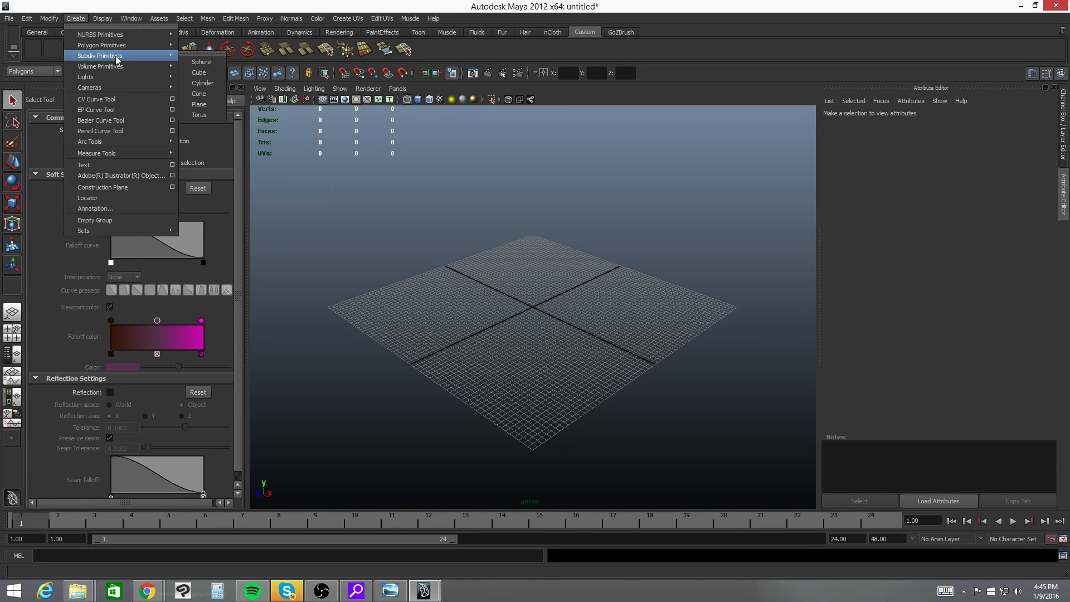
pyautogui.moveTo(113, 66)
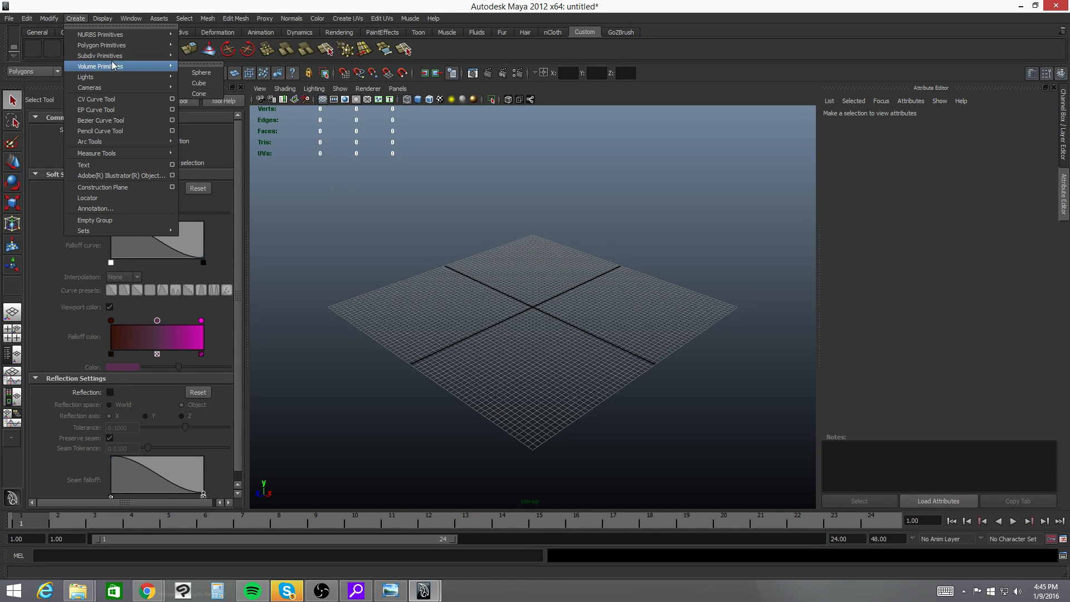
pyautogui.click(118, 25)
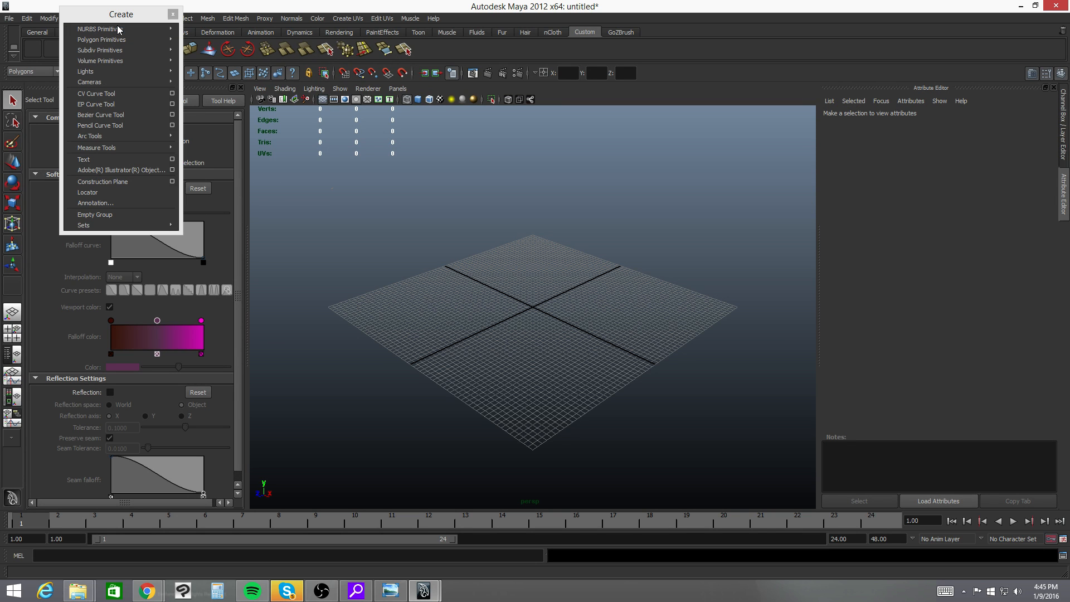
pyautogui.moveTo(133, 17); pyautogui.dragTo(234, 182)
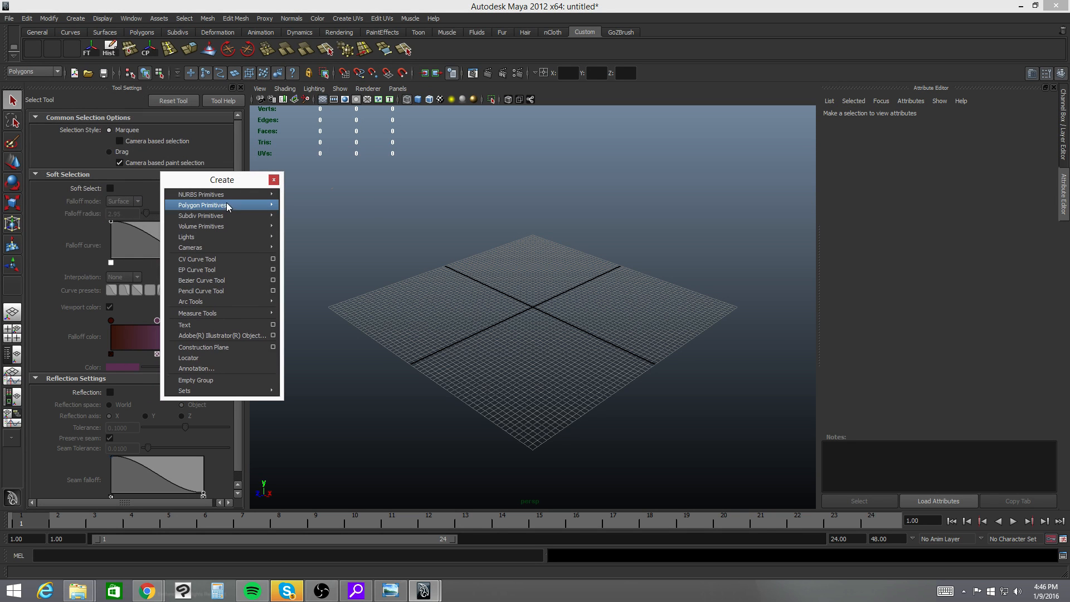
# - Detach the Polygon Primitives list as its own floating window beside the floating Create window
pyautogui.moveTo(211, 199)
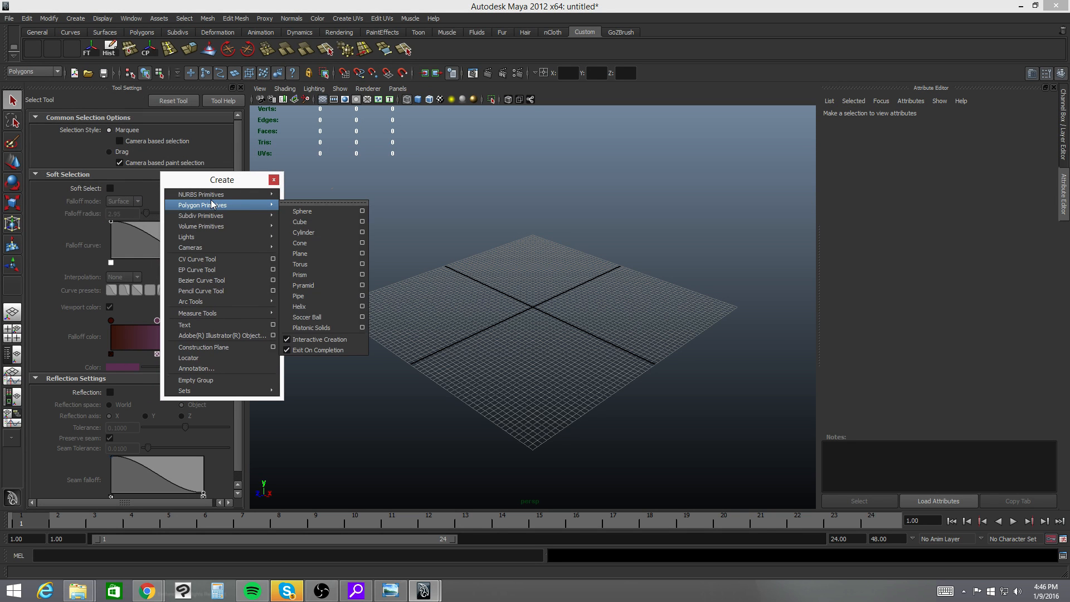
pyautogui.click(312, 203)
pyautogui.moveTo(329, 200); pyautogui.dragTo(335, 202)
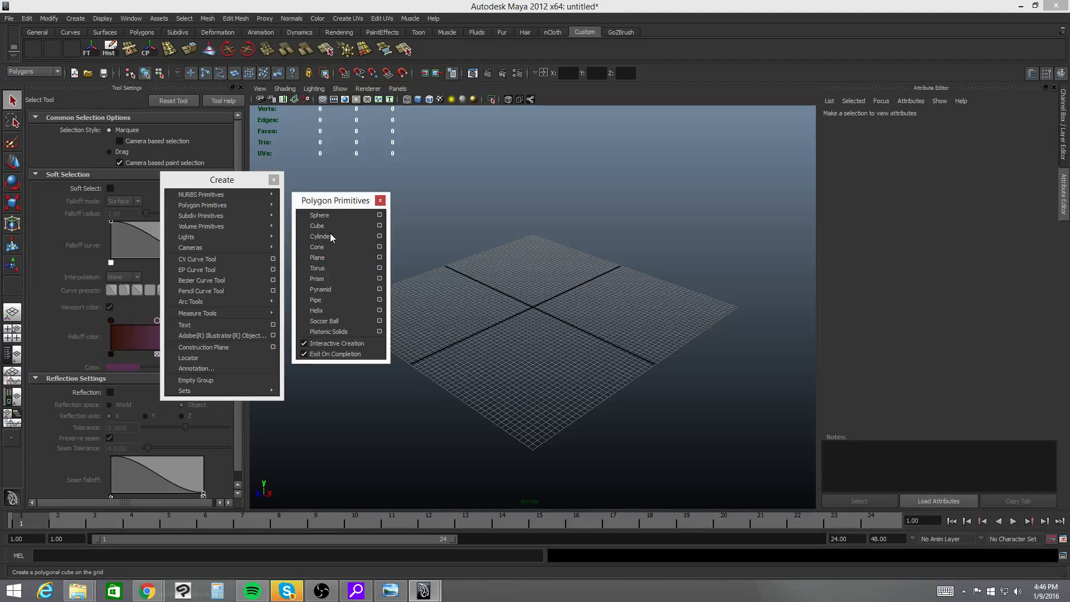
# - Draw a polygon plane about 126 by 72 units that extends past the edges of the grid
pyautogui.click(325, 258)
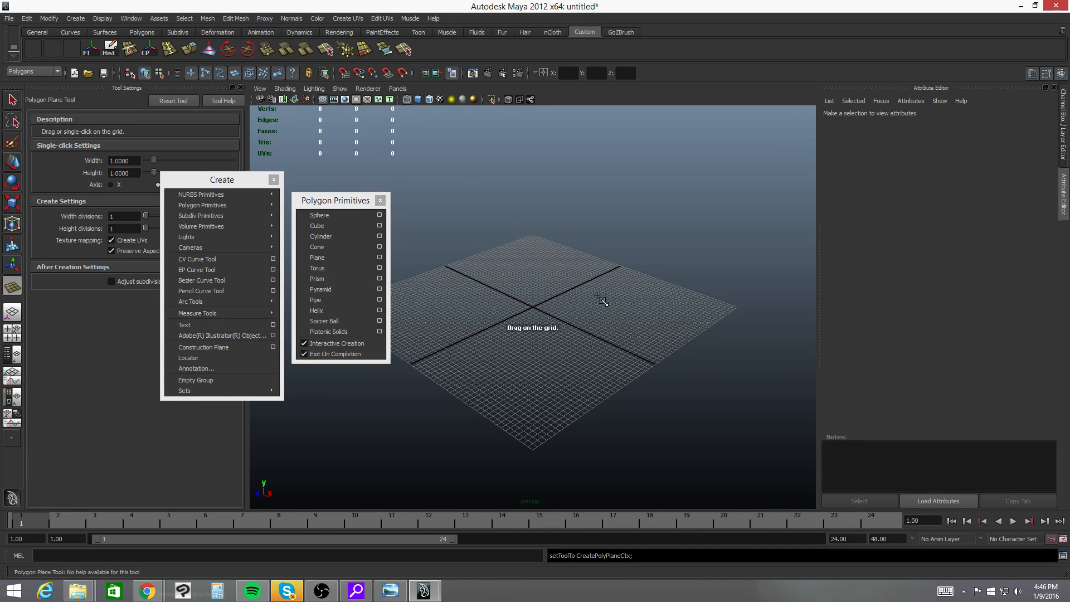
pyautogui.moveTo(453, 198); pyautogui.dragTo(733, 383)
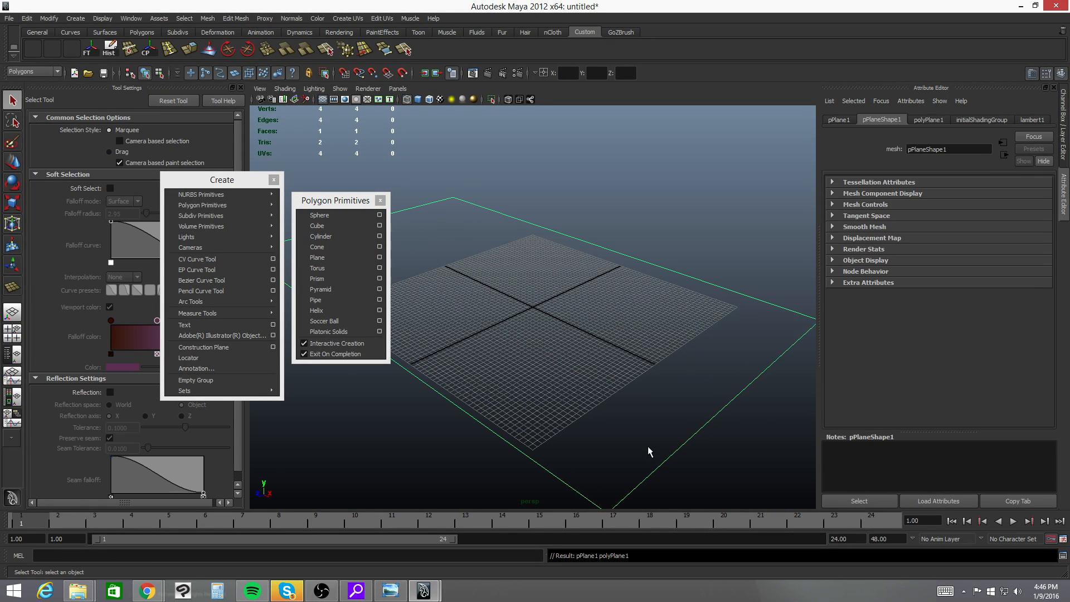
pyautogui.keyDown('alt'); pyautogui.moveTo(647, 407); pyautogui.dragTo(674, 405); pyautogui.keyUp('alt')
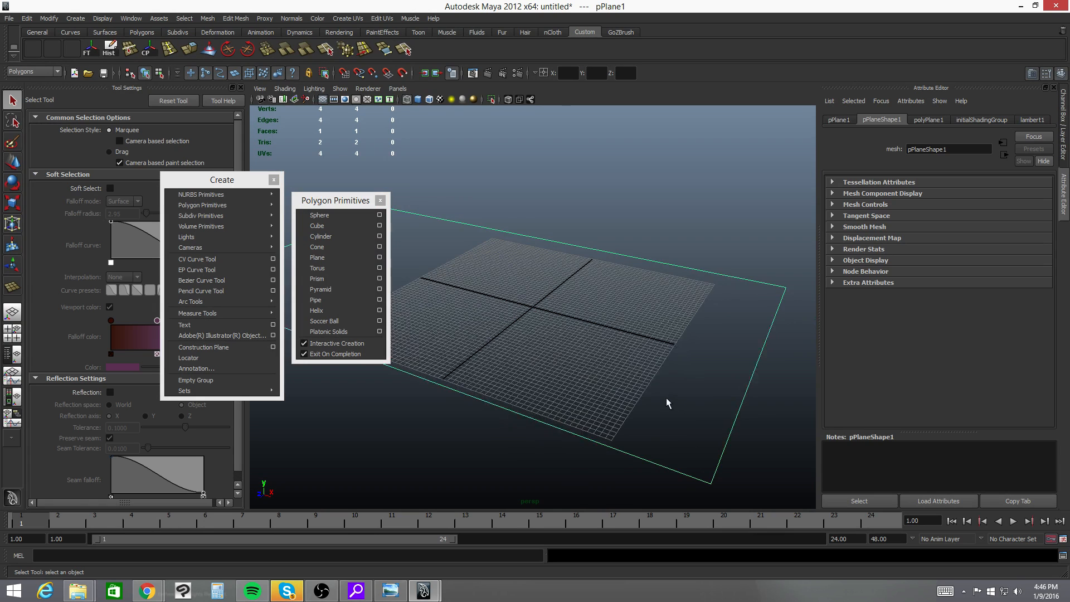
# - Display the plane shaded and move it up to about 4 cm above the grid
pyautogui.press('5')
pyautogui.keyDown('alt'); pyautogui.moveTo(648, 333); pyautogui.dragTo(564, 327); pyautogui.keyUp('alt')
pyautogui.press('w')
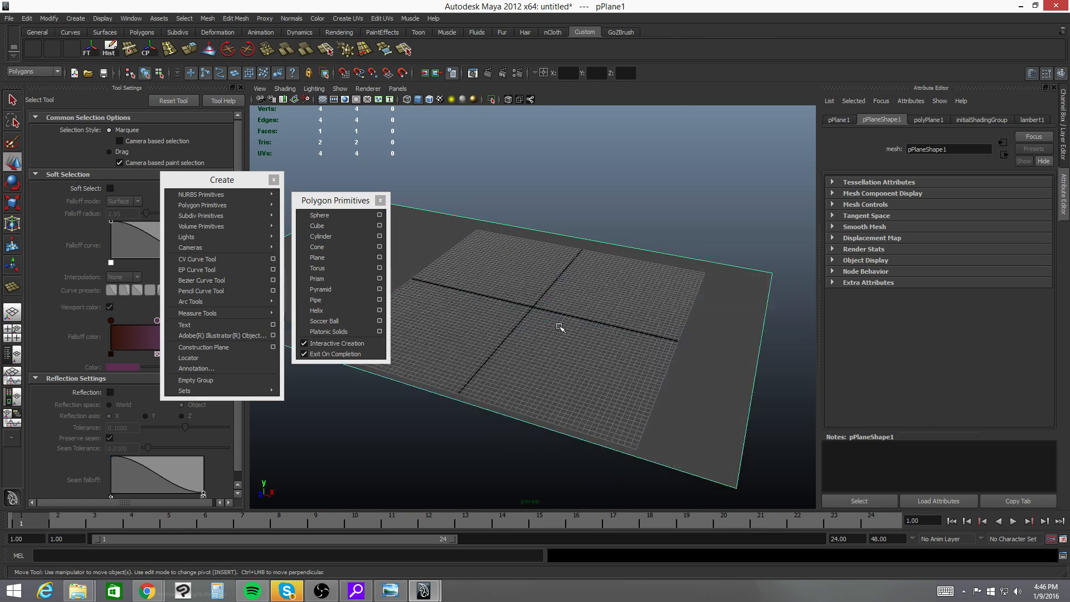
pyautogui.keyDown('alt'); pyautogui.moveTo(532, 355); pyautogui.dragTo(604, 335, button='middle'); pyautogui.keyUp('alt')
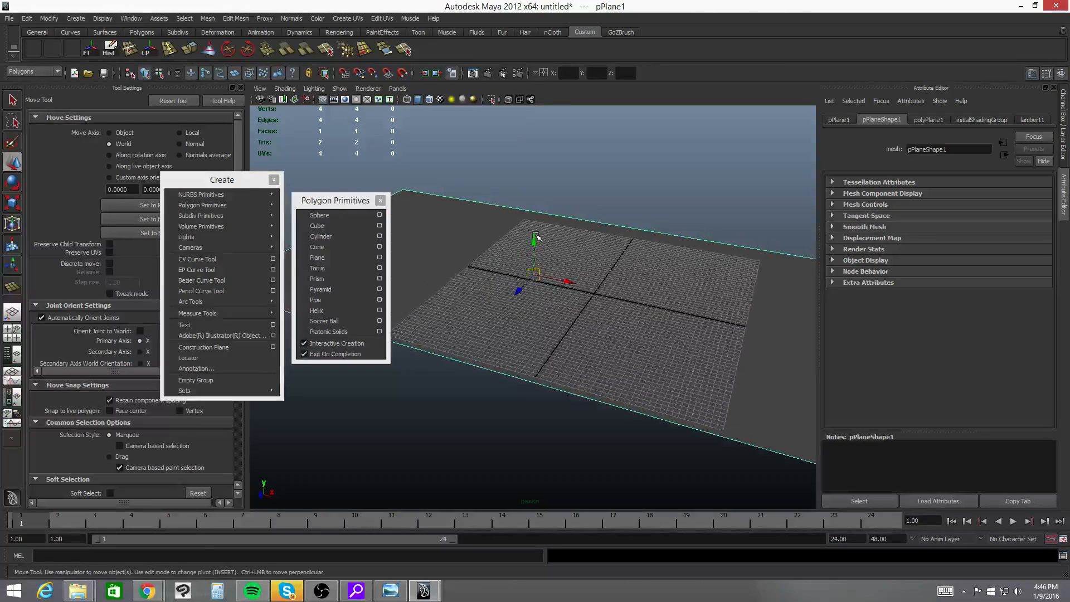
pyautogui.moveTo(536, 239); pyautogui.dragTo(510, 258)
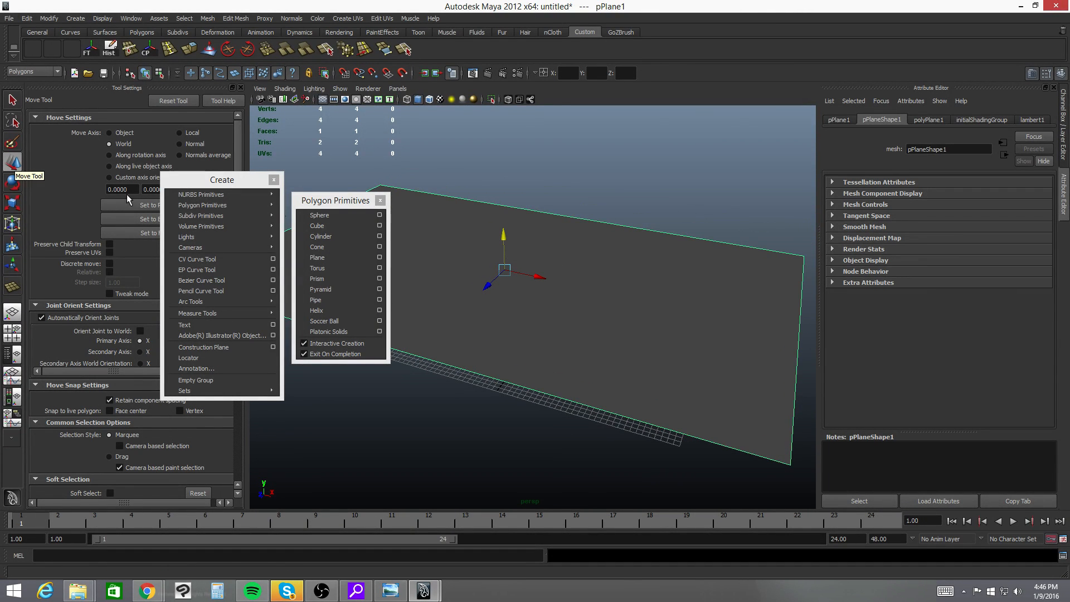
pyautogui.keyDown('alt'); pyautogui.moveTo(577, 227); pyautogui.dragTo(575, 223); pyautogui.keyUp('alt')
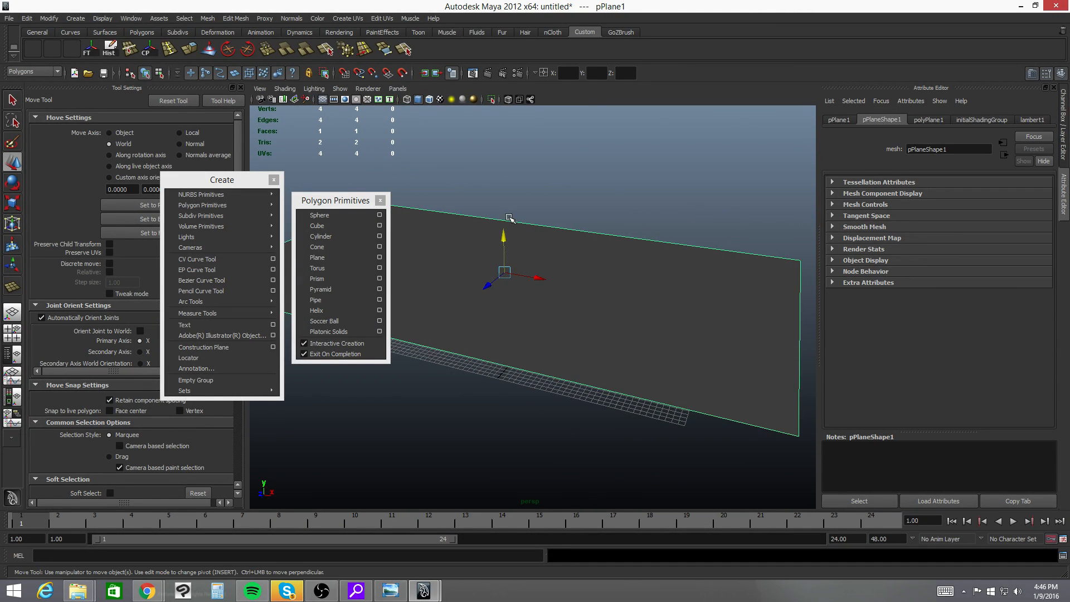
pyautogui.moveTo(503, 240); pyautogui.dragTo(505, 237)
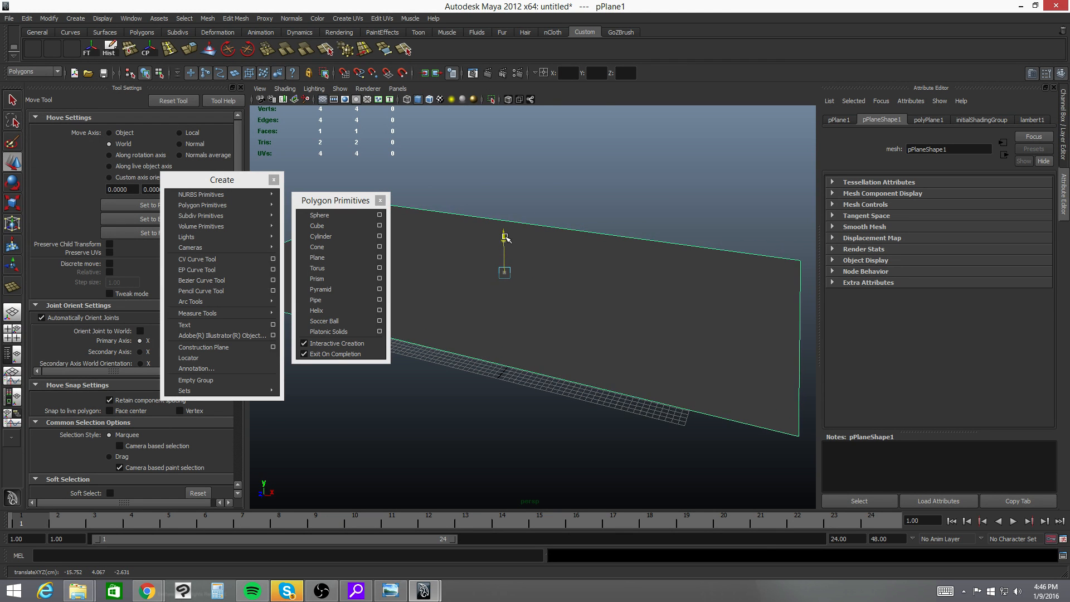
pyautogui.keyDown('alt'); pyautogui.moveTo(655, 258); pyautogui.dragTo(607, 259); pyautogui.keyUp('alt')
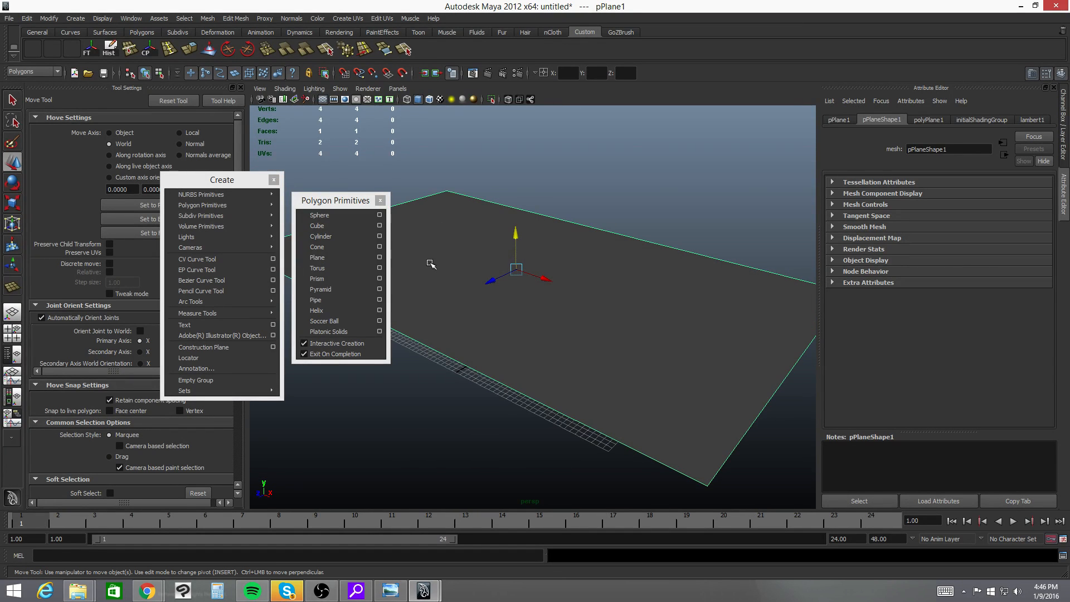
pyautogui.keyDown('alt'); pyautogui.moveTo(496, 204); pyautogui.dragTo(531, 215); pyautogui.keyUp('alt')
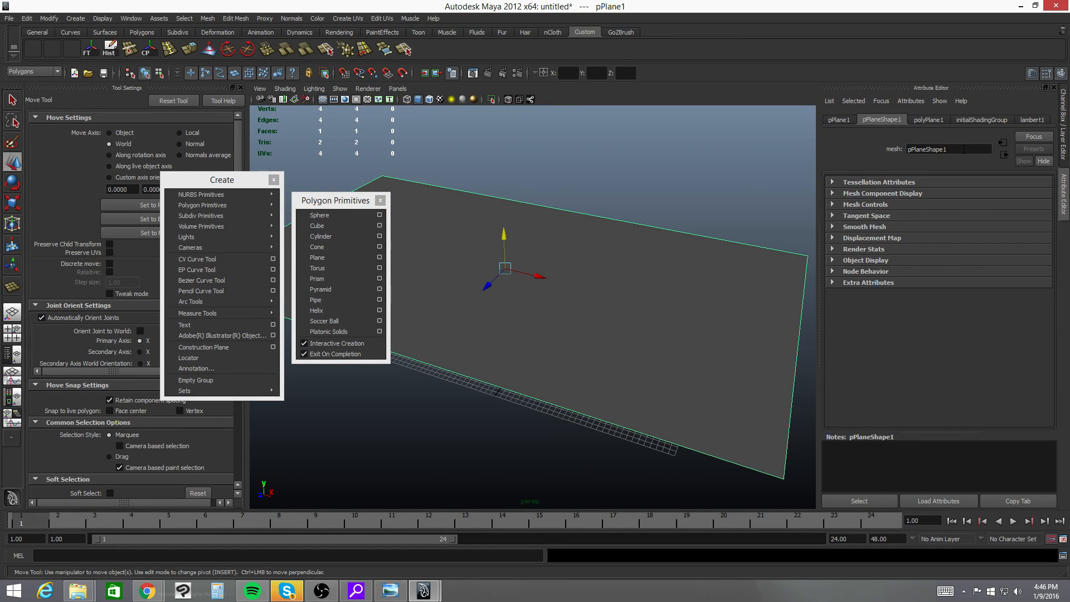
# - Set the plane's width subdivisions and height subdivisions to 10 each
pyautogui.click(940, 121)
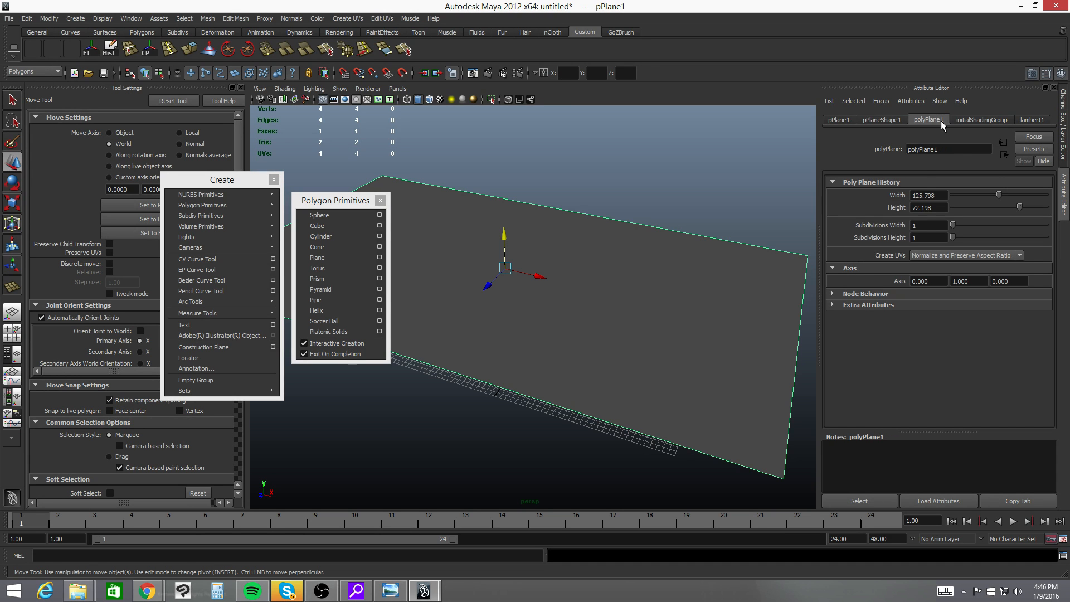
pyautogui.click(931, 227)
pyautogui.write('10')
pyautogui.press('Tab')
pyautogui.write('10')
pyautogui.press('Tab')
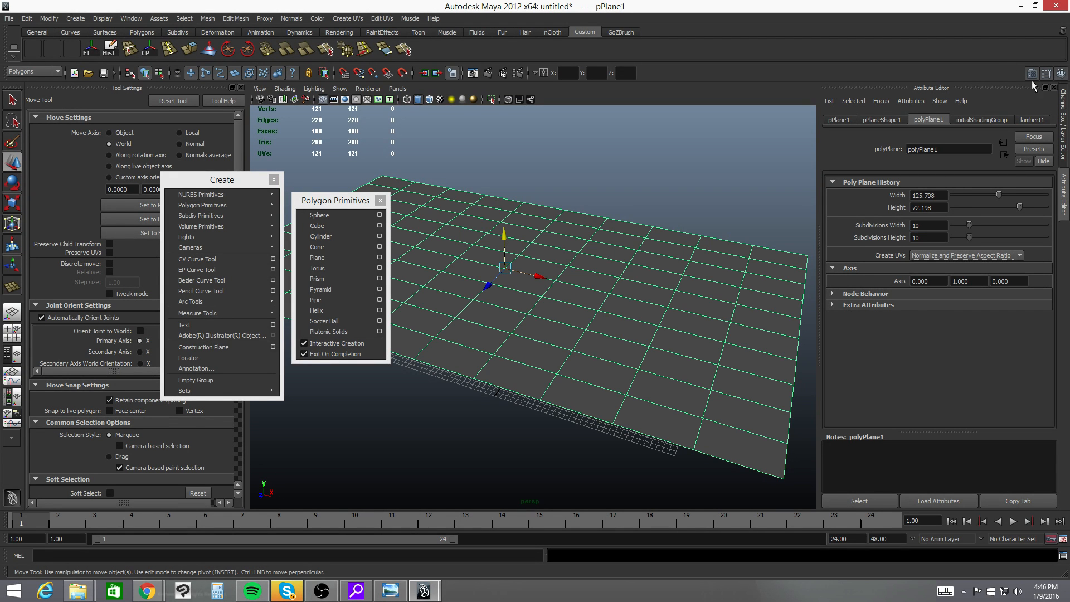
# - Switch the plane to vertex mode and select a small group of vertices near its middle
pyautogui.keyDown('alt'); pyautogui.moveTo(591, 263); pyautogui.dragTo(531, 281); pyautogui.keyUp('alt')
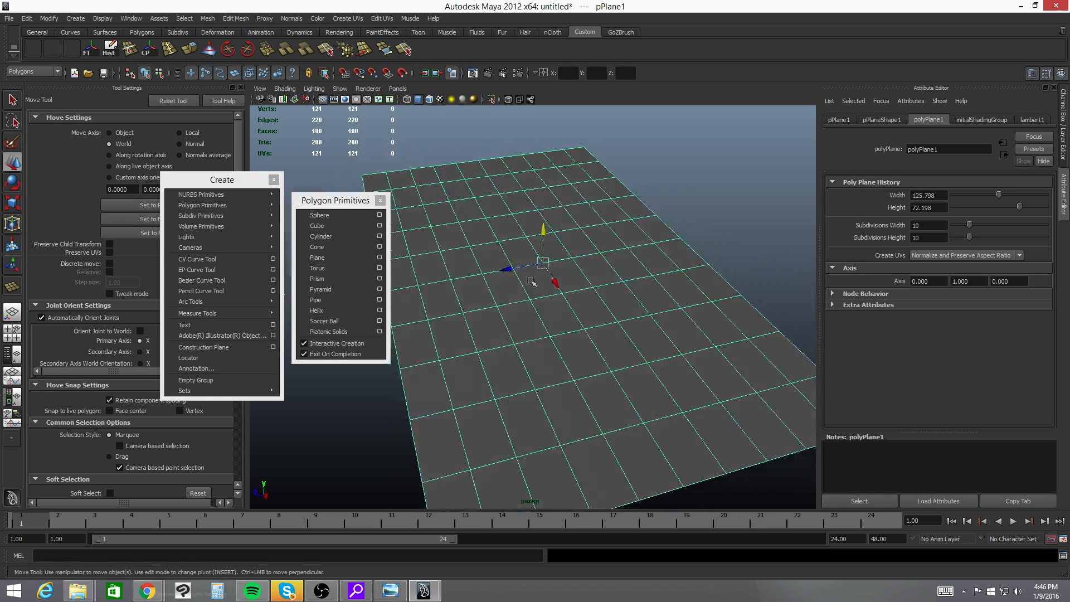
pyautogui.keyDown('alt'); pyautogui.moveTo(477, 316); pyautogui.dragTo(544, 313); pyautogui.keyUp('alt')
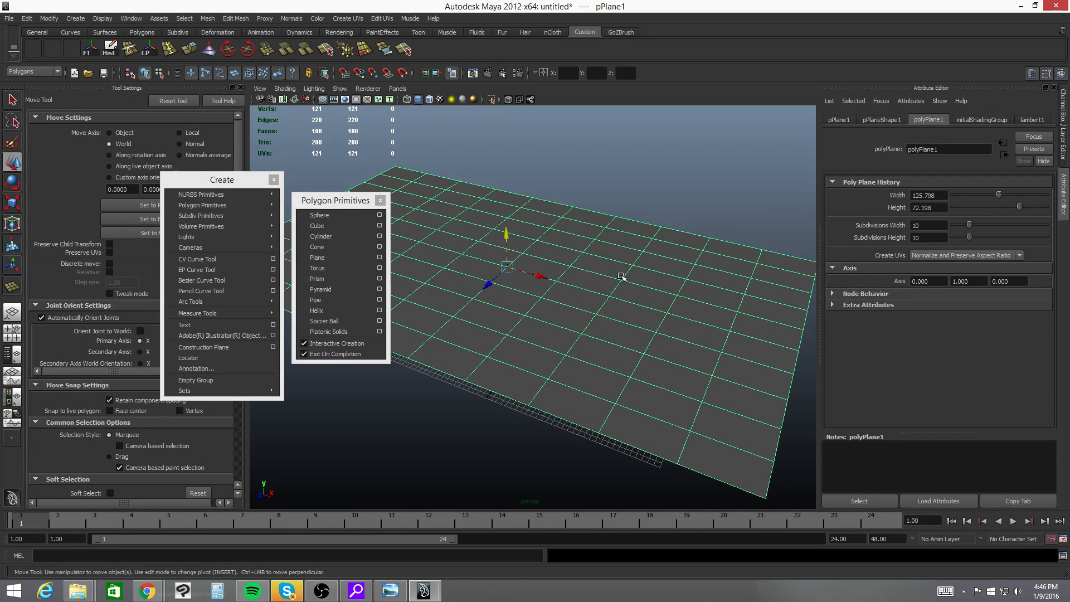
pyautogui.rightClick(541, 299)
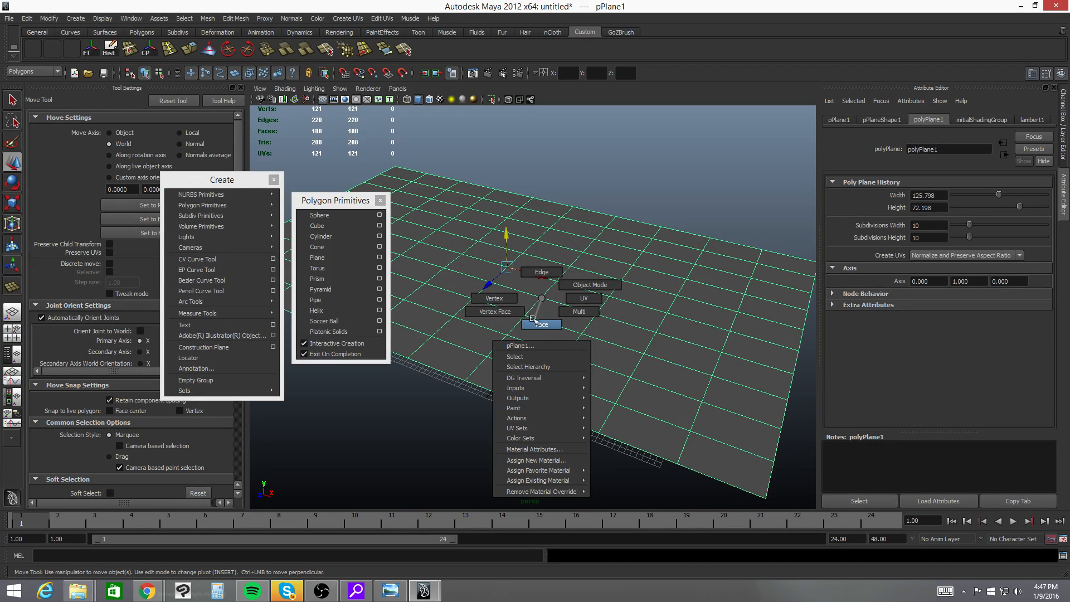
pyautogui.click(495, 298)
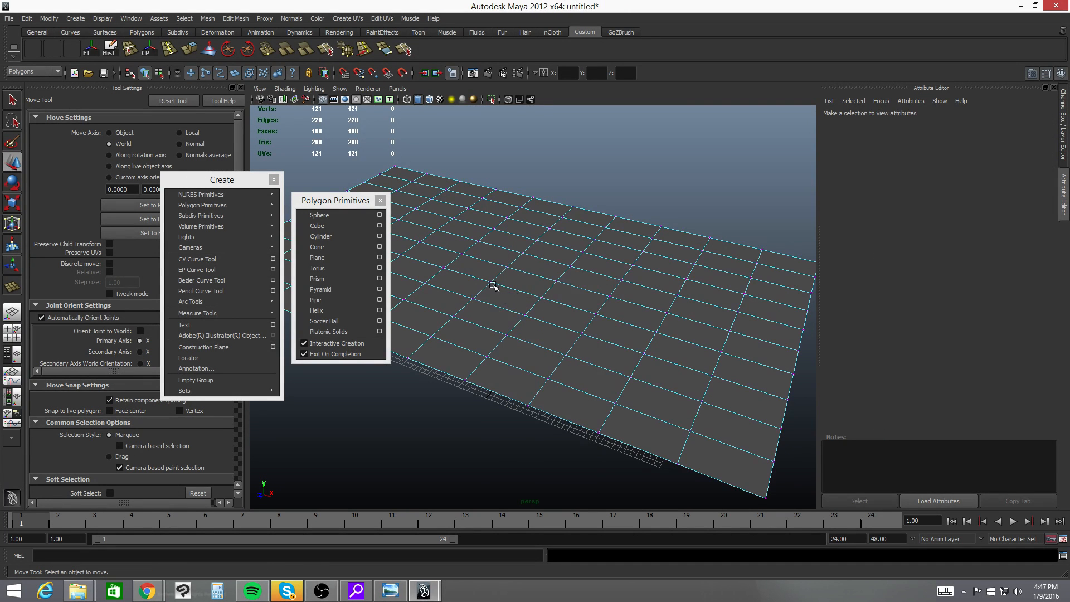
pyautogui.moveTo(472, 261); pyautogui.dragTo(545, 322)
pyautogui.keyDown('alt'); pyautogui.moveTo(545, 322); pyautogui.dragTo(583, 304, button='middle'); pyautogui.keyUp('alt')
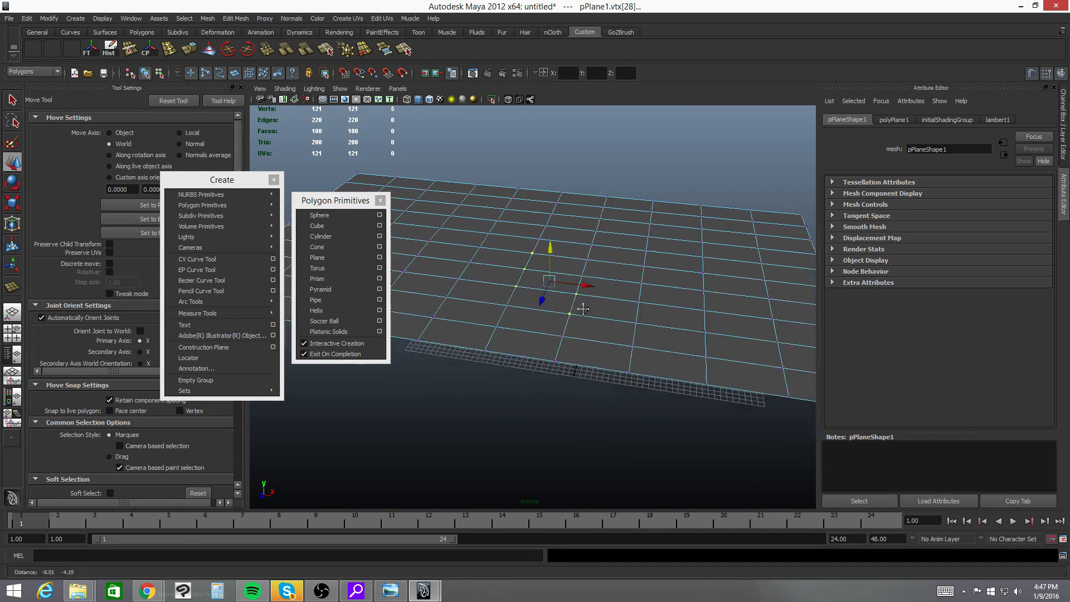
pyautogui.keyDown('alt'); pyautogui.moveTo(583, 303); pyautogui.dragTo(680, 306, button='right'); pyautogui.keyUp('alt')
# - Switch the plane to face mode and select a single face near its middle
pyautogui.moveTo(544, 252); pyautogui.dragTo(545, 277, button='right')
pyautogui.click(545, 271)
pyautogui.keyDown('alt'); pyautogui.moveTo(511, 318); pyautogui.dragTo(544, 337); pyautogui.keyUp('alt')
pyautogui.keyDown('alt'); pyautogui.moveTo(574, 319); pyautogui.dragTo(565, 293, button='right'); pyautogui.keyUp('alt')
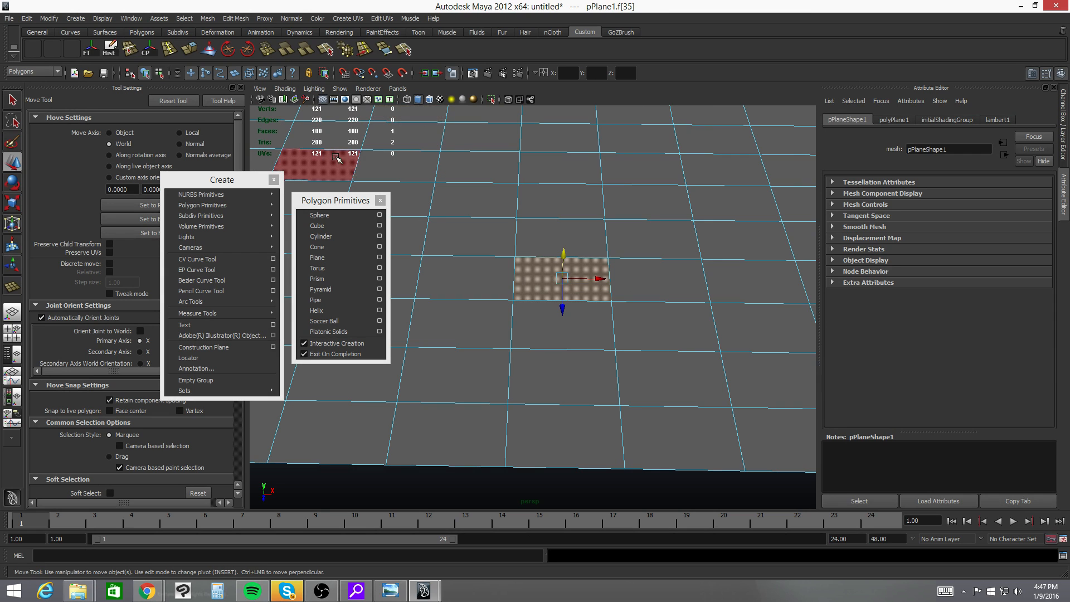
# - Look up the Poly Count option among the Heads Up Display settings
pyautogui.click(335, 89)
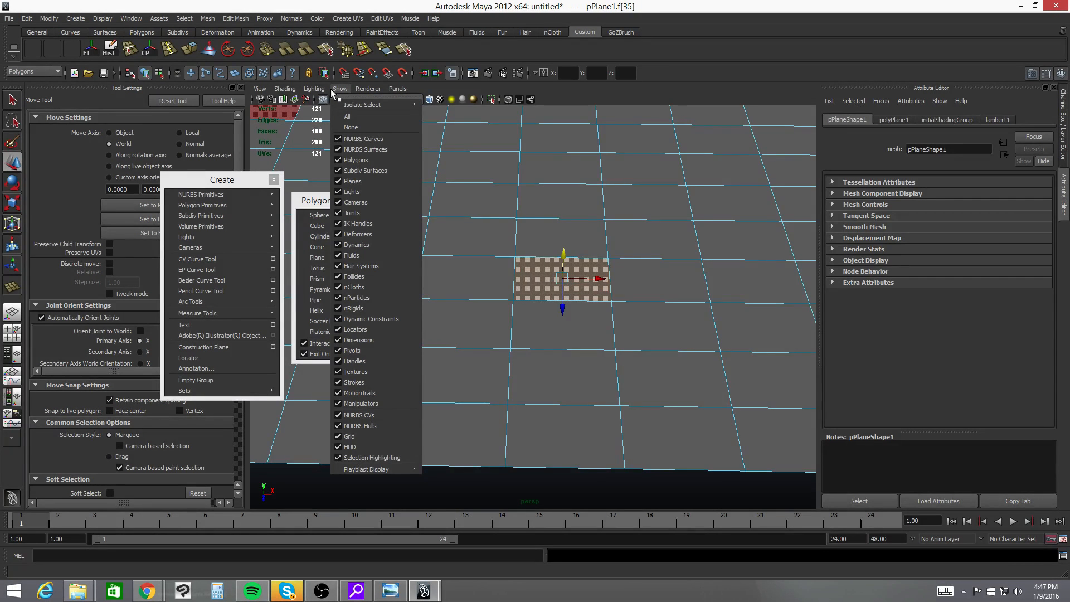
pyautogui.click(331, 89)
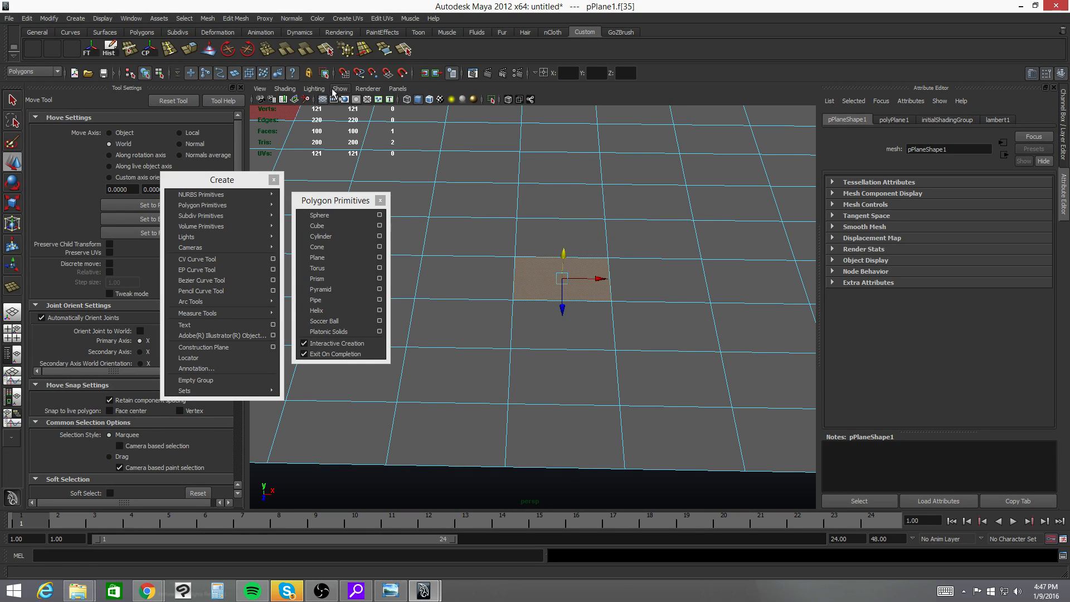
pyautogui.click(95, 20)
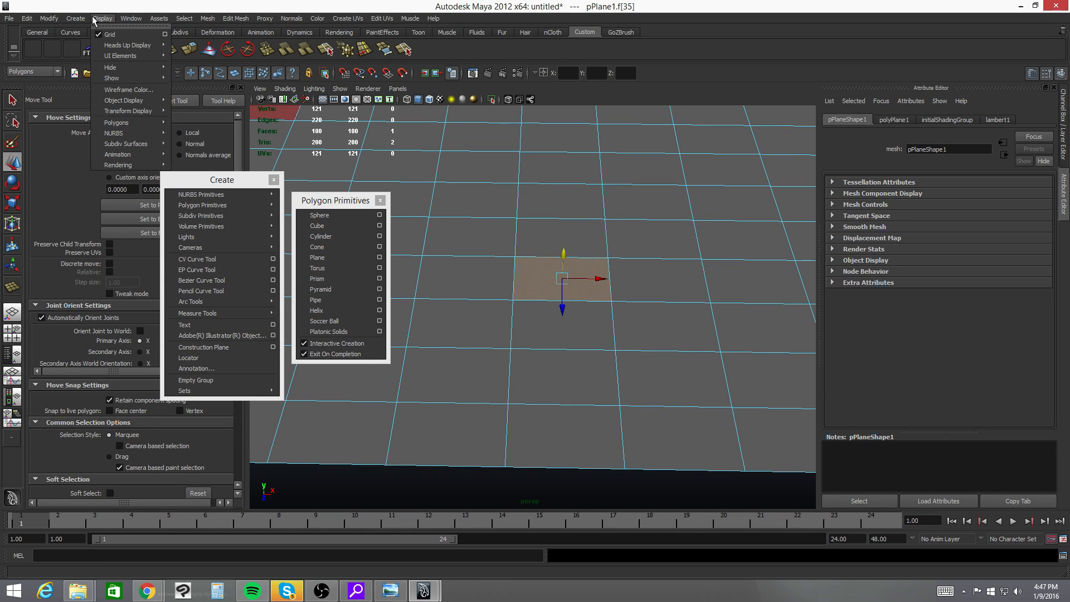
pyautogui.moveTo(136, 46)
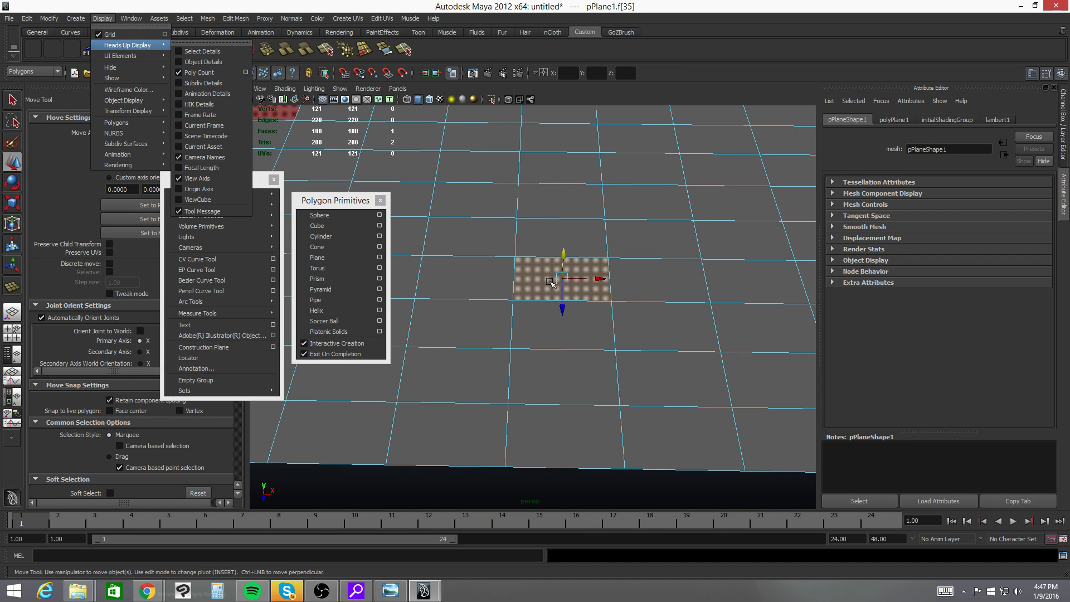
# - Select the face directly beside the currently selected one in the same row of the plane
pyautogui.keyDown('alt'); pyautogui.moveTo(594, 284); pyautogui.dragTo(680, 260); pyautogui.keyUp('alt')
pyautogui.keyDown('alt'); pyautogui.moveTo(681, 260); pyautogui.dragTo(480, 244, button='right'); pyautogui.keyUp('alt')
pyautogui.keyDown('alt'); pyautogui.moveTo(480, 244); pyautogui.dragTo(533, 217, button='middle'); pyautogui.keyUp('alt')
pyautogui.keyDown('alt'); pyautogui.moveTo(533, 216); pyautogui.dragTo(534, 222); pyautogui.keyUp('alt')
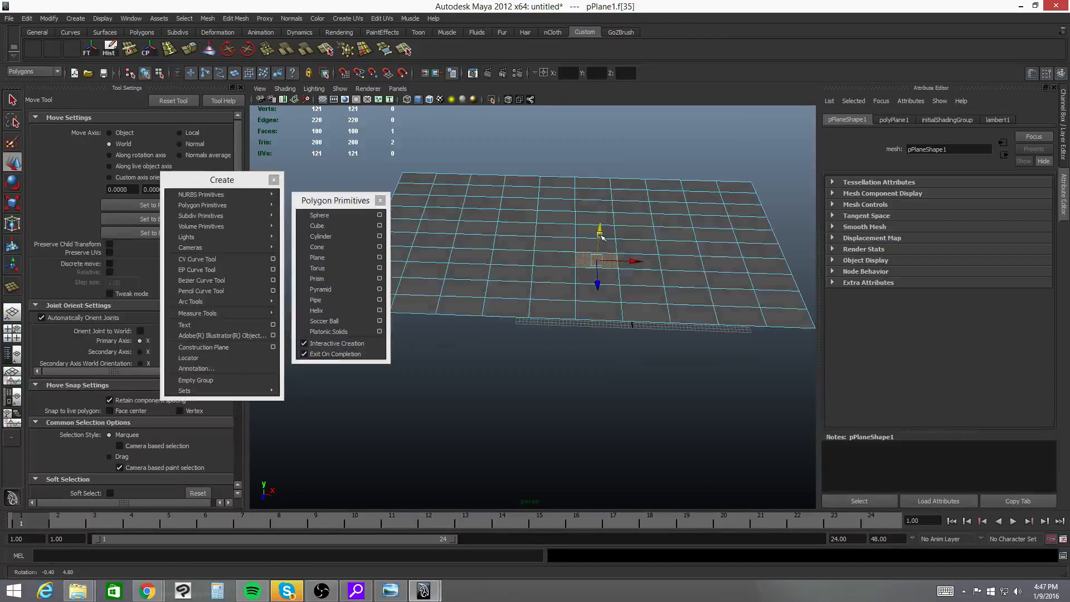
pyautogui.click(552, 269)
pyautogui.keyDown('alt'); pyautogui.moveTo(534, 283); pyautogui.dragTo(518, 294); pyautogui.keyUp('alt')
pyautogui.keyDown('alt'); pyautogui.moveTo(518, 294); pyautogui.dragTo(653, 295, button='right'); pyautogui.keyUp('alt')
pyautogui.keyDown('alt'); pyautogui.moveTo(616, 354); pyautogui.dragTo(568, 428, button='middle'); pyautogui.keyUp('alt')
pyautogui.keyDown('alt'); pyautogui.moveTo(569, 427); pyautogui.dragTo(572, 419); pyautogui.keyUp('alt')
pyautogui.keyDown('alt'); pyautogui.moveTo(744, 304); pyautogui.dragTo(628, 275, button='right'); pyautogui.keyUp('alt')
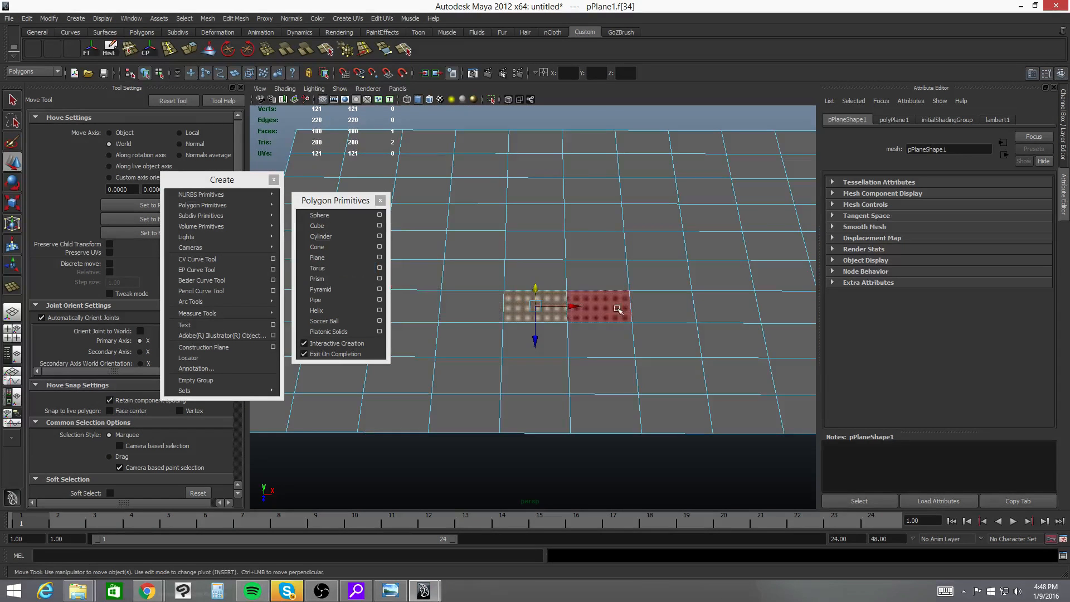
# - Return to vertex mode and select a three-by-six block of vertices, replacing it with a neighbouring two-by-five block
pyautogui.rightClick(537, 273)
pyautogui.moveTo(537, 274); pyautogui.dragTo(492, 273, button='right')
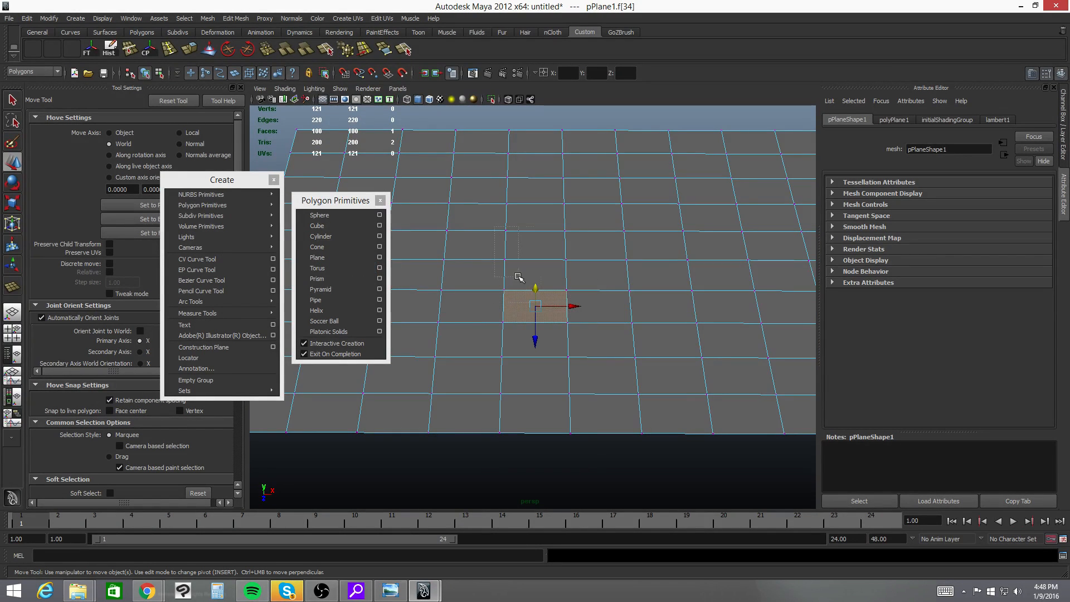
pyautogui.moveTo(518, 277); pyautogui.dragTo(616, 353)
pyautogui.moveTo(437, 202); pyautogui.dragTo(581, 369)
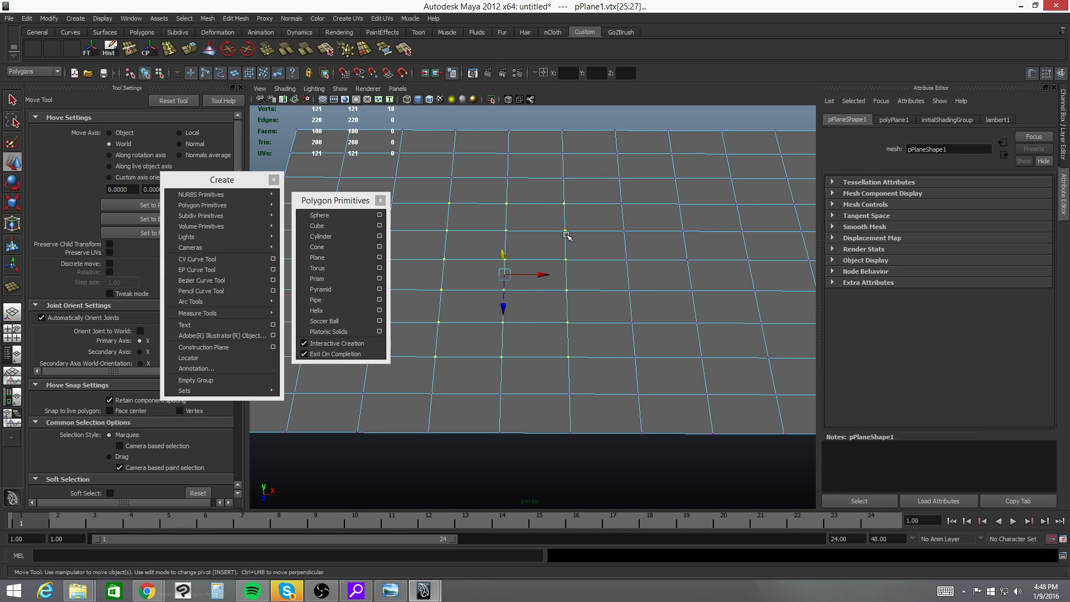
pyautogui.moveTo(545, 201); pyautogui.dragTo(657, 349)
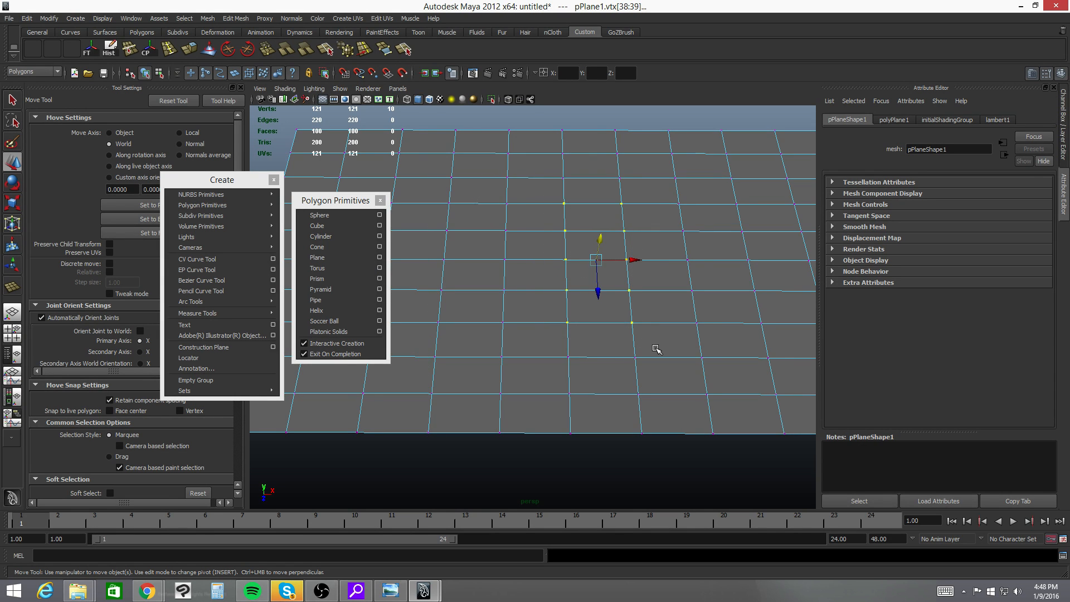
# - Switch to face mode and select a block of faces three columns wide and eight rows deep in the plane's middle
pyautogui.keyDown('alt'); pyautogui.moveTo(483, 257); pyautogui.dragTo(540, 322, button='middle'); pyautogui.keyUp('alt')
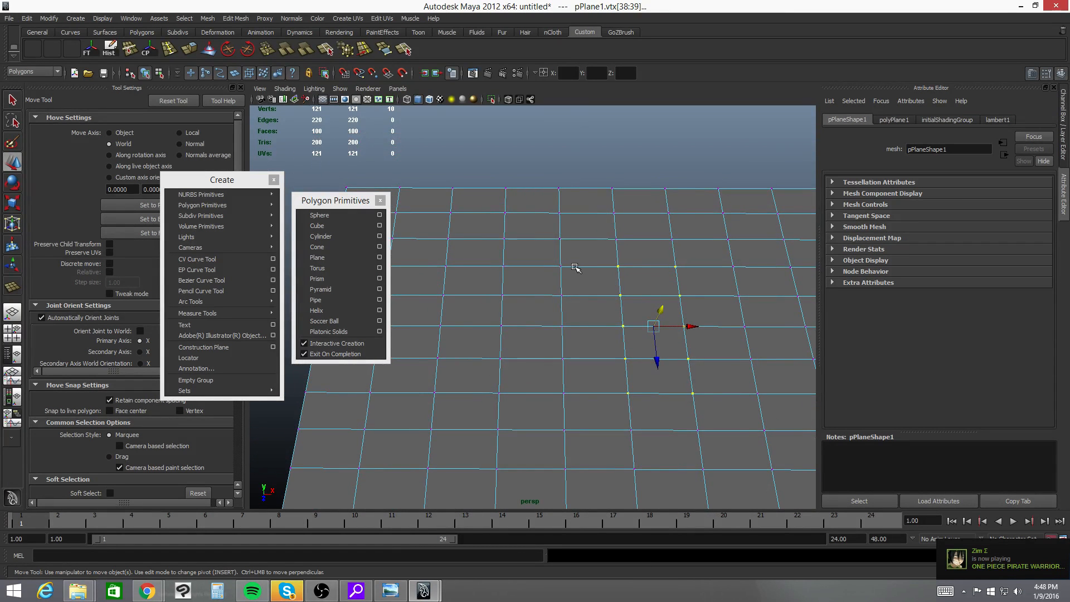
pyautogui.moveTo(575, 267); pyautogui.dragTo(585, 298, button='right')
pyautogui.moveTo(525, 235); pyautogui.dragTo(659, 432)
pyautogui.keyDown('alt'); pyautogui.moveTo(640, 357); pyautogui.dragTo(585, 290); pyautogui.keyUp('alt')
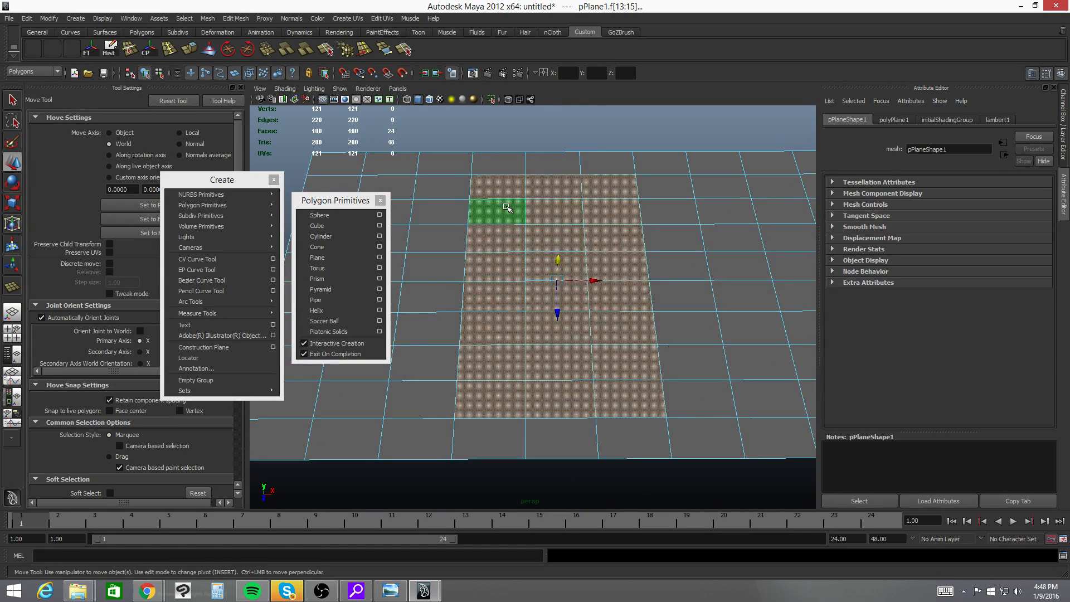
# - Toggle overlapping blocks of faces in and out of the selection across most of the plane
pyautogui.keyDown('ctrl'); pyautogui.moveTo(458, 163); pyautogui.dragTo(516, 245); pyautogui.keyUp('ctrl')
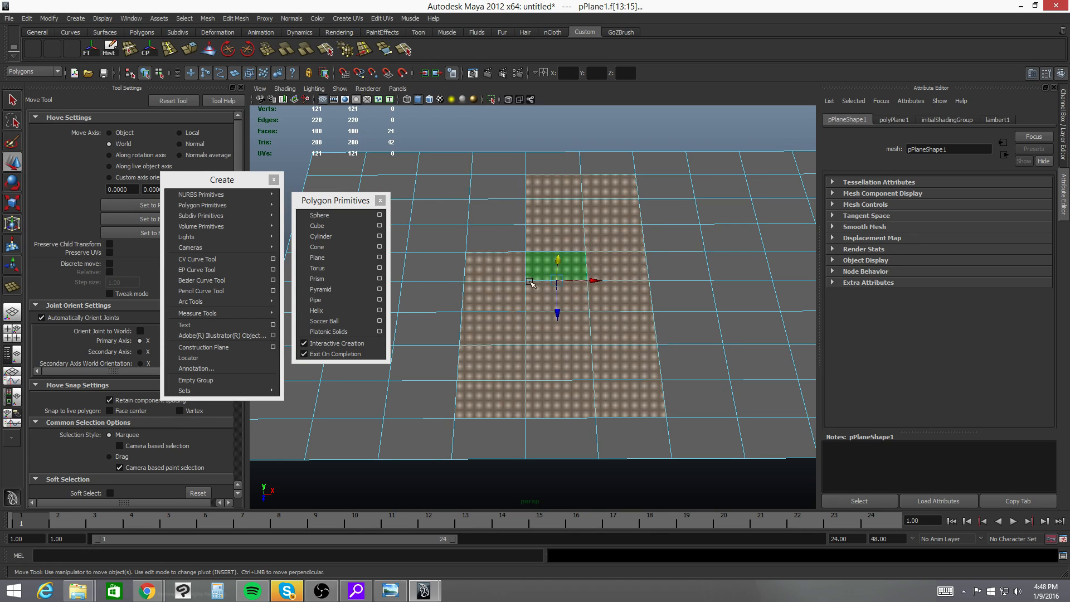
pyautogui.keyDown('ctrl'); pyautogui.moveTo(692, 393); pyautogui.dragTo(695, 410); pyautogui.keyUp('ctrl')
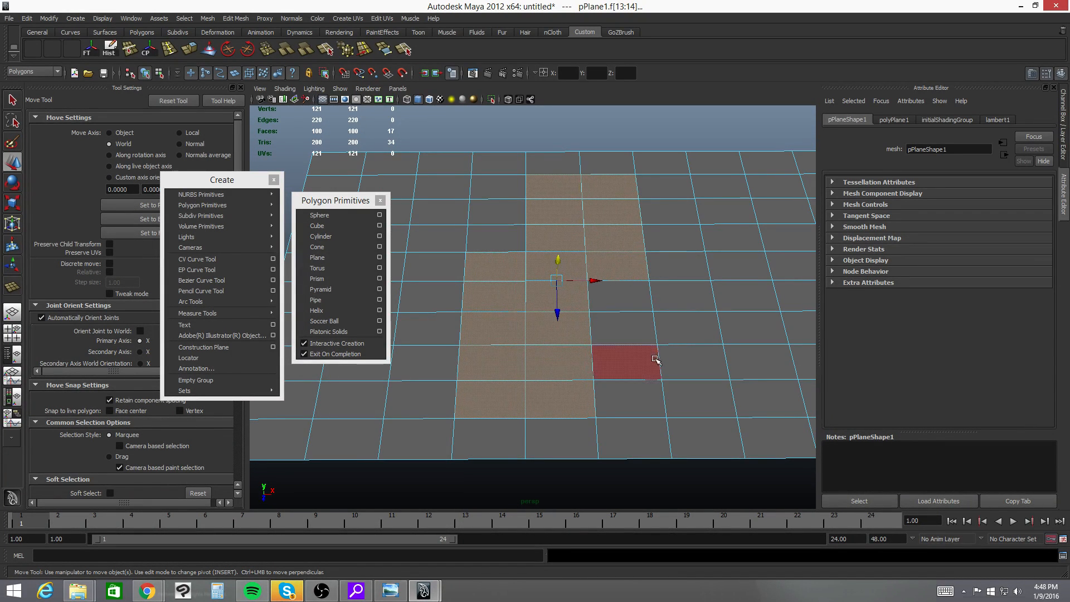
pyautogui.keyDown('shift'); pyautogui.moveTo(619, 328); pyautogui.dragTo(685, 399); pyautogui.keyUp('shift')
pyautogui.keyDown('shift'); pyautogui.moveTo(712, 241); pyautogui.dragTo(737, 299); pyautogui.keyUp('shift')
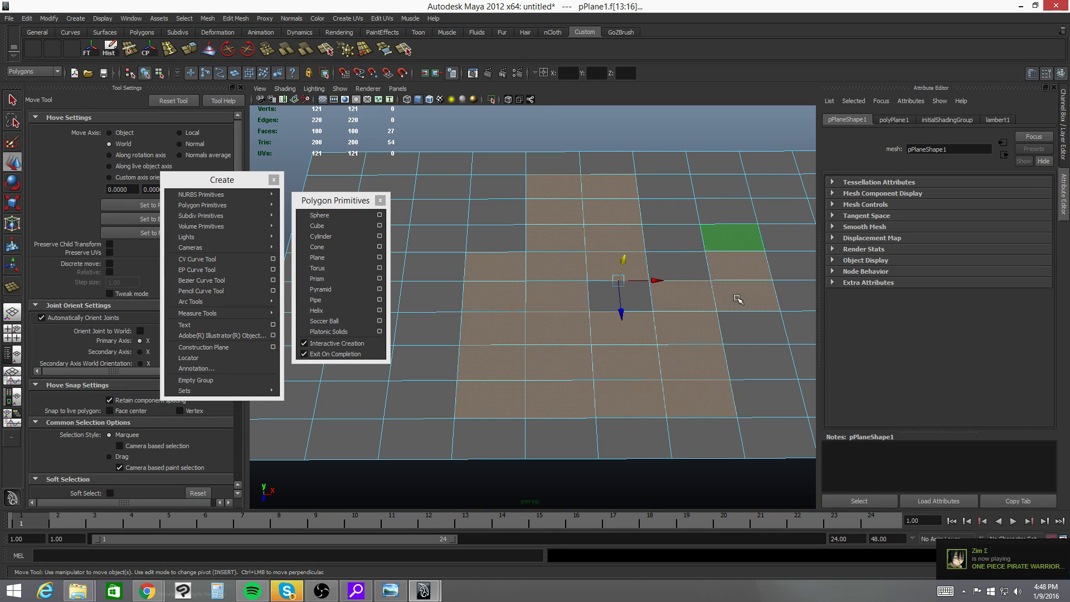
pyautogui.keyDown('ctrl'); pyautogui.moveTo(602, 289); pyautogui.dragTo(608, 301); pyautogui.keyUp('ctrl')
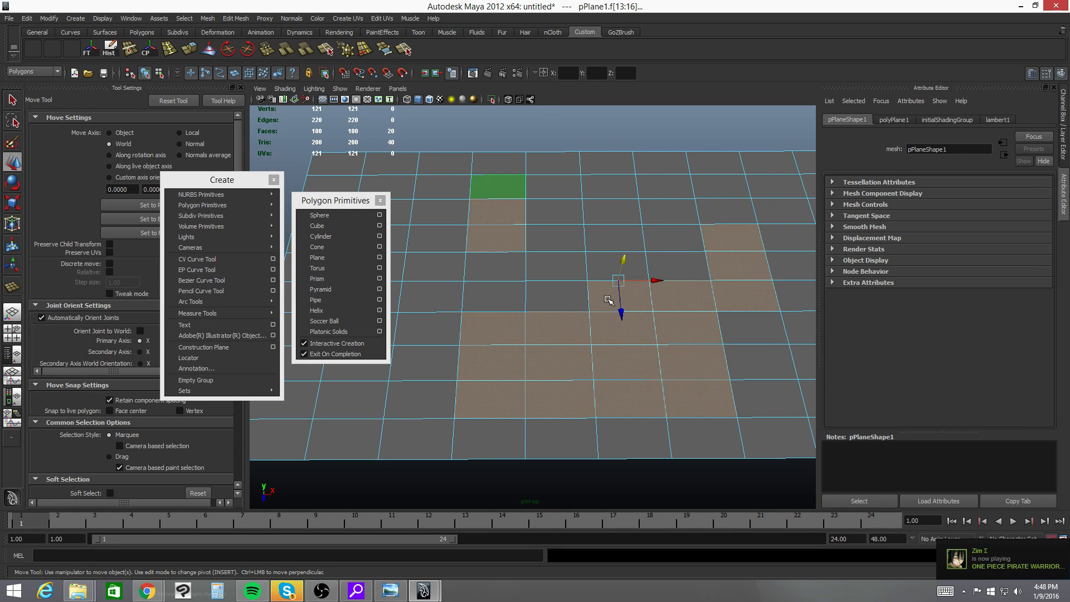
pyautogui.keyDown('shift'); pyautogui.moveTo(519, 278); pyautogui.dragTo(534, 299); pyautogui.keyUp('shift')
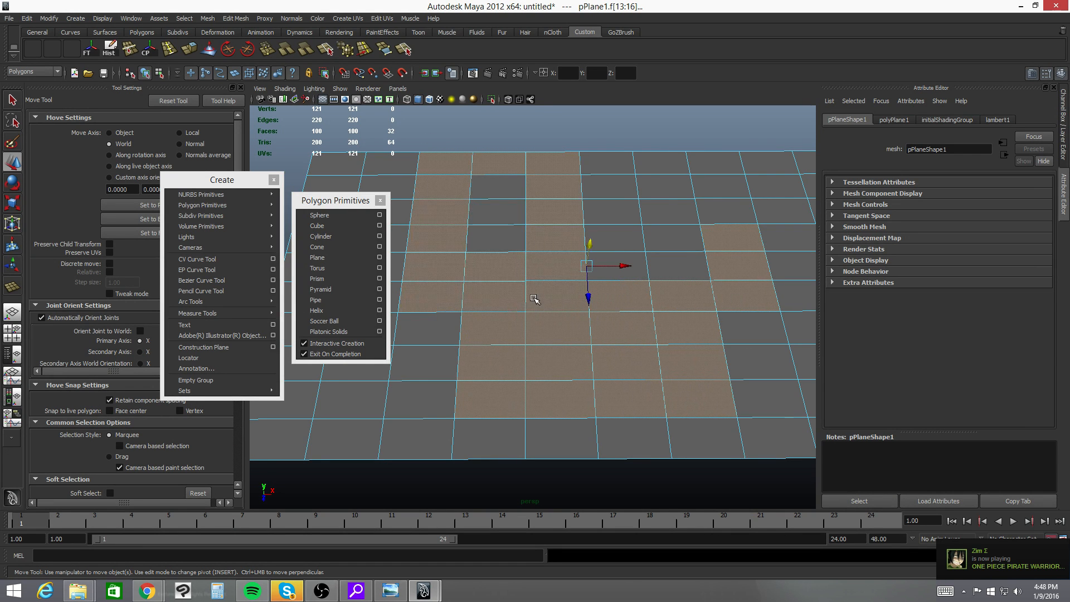
pyautogui.keyDown('ctrl'); pyautogui.keyDown('shift'); pyautogui.moveTo(455, 120); pyautogui.dragTo(708, 387); pyautogui.keyUp('shift'); pyautogui.keyUp('ctrl')
pyautogui.keyDown('ctrl'); pyautogui.keyDown('shift'); pyautogui.moveTo(481, 147); pyautogui.dragTo(781, 508); pyautogui.keyUp('shift'); pyautogui.keyUp('ctrl')
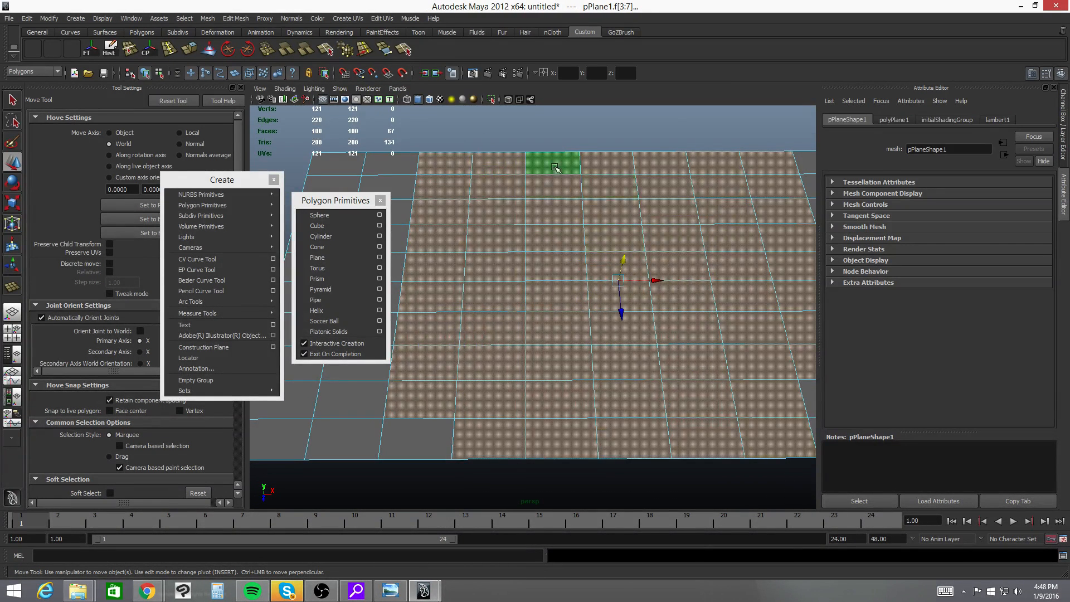
# - Replace the selection with a single face, and build up a two-by-two block of faces near the plane's middle
pyautogui.keyDown('alt'); pyautogui.moveTo(709, 368); pyautogui.dragTo(638, 336, button='middle'); pyautogui.keyUp('alt')
pyautogui.click(638, 252)
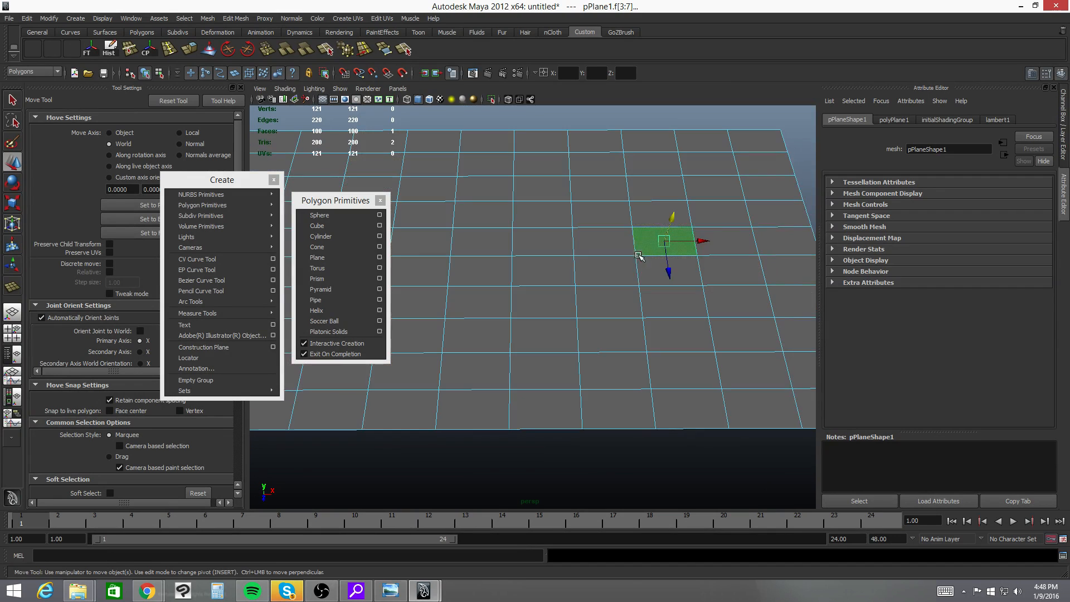
pyautogui.click(551, 239)
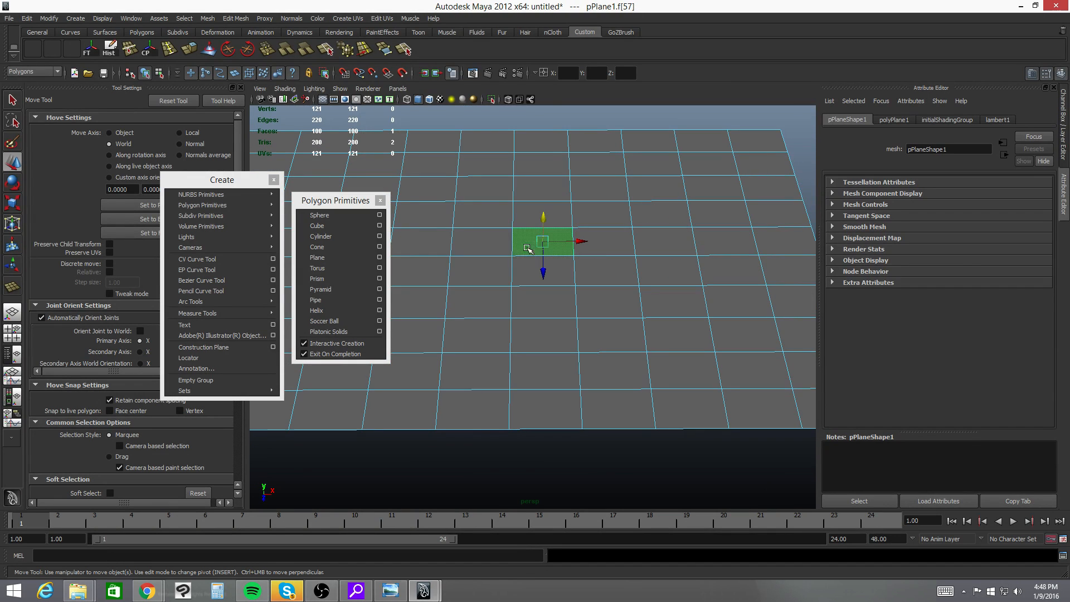
pyautogui.keyDown('shift'); pyautogui.click(485, 250); pyautogui.keyUp('shift')
pyautogui.keyDown('shift'); pyautogui.click(485, 274); pyautogui.keyUp('shift')
pyautogui.keyDown('shift'); pyautogui.click(546, 277); pyautogui.keyUp('shift')
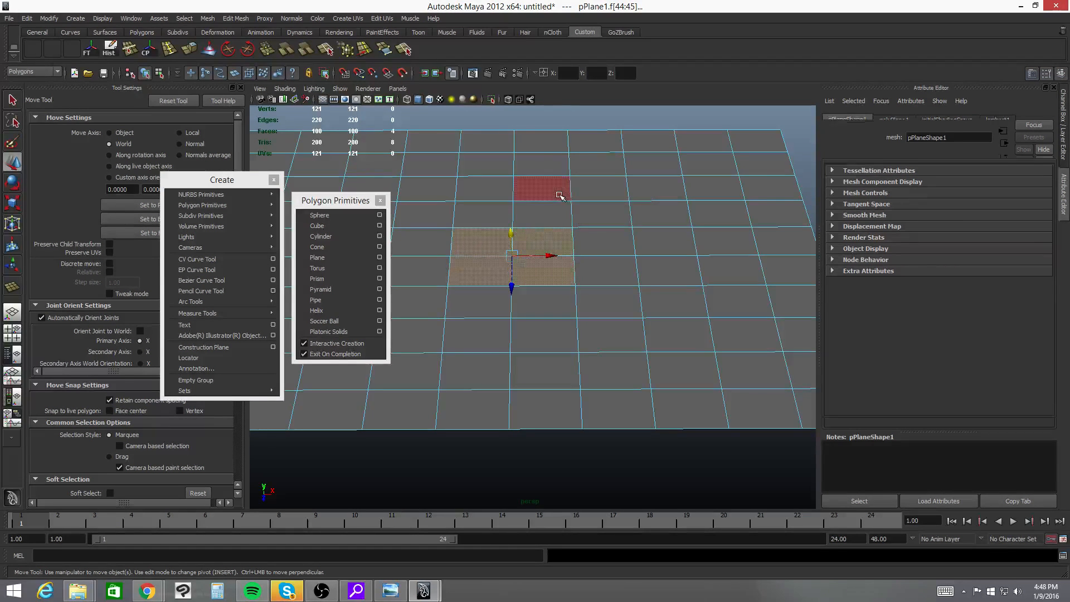
# - Select a different two-by-two block of faces, one row farther back on the plane
pyautogui.click(483, 214)
pyautogui.keyDown('shift'); pyautogui.click(495, 252); pyautogui.keyUp('shift')
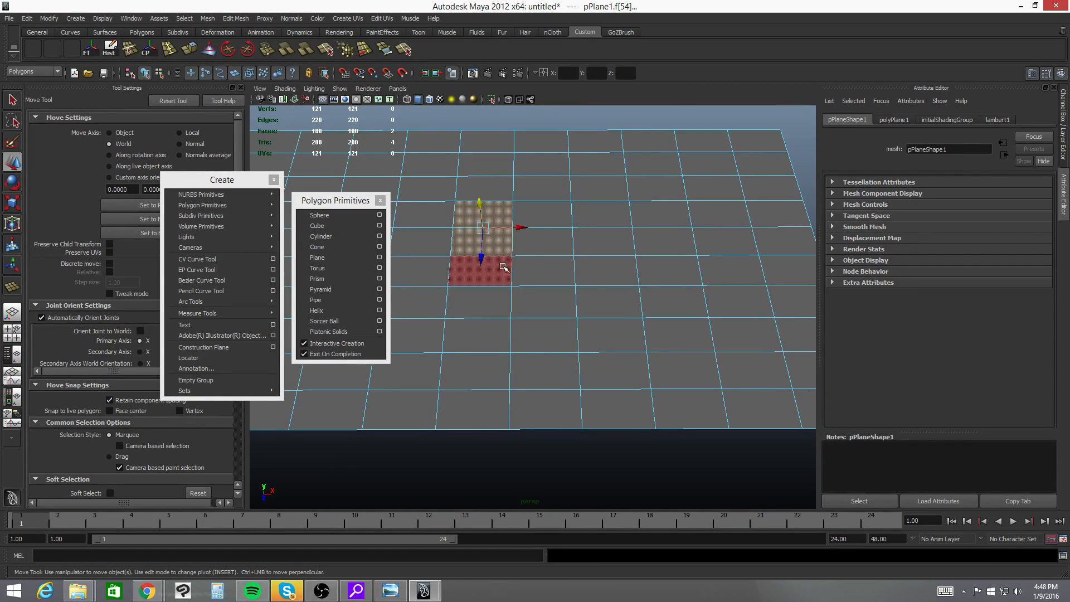
pyautogui.keyDown('shift'); pyautogui.click(555, 236); pyautogui.keyUp('shift')
pyautogui.keyDown('shift'); pyautogui.click(559, 221); pyautogui.keyUp('shift')
pyautogui.keyDown('alt'); pyautogui.moveTo(564, 316); pyautogui.dragTo(603, 366); pyautogui.keyUp('alt')
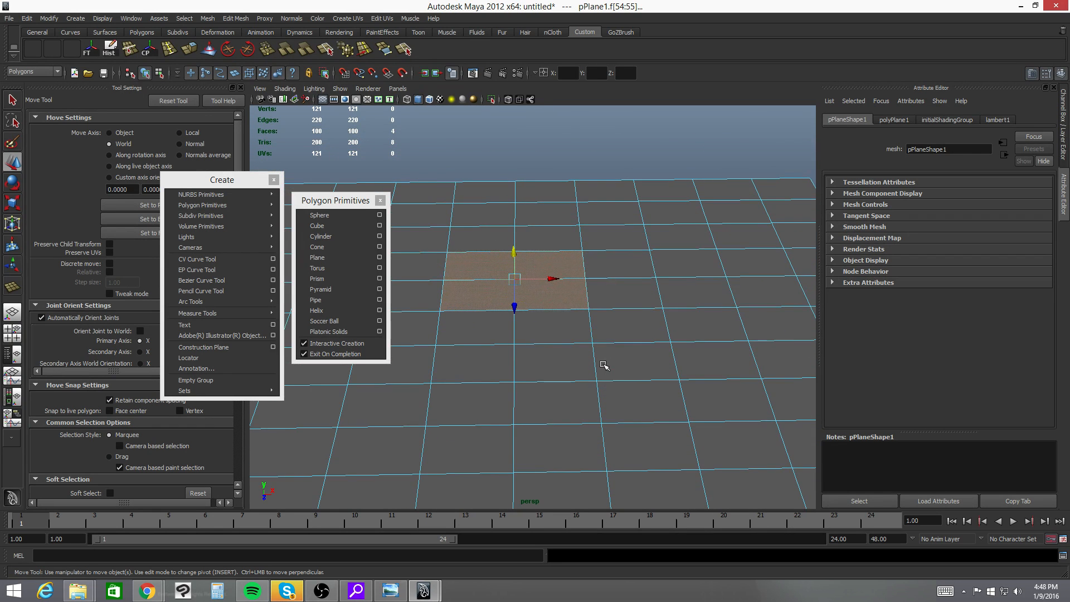
# - Try to grow and shrink the four-face selection repeatedly
pyautogui.hotkey('ctrl', '.')
pyautogui.hotkey('shift', '.')
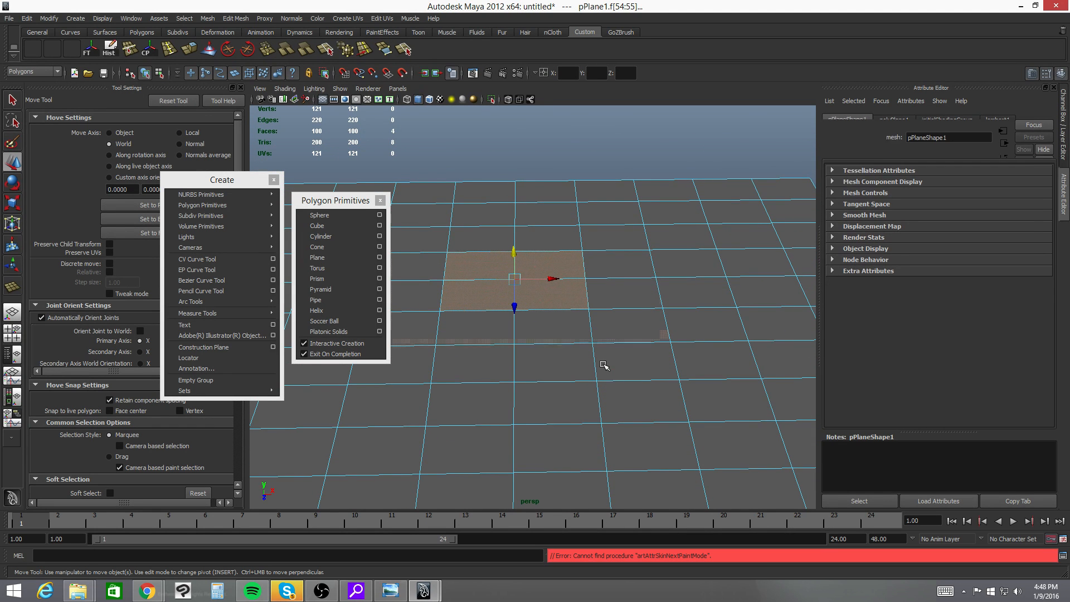
pyautogui.hotkey('shift', ',')
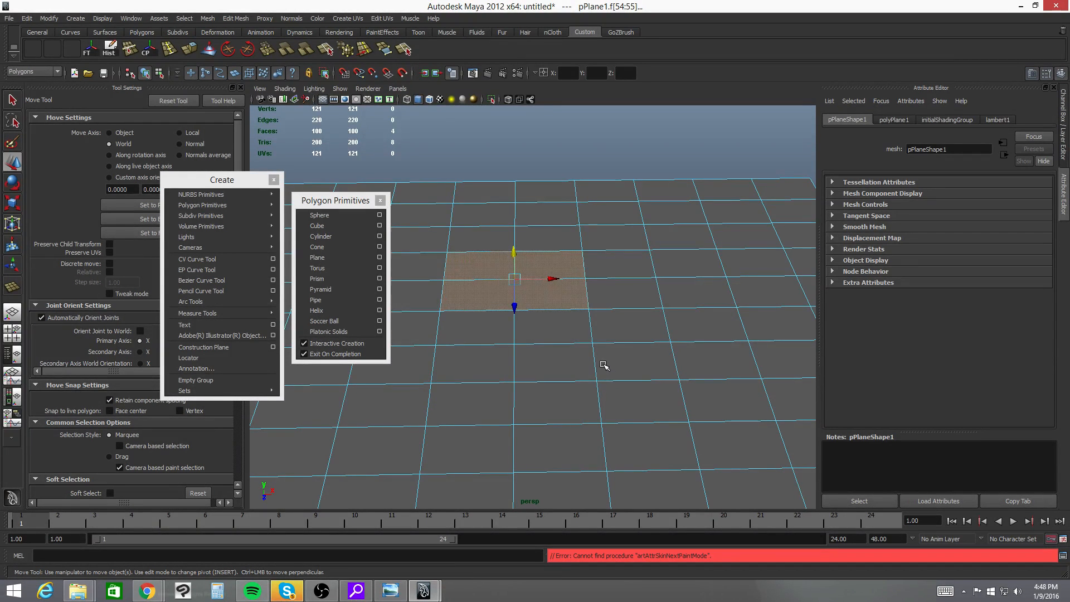
pyautogui.hotkey('shift', '.')
pyautogui.hotkey('shift', '.')
pyautogui.hotkey('shift', '.')
pyautogui.hotkey('shift', ',')
pyautogui.hotkey('shift', ',')
pyautogui.hotkey('shift', ',')
# - Clear the selection and select the two-by-two block of faces one row closer to the plane's front edge
pyautogui.click(605, 365)
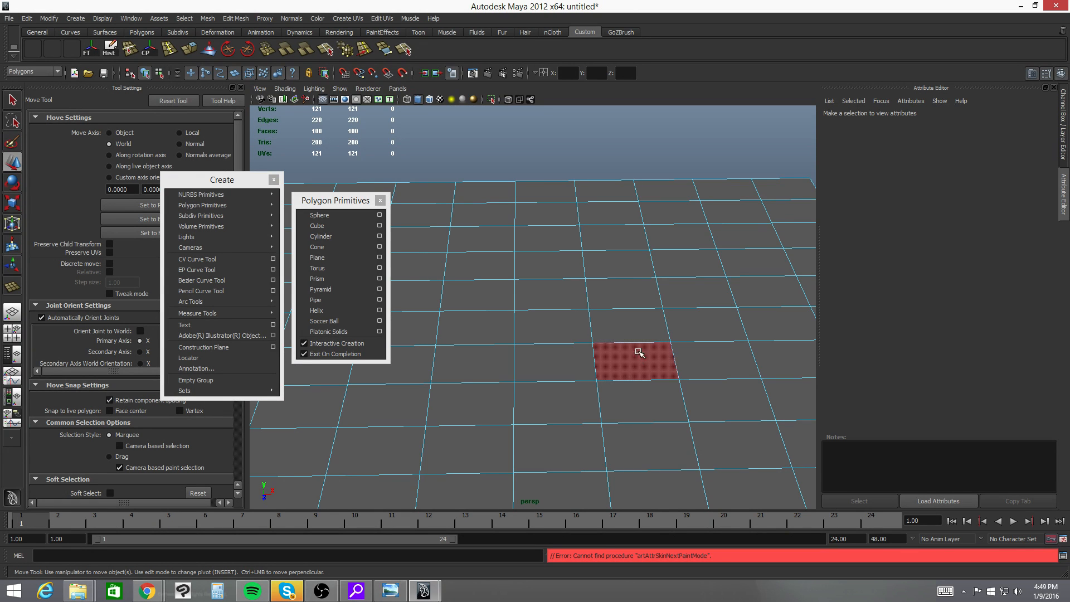
pyautogui.click(557, 323)
pyautogui.keyDown('shift'); pyautogui.click(474, 330); pyautogui.keyUp('shift')
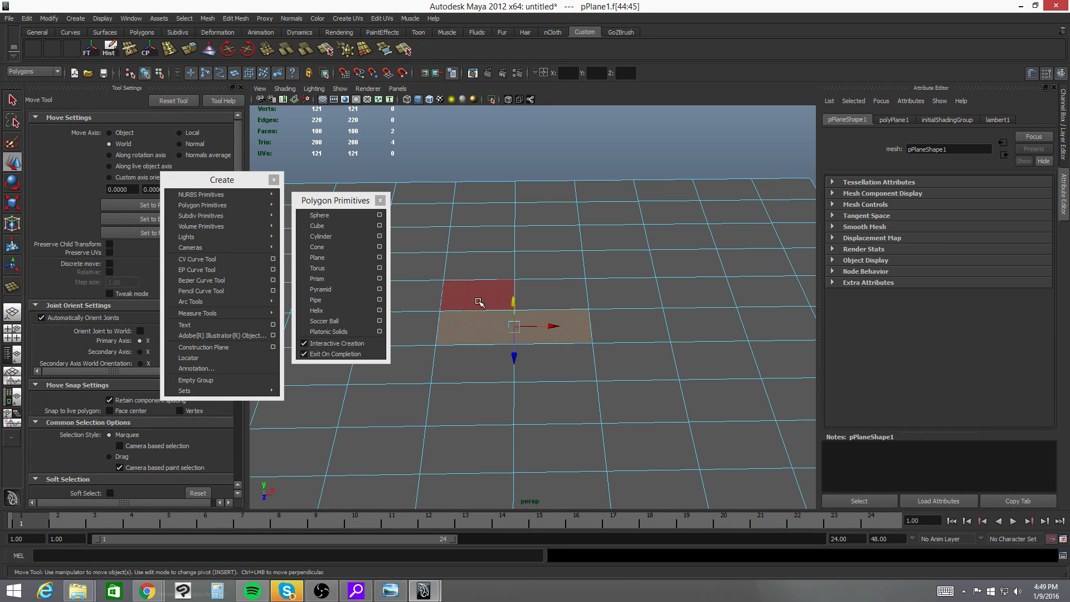
pyautogui.keyDown('shift'); pyautogui.click(477, 295); pyautogui.keyUp('shift')
pyautogui.keyDown('shift'); pyautogui.click(568, 294); pyautogui.keyUp('shift')
pyautogui.keyDown('alt'); pyautogui.moveTo(618, 354); pyautogui.dragTo(658, 359); pyautogui.keyUp('alt')
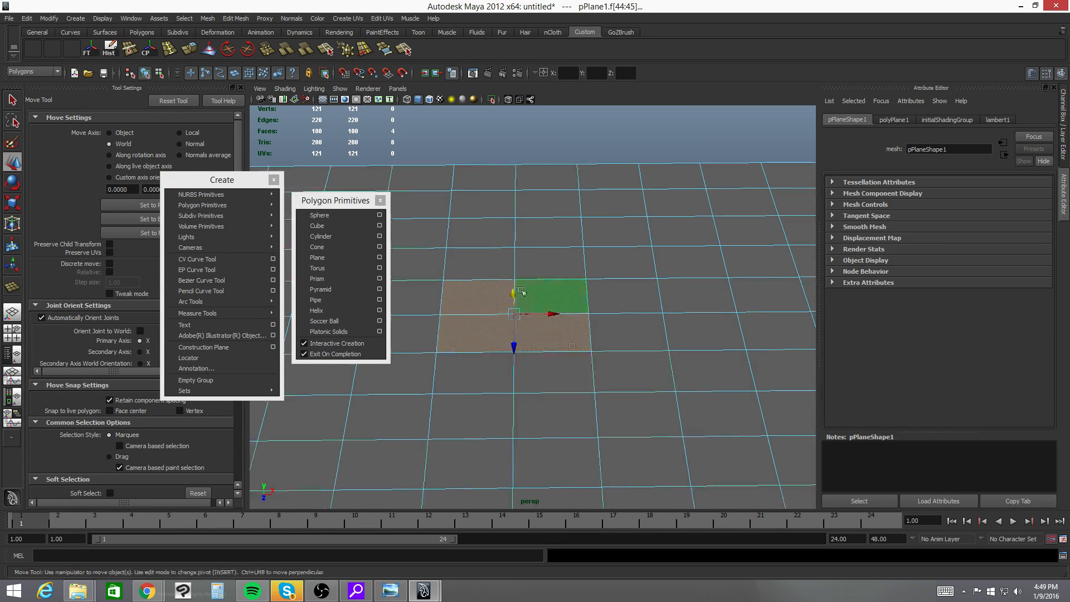
# - Try raising the four selected faces about 16.6 units straight up, and undo the move
pyautogui.keyDown('alt'); pyautogui.moveTo(569, 349); pyautogui.dragTo(572, 318); pyautogui.keyUp('alt')
pyautogui.moveTo(518, 263); pyautogui.dragTo(524, 341)
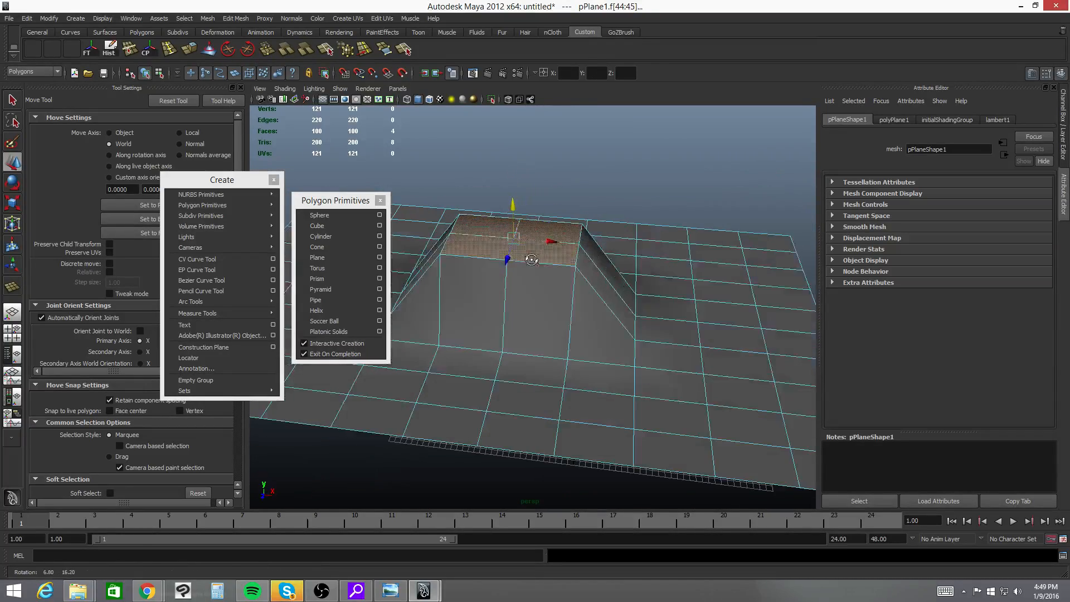
pyautogui.keyDown('alt'); pyautogui.moveTo(597, 342); pyautogui.dragTo(550, 278); pyautogui.keyUp('alt')
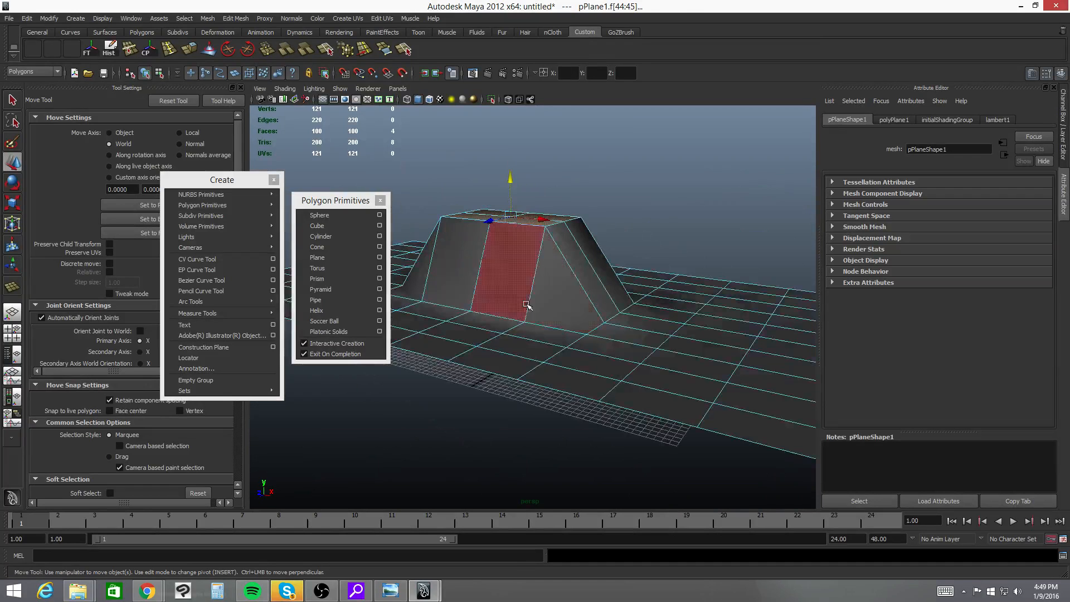
pyautogui.hotkey('ctrl', 'z')
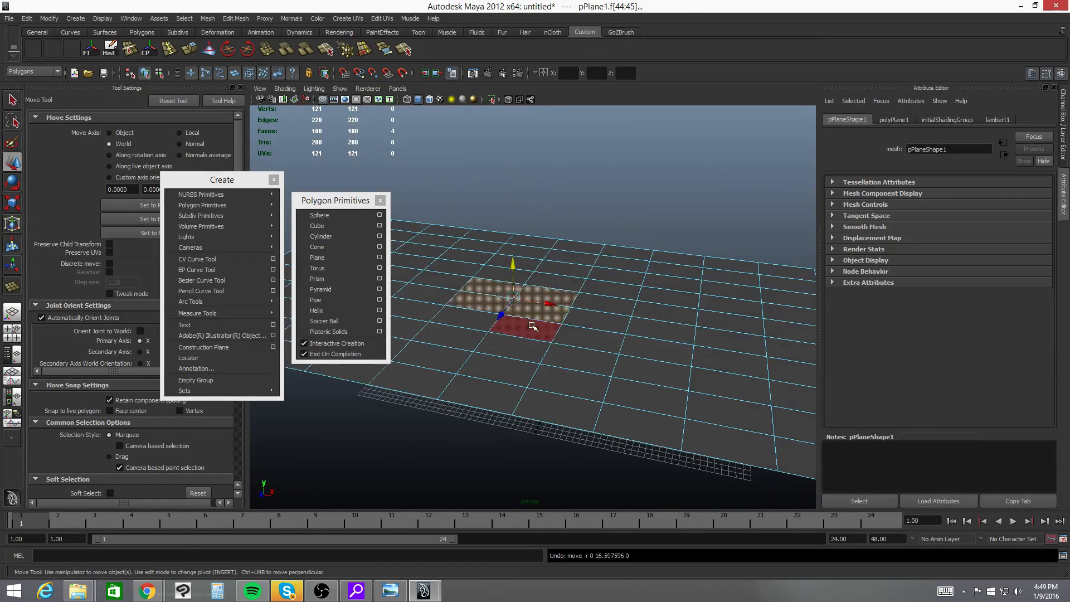
# - Extrude the four selected faces with 4 divisions and raise them about 28.129 units along Y
pyautogui.keyDown('alt'); pyautogui.moveTo(532, 326); pyautogui.dragTo(546, 326); pyautogui.keyUp('alt')
pyautogui.keyDown('alt'); pyautogui.moveTo(545, 326); pyautogui.dragTo(580, 336, button='middle'); pyautogui.keyUp('alt')
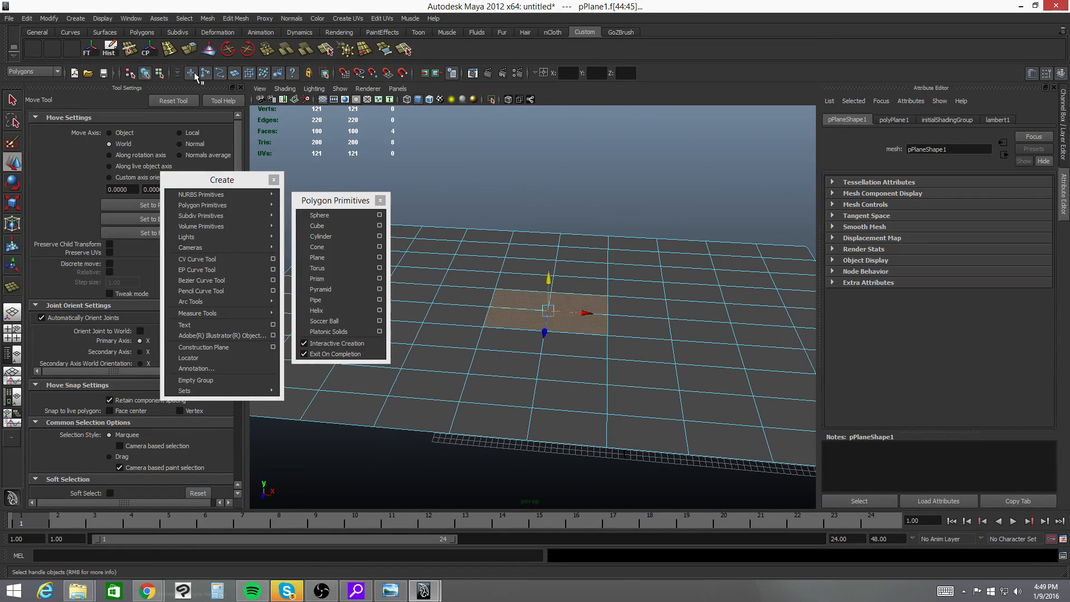
pyautogui.click(194, 53)
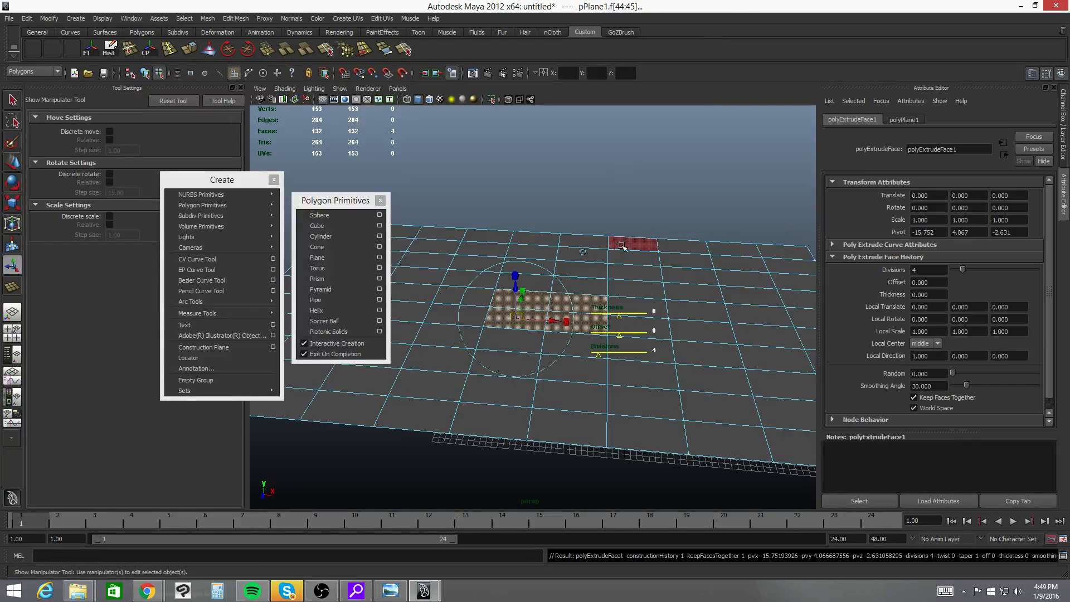
pyautogui.keyDown('alt'); pyautogui.moveTo(593, 252); pyautogui.dragTo(576, 210); pyautogui.keyUp('alt')
pyautogui.click(587, 241)
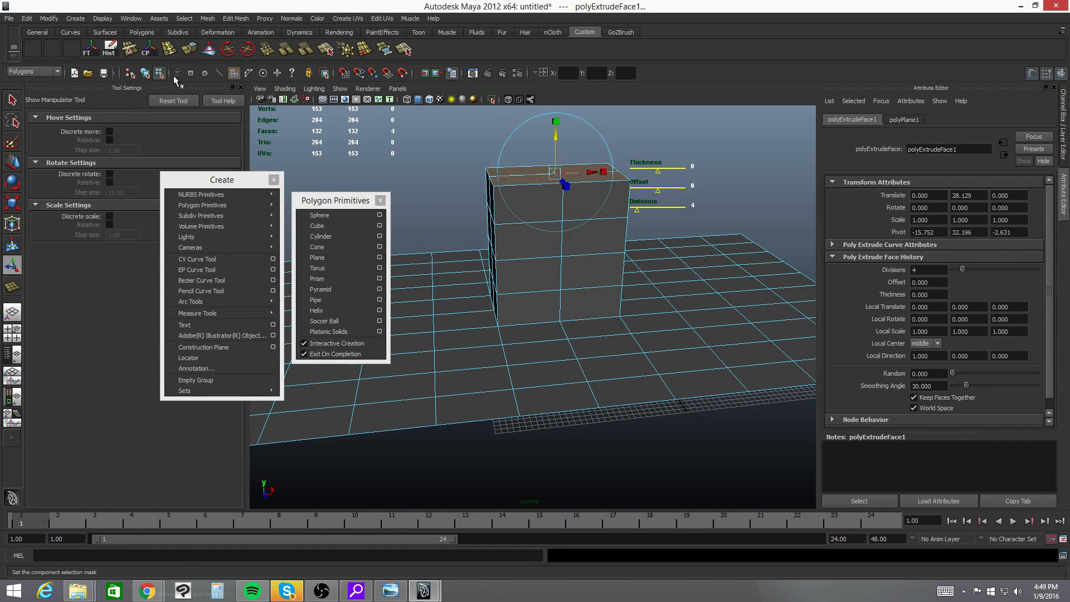
# - Reset the Extrude Face options to their defaults and close the options without extruding
pyautogui.click(208, 18)
pyautogui.moveTo(227, 21)
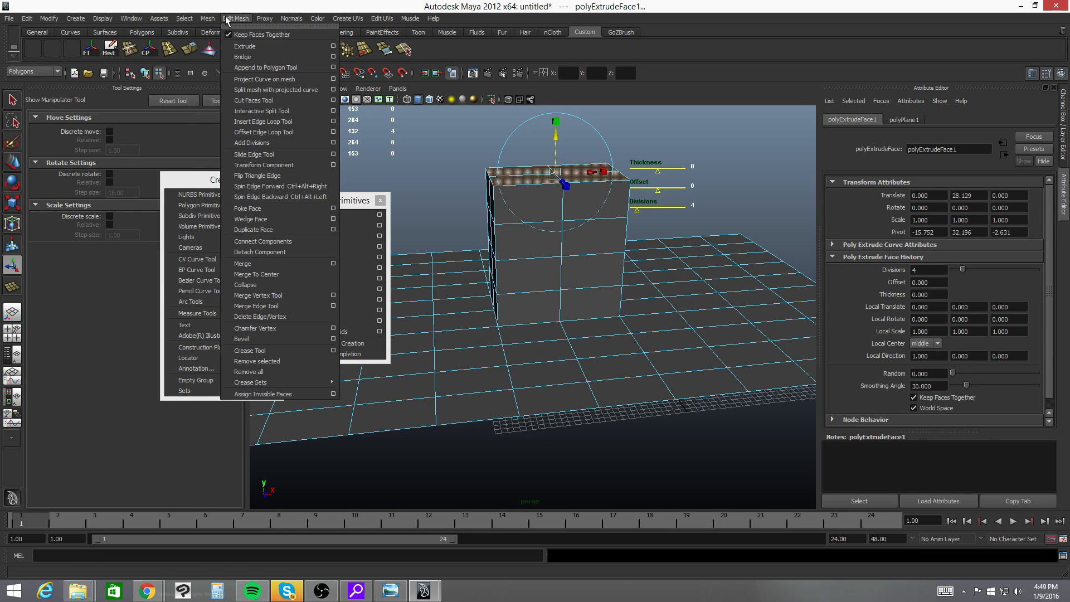
pyautogui.click(333, 46)
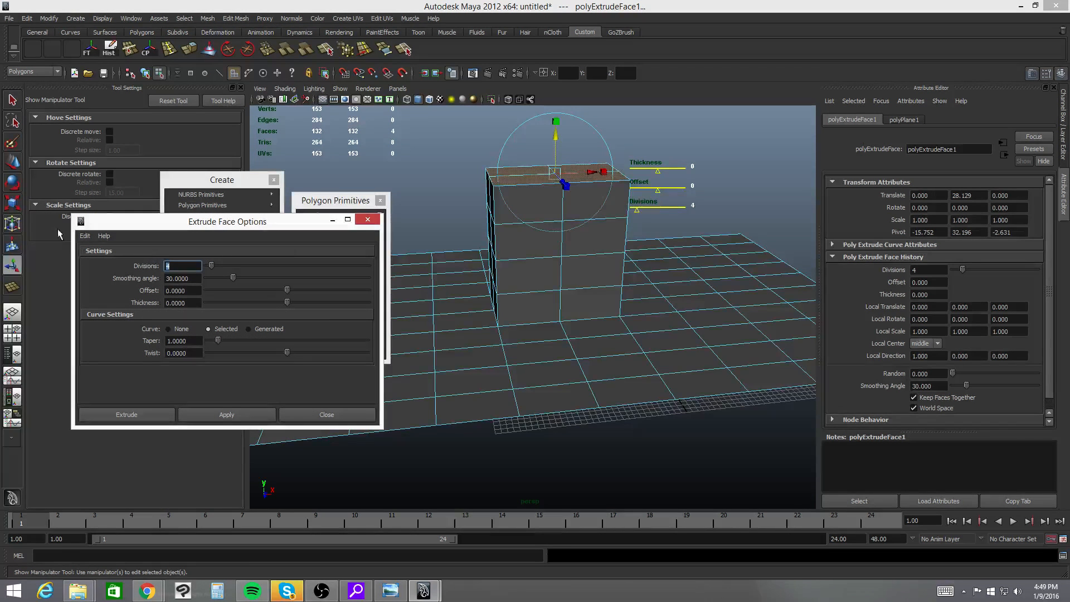
pyautogui.click(87, 235)
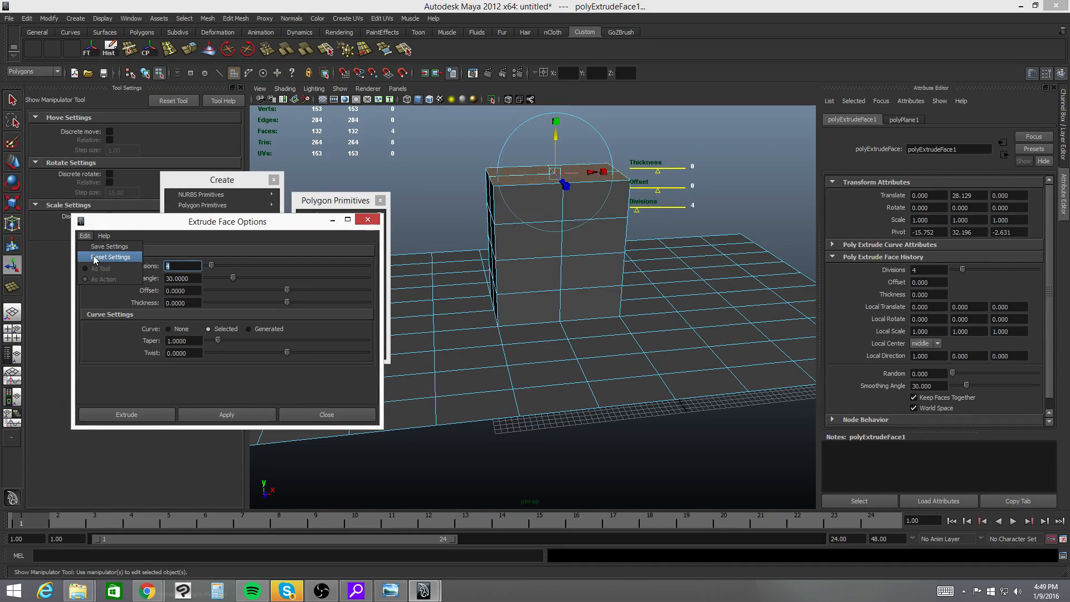
pyautogui.click(93, 259)
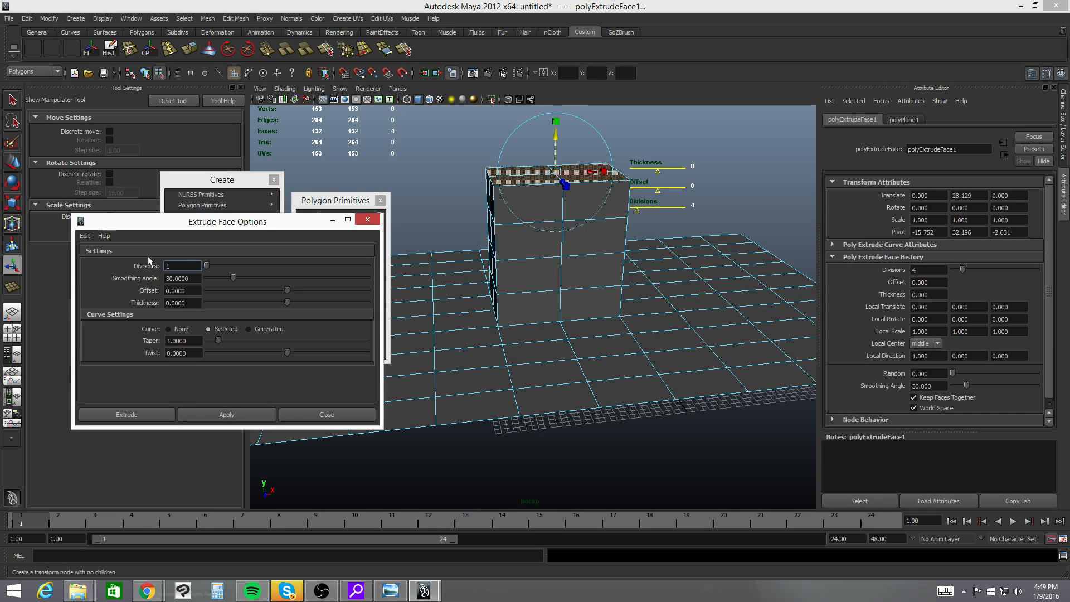
pyautogui.click(291, 417)
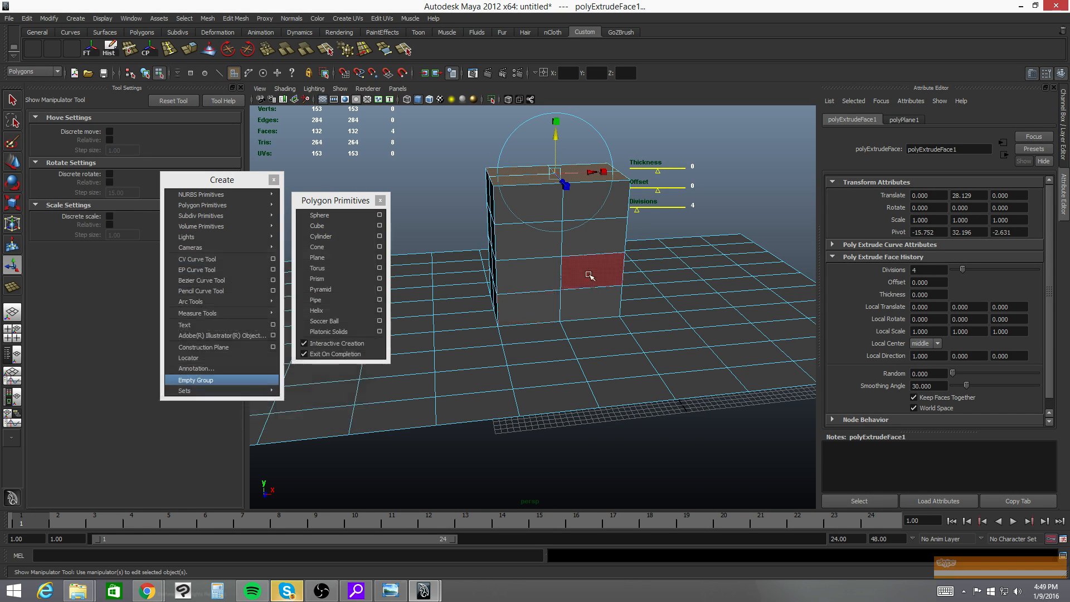
# - Extrude the block's top faces again with 1 division and raise them about 15.682 units along Y
pyautogui.keyDown('alt'); pyautogui.moveTo(574, 265); pyautogui.dragTo(602, 334, button='middle'); pyautogui.keyUp('alt')
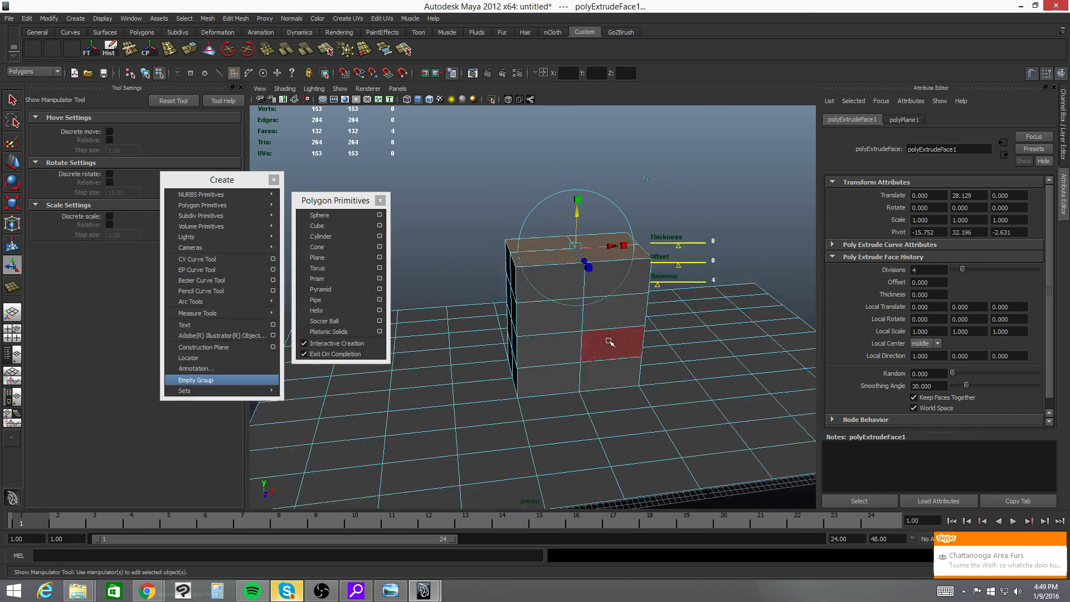
pyautogui.click(190, 49)
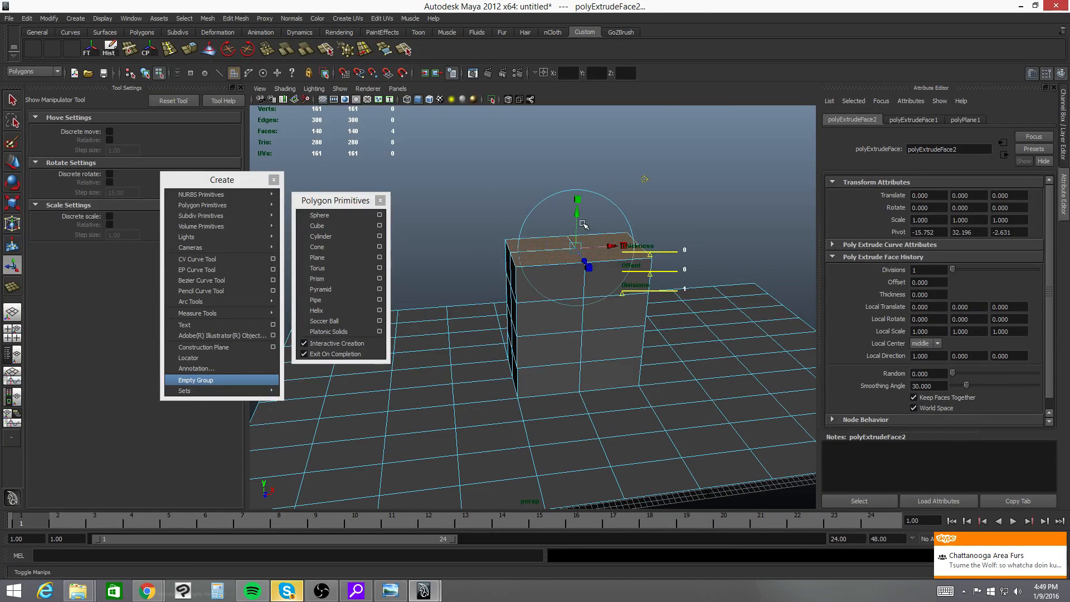
pyautogui.moveTo(583, 224)
pyautogui.mouseDown()
pyautogui.moveTo(579, 128)
pyautogui.moveTo(602, 229)
pyautogui.mouseUp()
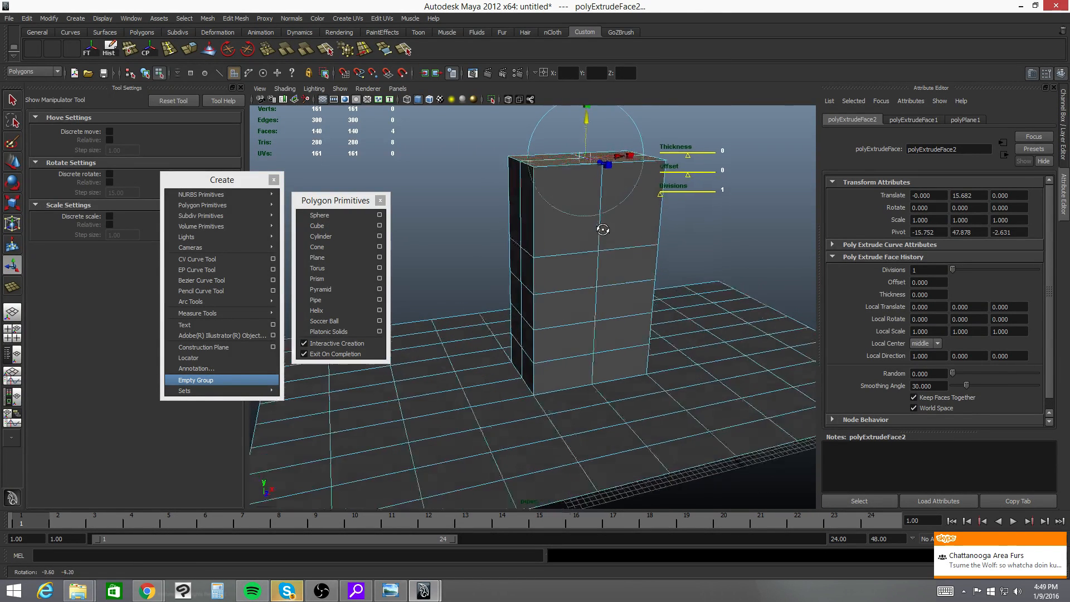
pyautogui.keyDown('alt'); pyautogui.moveTo(603, 229); pyautogui.dragTo(580, 269, button='middle'); pyautogui.keyUp('alt')
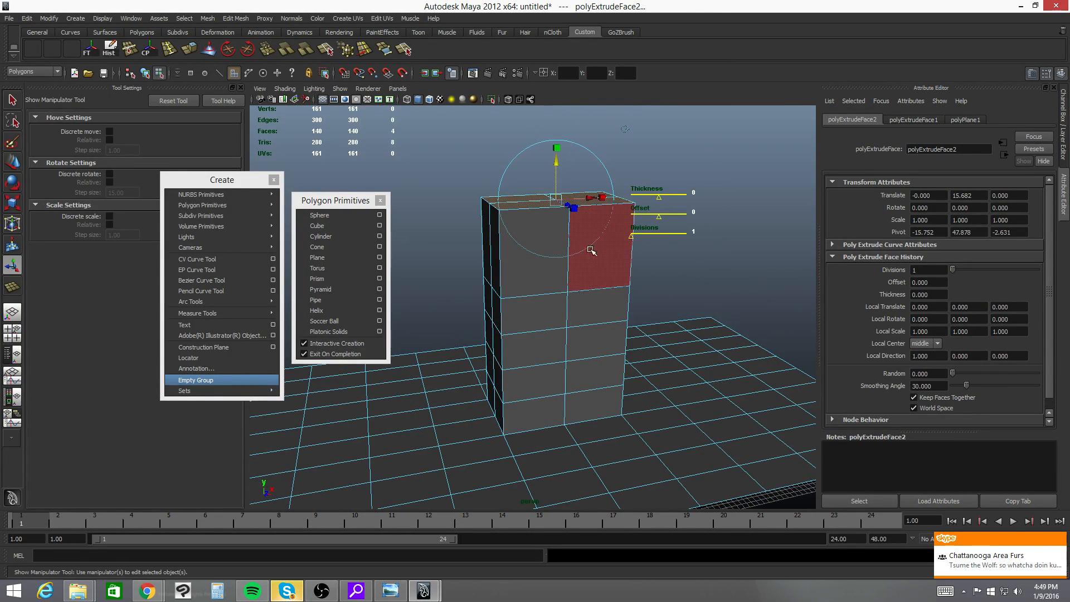
pyautogui.keyDown('alt'); pyautogui.moveTo(591, 249); pyautogui.dragTo(596, 389); pyautogui.keyUp('alt')
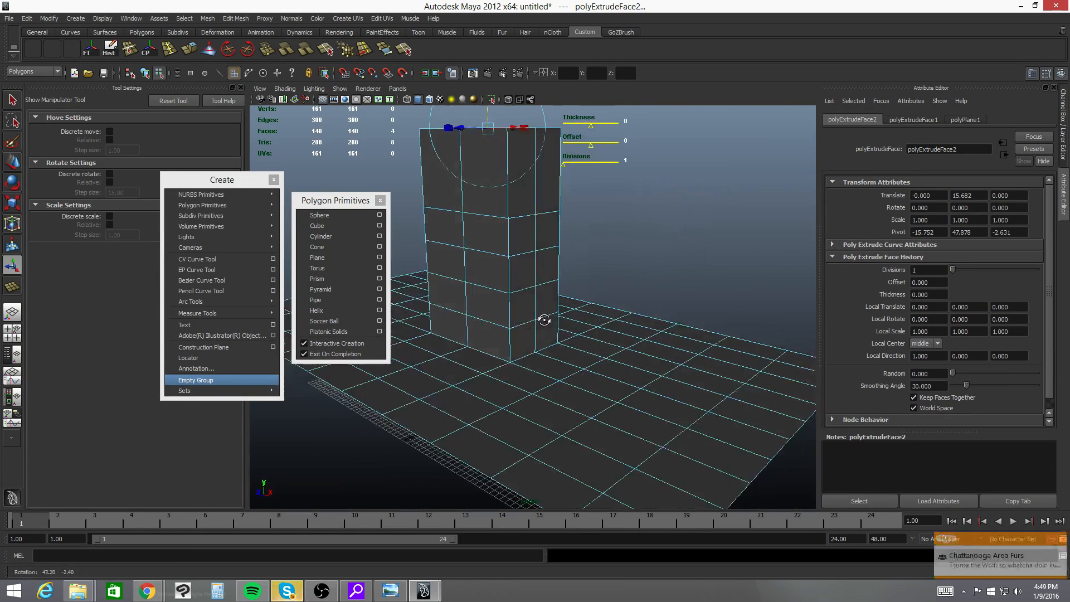
# - Select a two-by-two block of faces on the flat part of the plane, away from the extruded column
pyautogui.click(561, 419)
pyautogui.keyDown('shift'); pyautogui.click(532, 437); pyautogui.keyUp('shift')
pyautogui.keyDown('shift'); pyautogui.click(579, 459); pyautogui.keyUp('shift')
pyautogui.keyDown('shift'); pyautogui.click(616, 442); pyautogui.keyUp('shift')
pyautogui.keyDown('alt'); pyautogui.moveTo(617, 442); pyautogui.dragTo(646, 400); pyautogui.keyUp('alt')
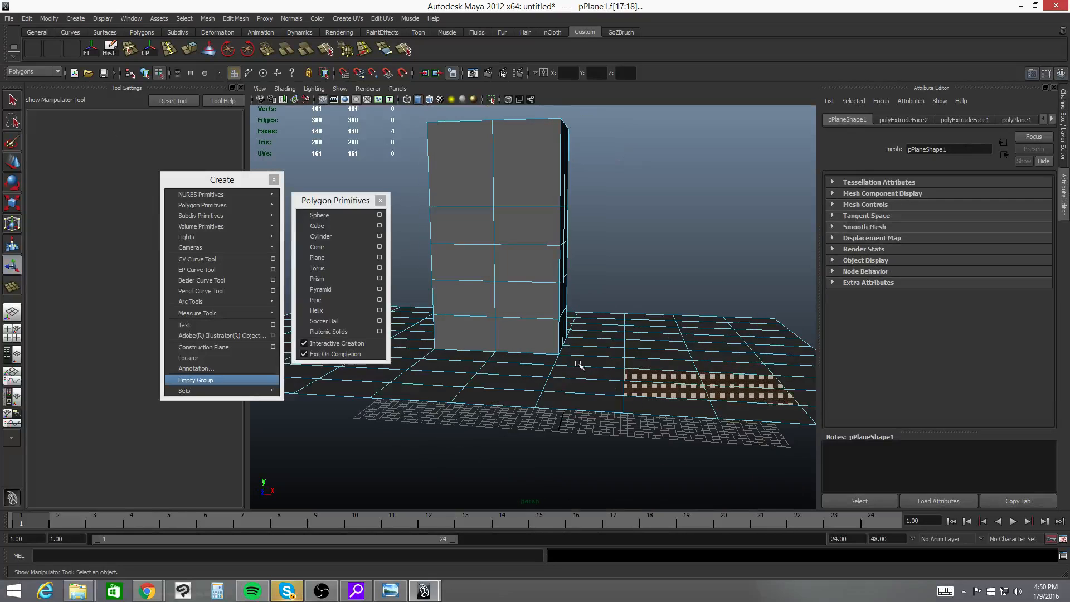
# - Close the floating Polygon Primitives and Create menus
pyautogui.keyDown('alt'); pyautogui.moveTo(747, 340); pyautogui.dragTo(633, 298, button='middle'); pyautogui.keyUp('alt')
pyautogui.keyDown('alt'); pyautogui.moveTo(633, 299); pyautogui.dragTo(638, 306); pyautogui.keyUp('alt')
pyautogui.keyDown('alt'); pyautogui.moveTo(547, 294); pyautogui.dragTo(580, 319, button='middle'); pyautogui.keyUp('alt')
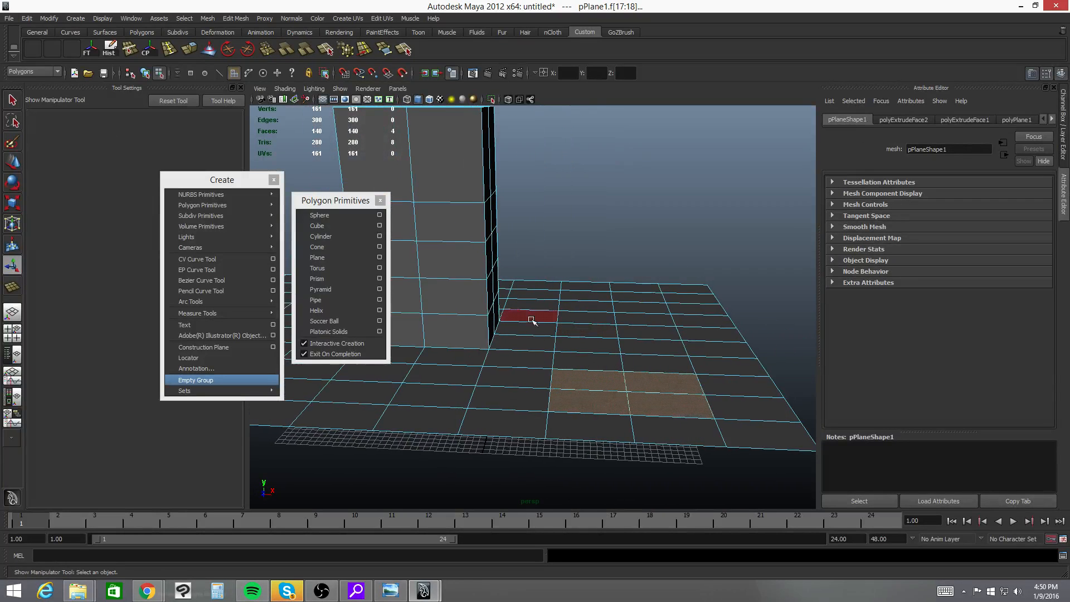
pyautogui.click(380, 200)
pyautogui.click(274, 179)
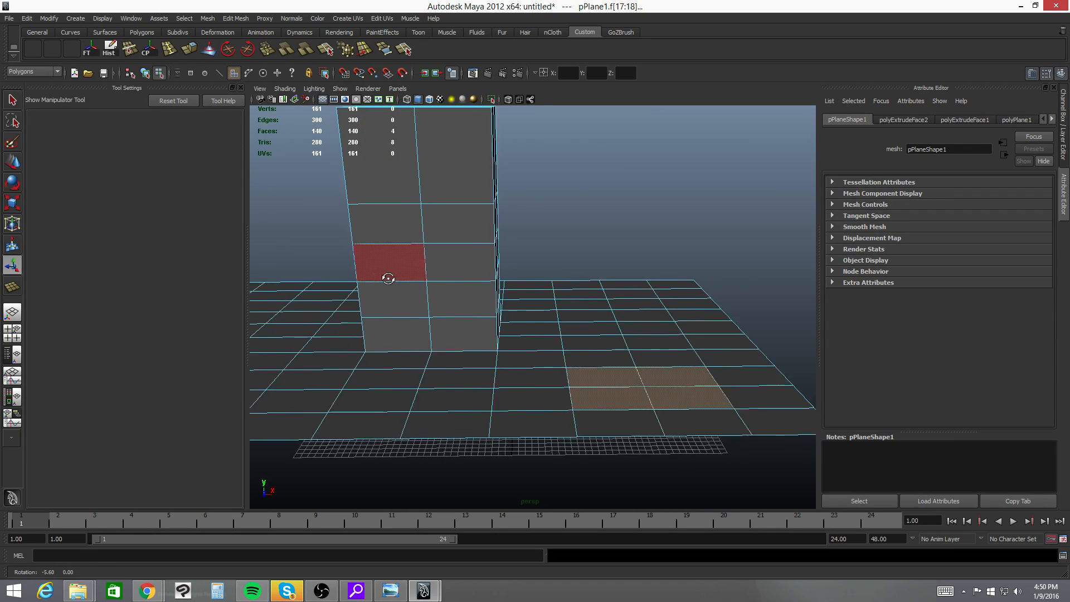
# - Delete all the faces on two adjacent sides of the extruded column
pyautogui.keyDown('alt'); pyautogui.moveTo(386, 279); pyautogui.dragTo(251, 234); pyautogui.keyUp('alt')
pyautogui.keyDown('alt'); pyautogui.moveTo(535, 190); pyautogui.dragTo(526, 310); pyautogui.keyUp('alt')
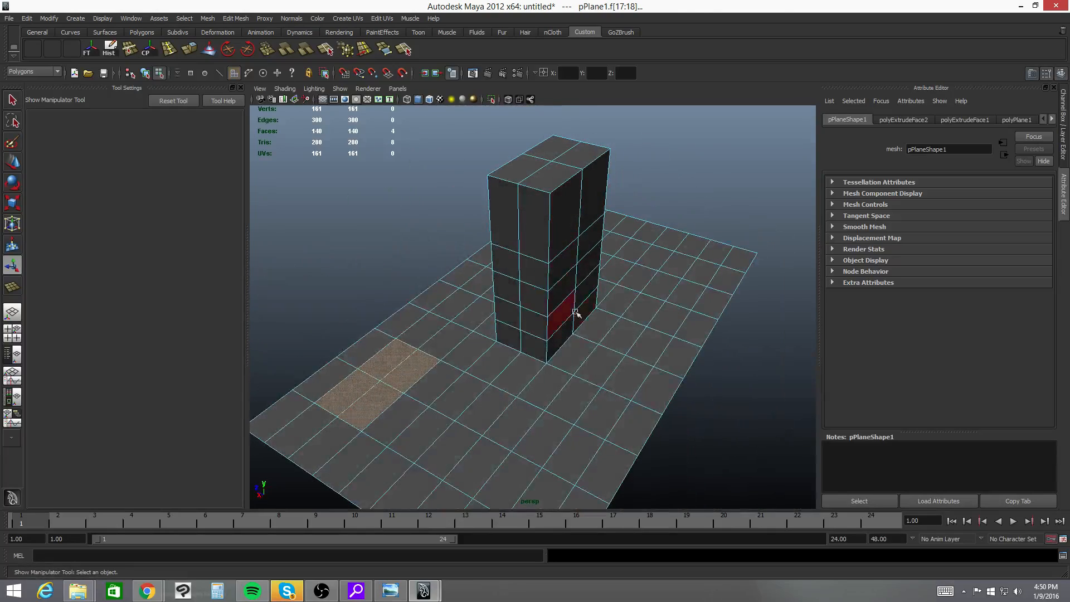
pyautogui.click(562, 225)
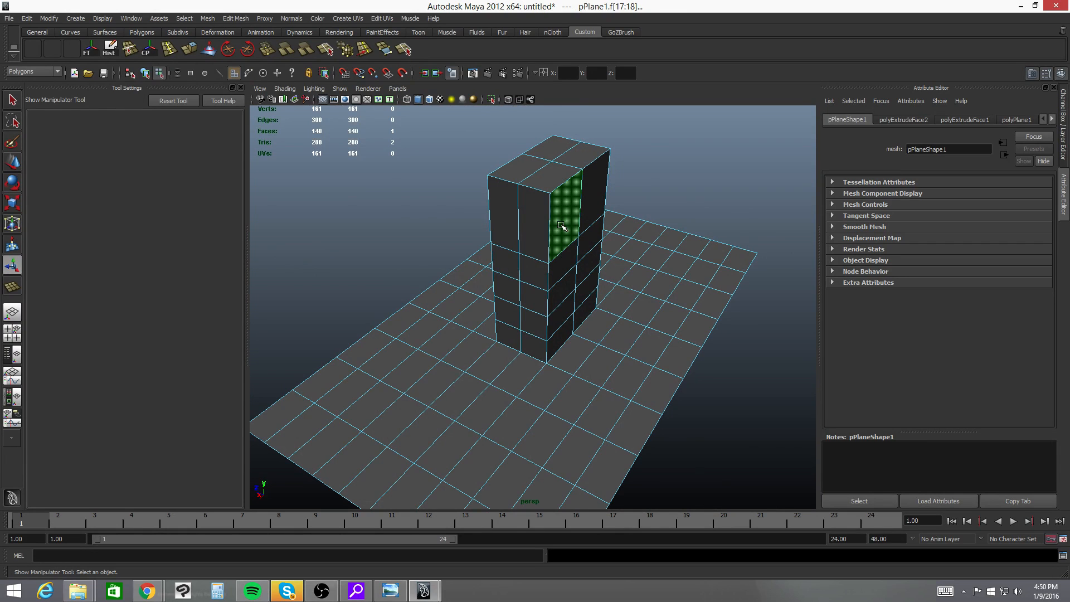
pyautogui.keyDown('shift'); pyautogui.click(564, 262); pyautogui.keyUp('shift')
pyautogui.keyDown('shift'); pyautogui.click(565, 287); pyautogui.keyUp('shift')
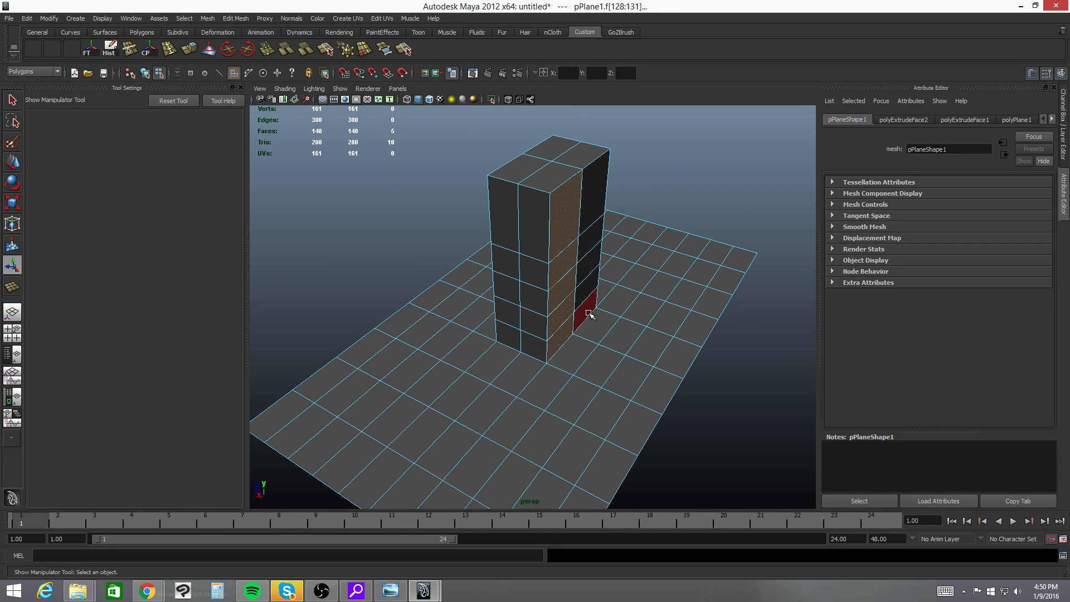
pyautogui.keyDown('shift'); pyautogui.click(589, 313); pyautogui.keyUp('shift')
pyautogui.keyDown('shift'); pyautogui.click(587, 287); pyautogui.keyUp('shift')
pyautogui.keyDown('shift'); pyautogui.click(582, 256); pyautogui.keyUp('shift')
pyautogui.keyDown('shift'); pyautogui.click(583, 204); pyautogui.keyUp('shift')
pyautogui.keyDown('alt'); pyautogui.moveTo(583, 204); pyautogui.dragTo(493, 236); pyautogui.keyUp('alt')
pyautogui.keyDown('shift'); pyautogui.click(493, 236); pyautogui.keyUp('shift')
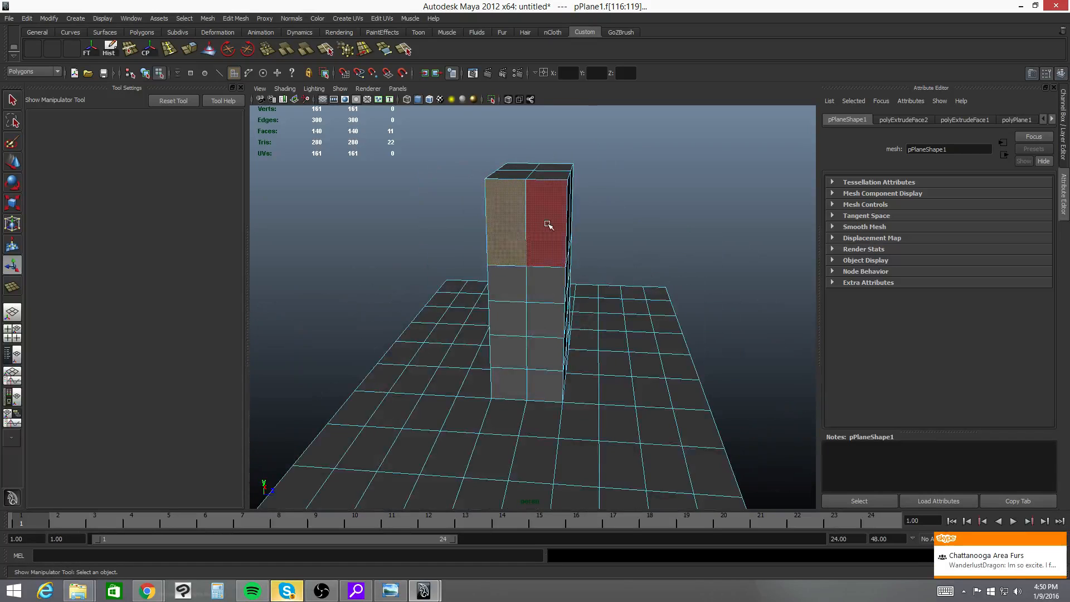
pyautogui.keyDown('shift'); pyautogui.click(544, 232); pyautogui.keyUp('shift')
pyautogui.keyDown('shift'); pyautogui.click(540, 285); pyautogui.keyUp('shift')
pyautogui.keyDown('shift'); pyautogui.click(507, 284); pyautogui.keyUp('shift')
pyautogui.keyDown('shift'); pyautogui.click(540, 319); pyautogui.keyUp('shift')
pyautogui.keyDown('shift'); pyautogui.click(544, 352); pyautogui.keyUp('shift')
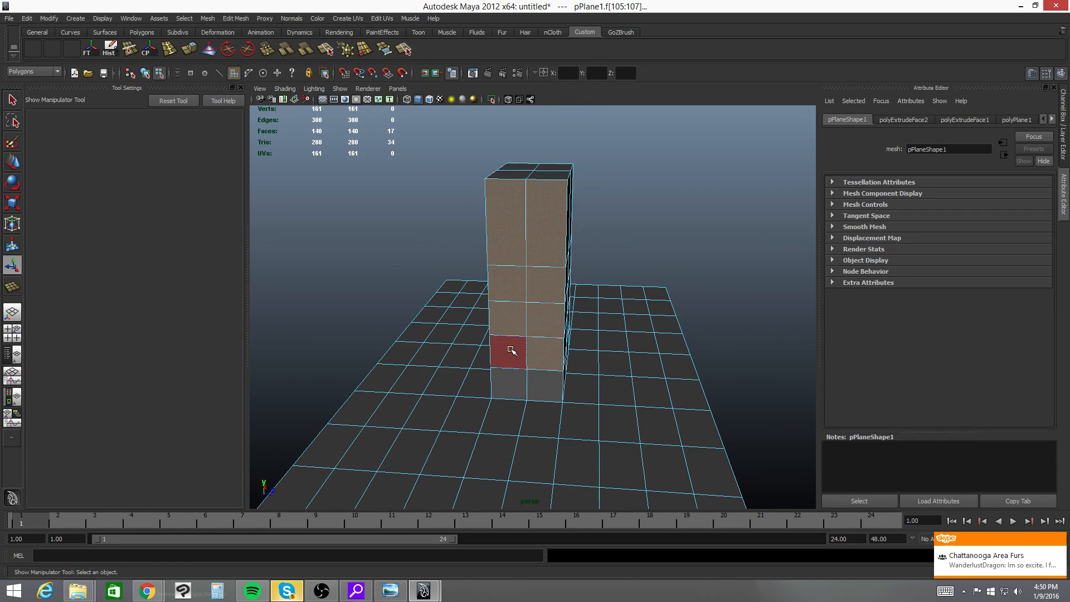
pyautogui.keyDown('shift'); pyautogui.click(539, 380); pyautogui.keyUp('shift')
pyautogui.moveTo(539, 381)
pyautogui.keyDown('alt'); pyautogui.mouseDown()
pyautogui.moveTo(588, 385)
pyautogui.moveTo(555, 373)
pyautogui.mouseUp(); pyautogui.keyUp('alt')
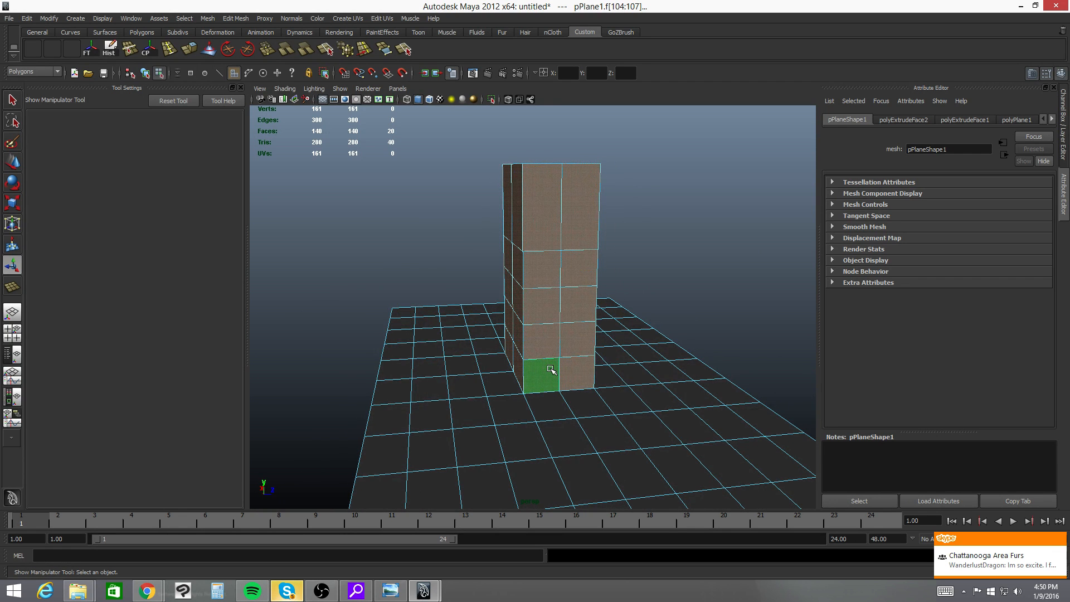
pyautogui.press('Delete')
# - Delete the block of plane faces bordering the open sides of the column
pyautogui.keyDown('alt'); pyautogui.moveTo(652, 281); pyautogui.dragTo(599, 214); pyautogui.keyUp('alt')
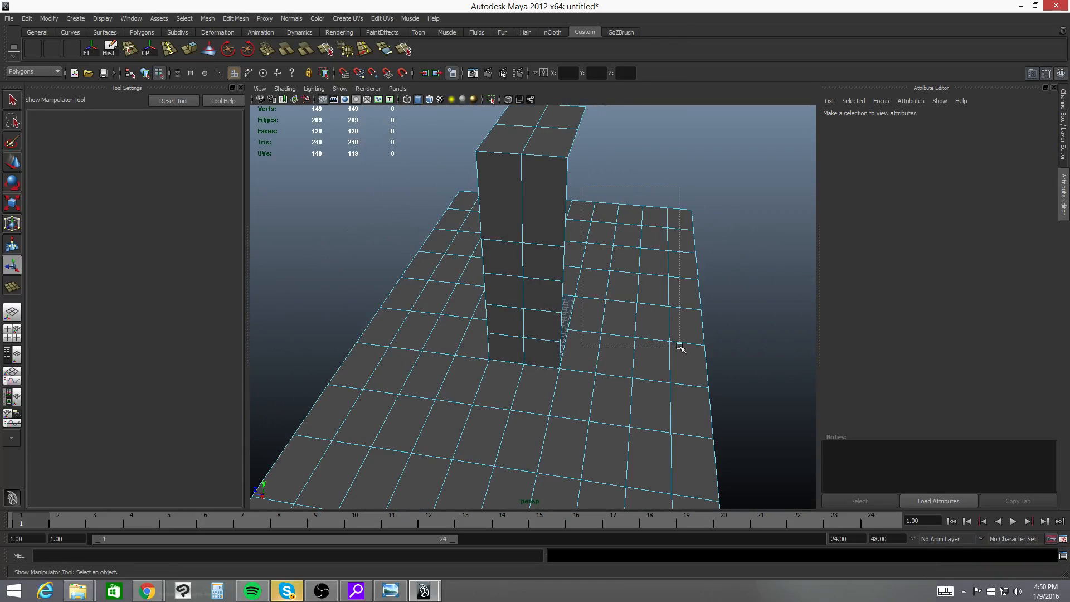
pyautogui.moveTo(697, 355); pyautogui.dragTo(584, 214)
pyautogui.keyDown('alt'); pyautogui.moveTo(677, 360); pyautogui.dragTo(607, 312); pyautogui.keyUp('alt')
pyautogui.keyDown('shift'); pyautogui.click(613, 296); pyautogui.keyUp('shift')
pyautogui.keyDown('shift'); pyautogui.click(603, 280); pyautogui.keyUp('shift')
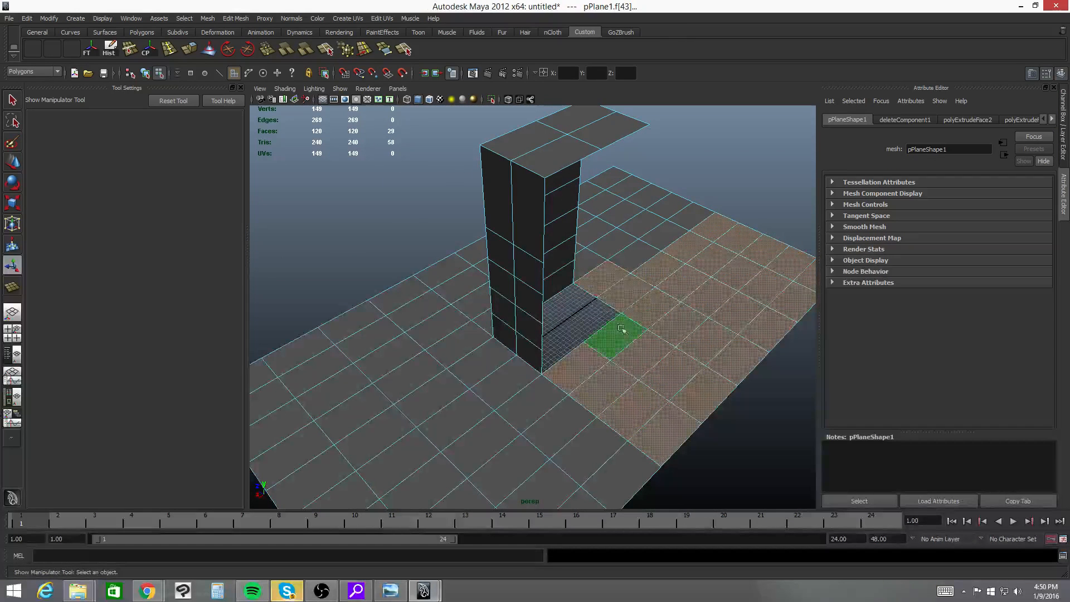
pyautogui.keyDown('shift'); pyautogui.click(645, 267); pyautogui.keyUp('shift')
pyautogui.keyDown('shift'); pyautogui.click(674, 228); pyautogui.keyUp('shift')
pyautogui.keyDown('alt'); pyautogui.moveTo(673, 260); pyautogui.dragTo(628, 329); pyautogui.keyUp('alt')
pyautogui.press('Delete')
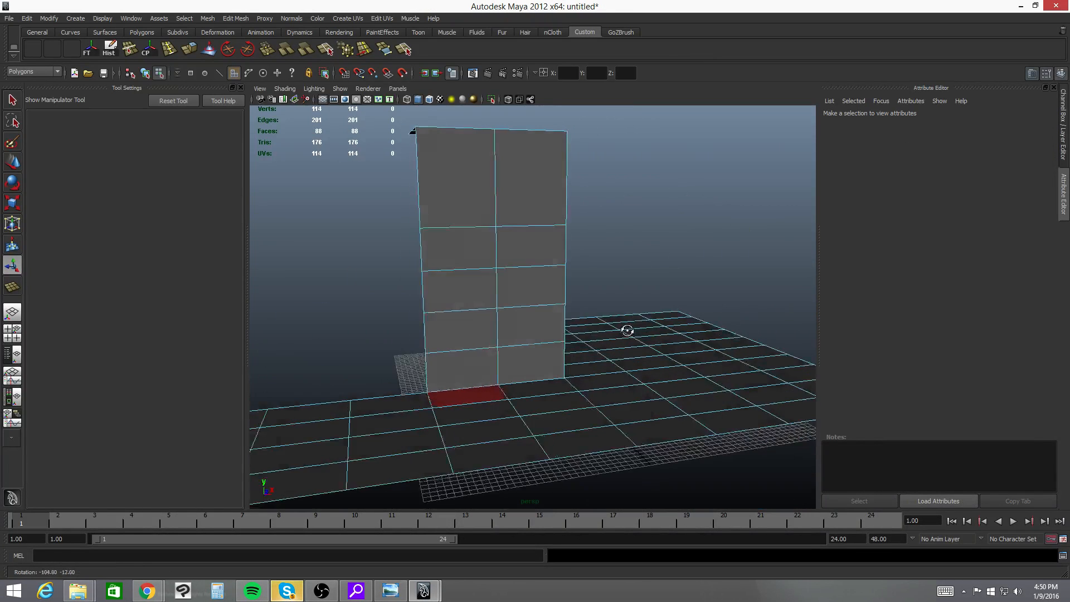
# - Extrude the open border edges of the remaining wall, including its two top edges, by -12.55 units along X
pyautogui.keyDown('alt'); pyautogui.moveTo(471, 336); pyautogui.dragTo(650, 296, button='middle'); pyautogui.keyUp('alt')
pyautogui.keyDown('alt'); pyautogui.moveTo(633, 281); pyautogui.dragTo(654, 304); pyautogui.keyUp('alt')
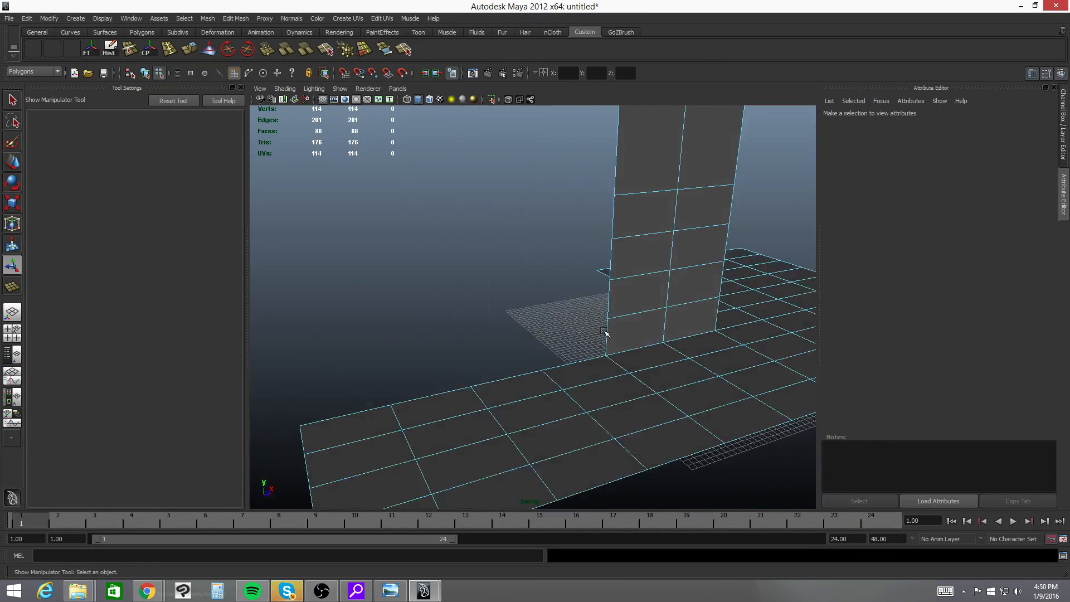
pyautogui.rightClick(606, 330)
pyautogui.moveTo(606, 308); pyautogui.dragTo(606, 306, button='right')
pyautogui.click(612, 341)
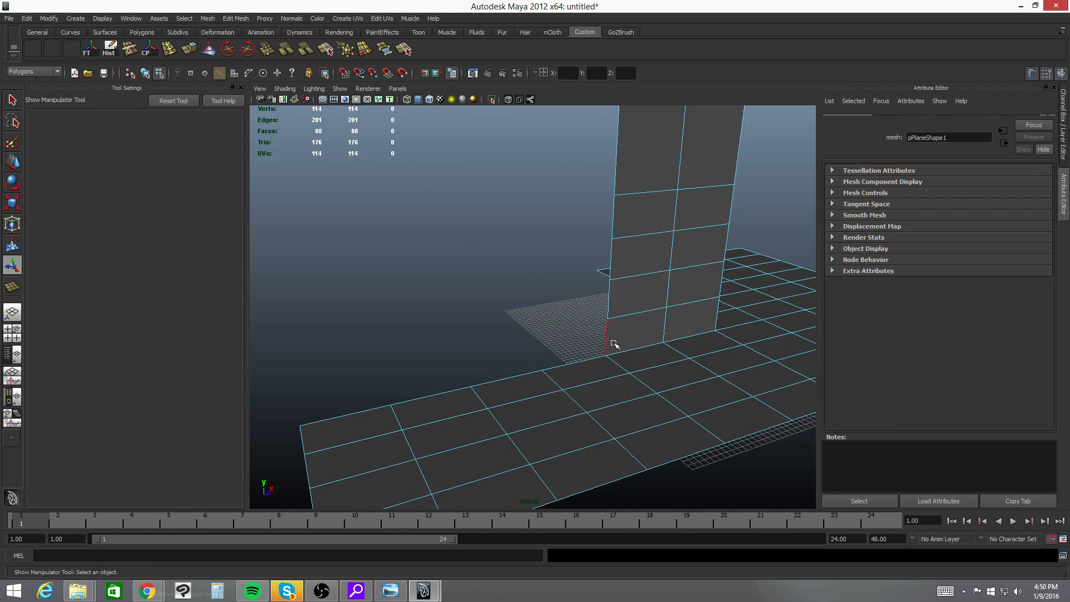
pyautogui.keyDown('alt'); pyautogui.moveTo(613, 343); pyautogui.dragTo(594, 322); pyautogui.keyUp('alt')
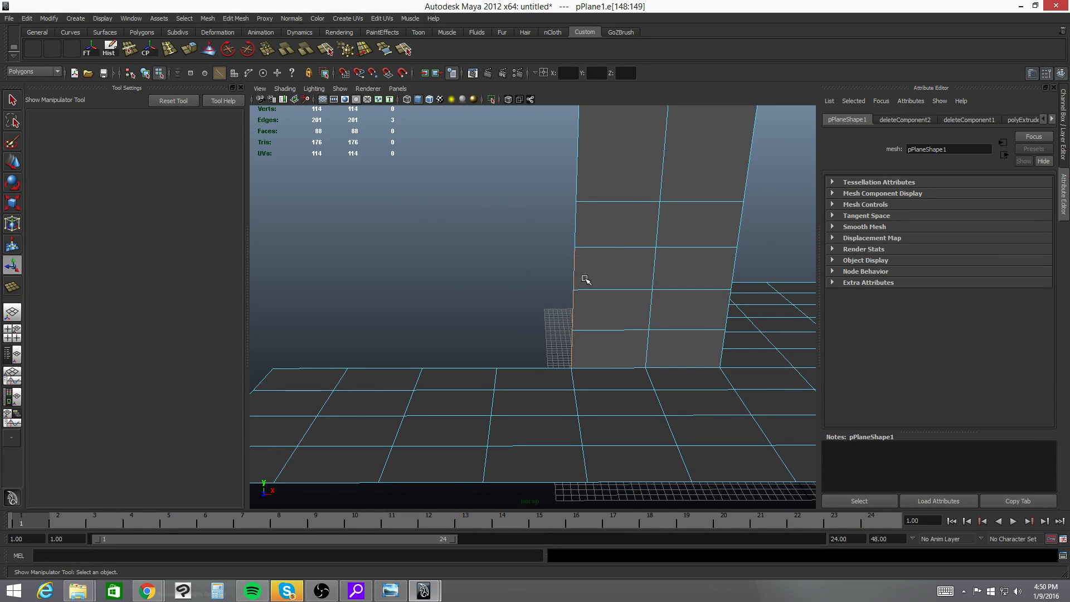
pyautogui.keyDown('shift'); pyautogui.click(579, 180); pyautogui.keyUp('shift')
pyautogui.keyDown('alt'); pyautogui.moveTo(628, 260); pyautogui.dragTo(549, 254, button='right'); pyautogui.keyUp('alt')
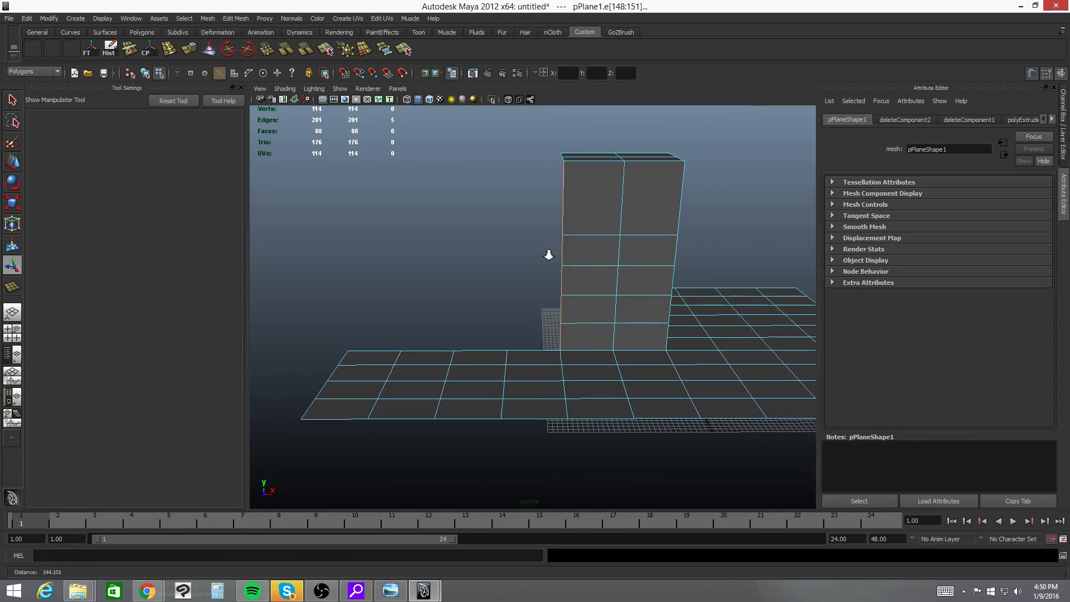
pyautogui.keyDown('alt'); pyautogui.moveTo(550, 254); pyautogui.dragTo(557, 306); pyautogui.keyUp('alt')
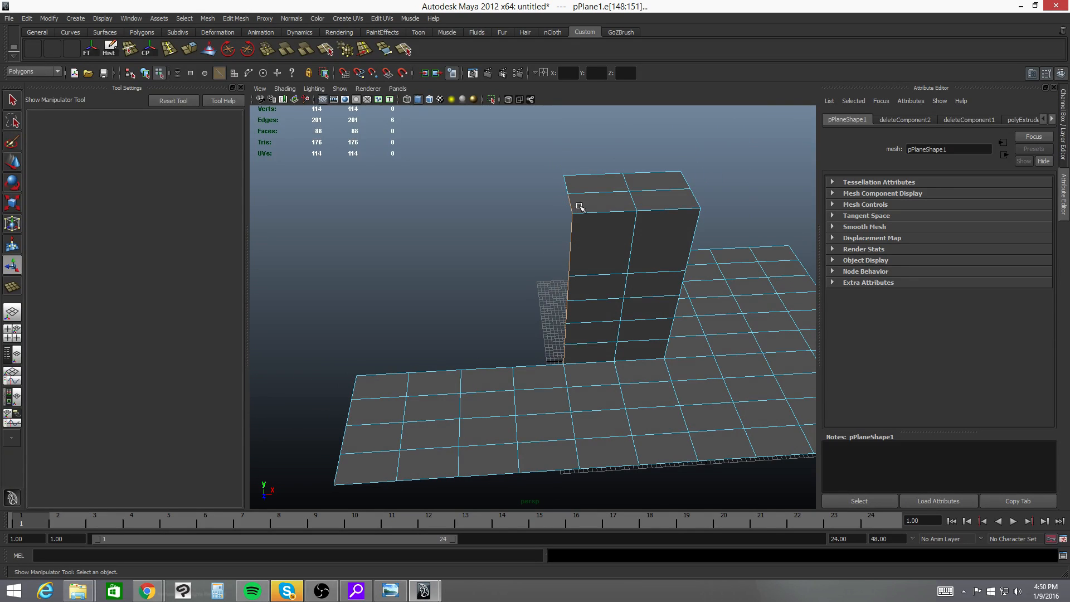
pyautogui.keyDown('alt'); pyautogui.moveTo(586, 192); pyautogui.dragTo(616, 255); pyautogui.keyUp('alt')
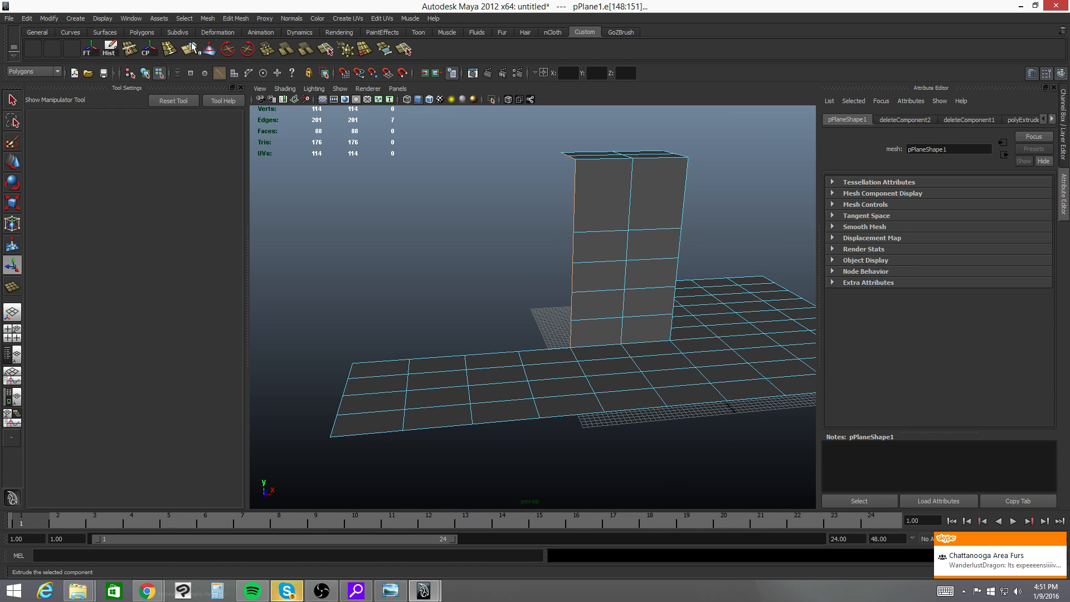
pyautogui.press('g')
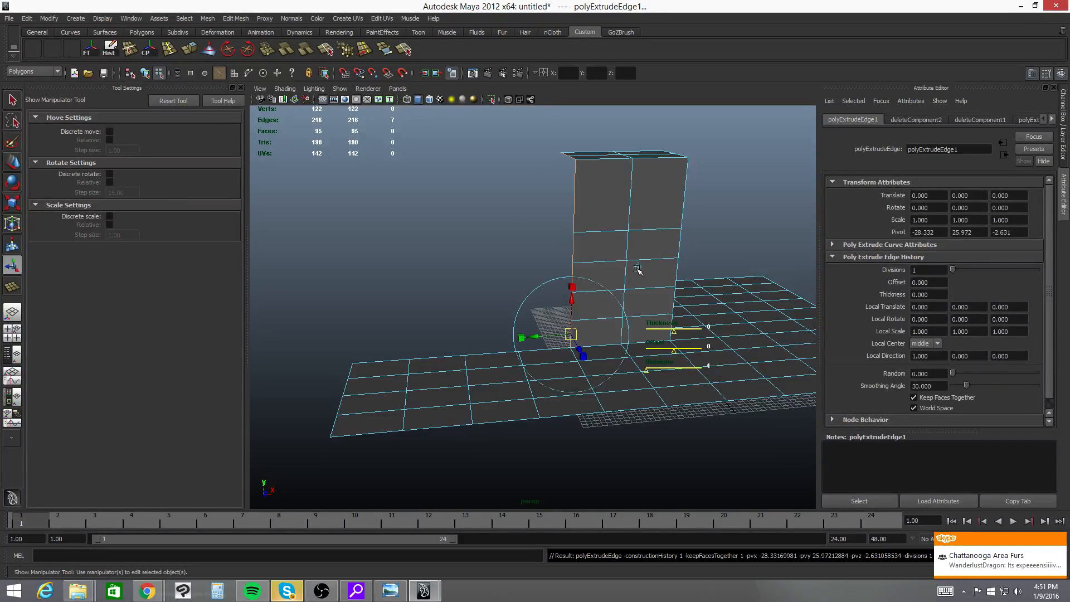
pyautogui.click(638, 268)
pyautogui.moveTo(603, 253); pyautogui.dragTo(550, 287)
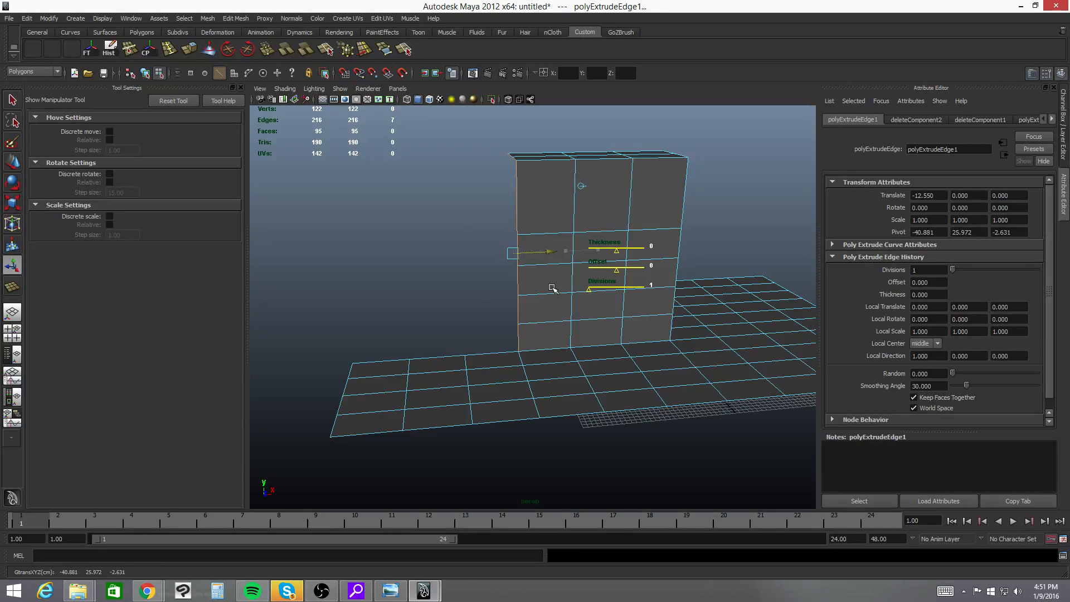
pyautogui.keyDown('alt'); pyautogui.moveTo(534, 354); pyautogui.dragTo(526, 352); pyautogui.keyUp('alt')
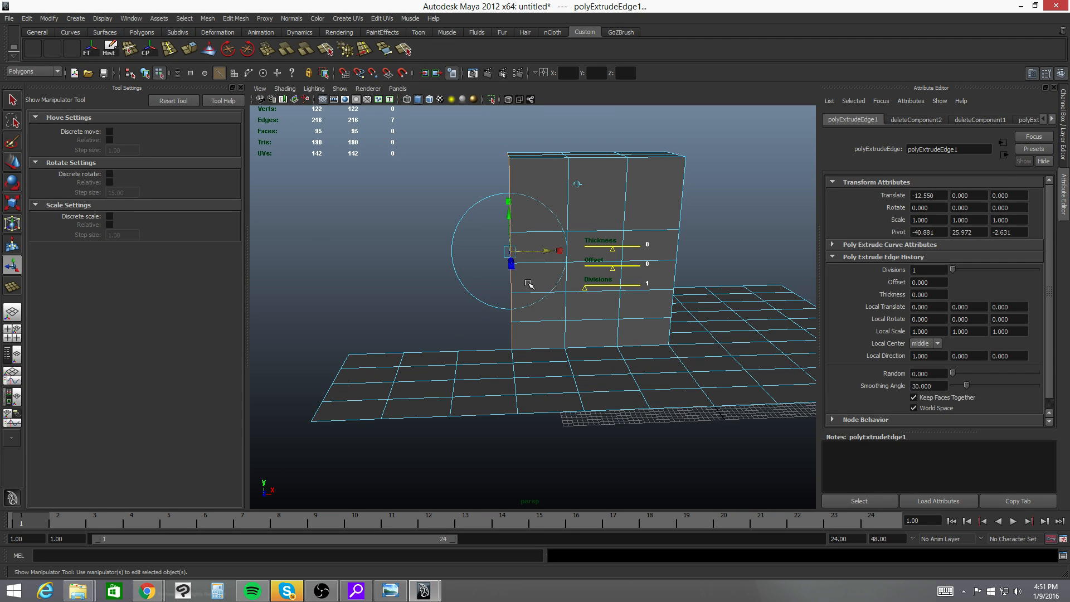
# - Extrude the same border edges three more times, each about 12.5 units further along negative X
pyautogui.hotkey('ctrl', 'e')
pyautogui.click(578, 268)
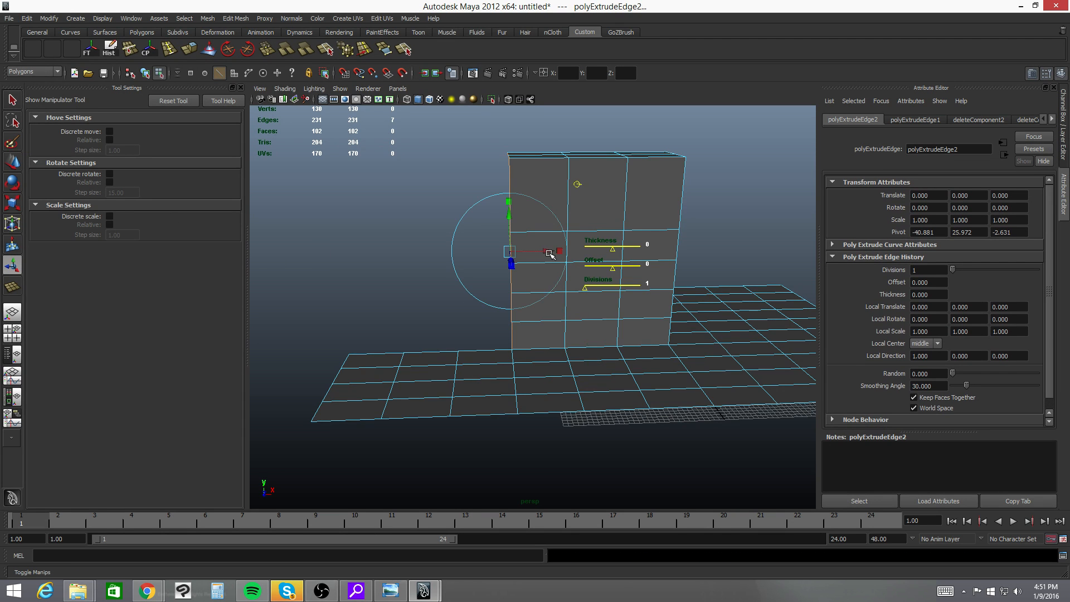
pyautogui.moveTo(549, 252); pyautogui.dragTo(497, 253)
pyautogui.hotkey('ctrl', 'e')
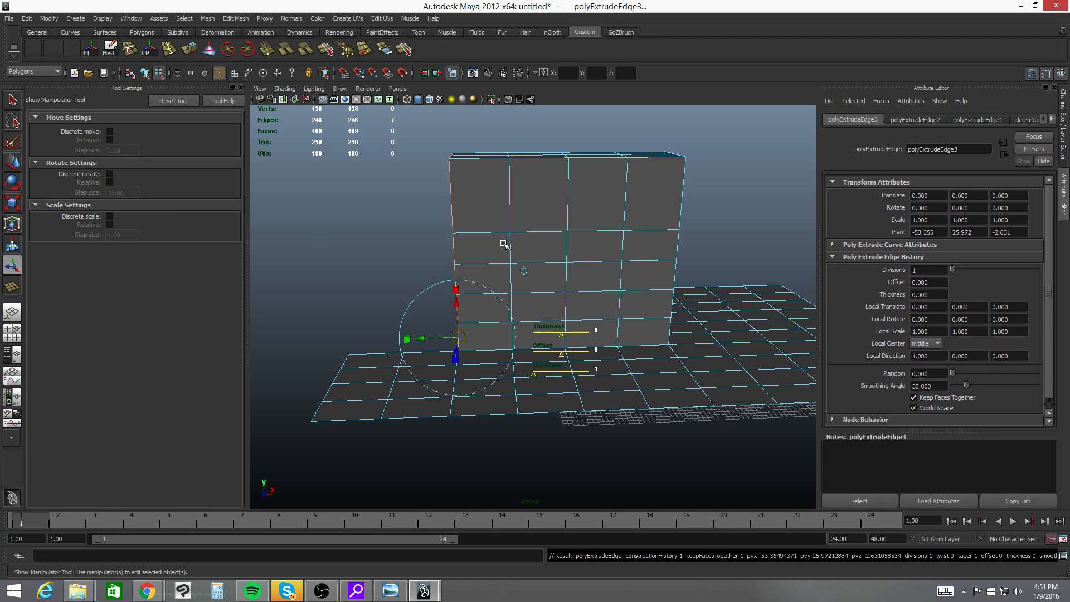
pyautogui.click(526, 271)
pyautogui.moveTo(495, 254); pyautogui.dragTo(440, 260)
pyautogui.hotkey('ctrl', 'e')
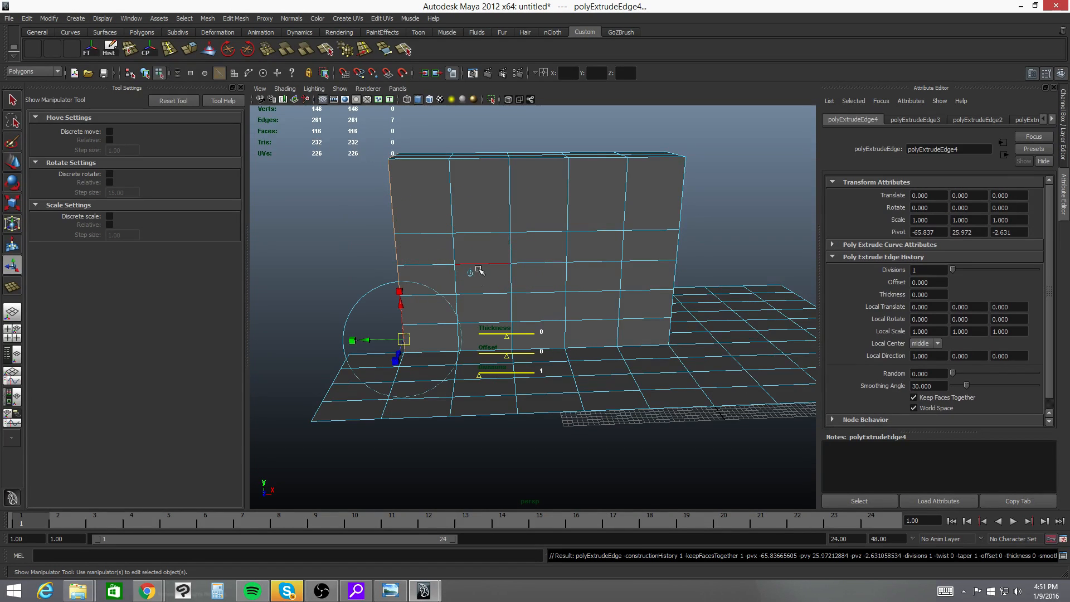
pyautogui.click(471, 274)
pyautogui.moveTo(430, 250); pyautogui.dragTo(380, 272)
# - Try moving a vertex at the base of the wall about 2.16 units along Z, and undo the move
pyautogui.keyDown('alt'); pyautogui.moveTo(502, 385); pyautogui.dragTo(558, 386, button='right'); pyautogui.keyUp('alt')
pyautogui.keyDown('alt'); pyautogui.moveTo(475, 359); pyautogui.dragTo(483, 311, button='middle'); pyautogui.keyUp('alt')
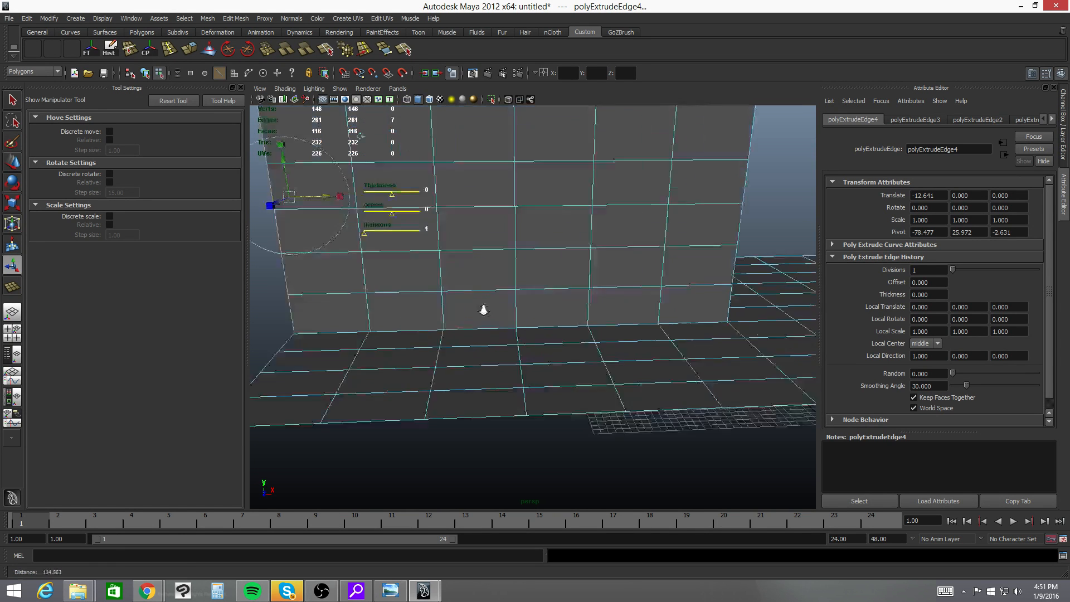
pyautogui.keyDown('alt'); pyautogui.moveTo(482, 311); pyautogui.dragTo(631, 340, button='right'); pyautogui.keyUp('alt')
pyautogui.keyDown('alt'); pyautogui.moveTo(630, 340); pyautogui.dragTo(568, 363); pyautogui.keyUp('alt')
pyautogui.moveTo(577, 365); pyautogui.dragTo(537, 353, button='right')
pyautogui.moveTo(537, 353); pyautogui.dragTo(603, 389)
pyautogui.keyDown('alt'); pyautogui.moveTo(532, 357); pyautogui.dragTo(619, 357, button='right'); pyautogui.keyUp('alt')
pyautogui.keyDown('alt'); pyautogui.moveTo(610, 355); pyautogui.dragTo(554, 287, button='middle'); pyautogui.keyUp('alt')
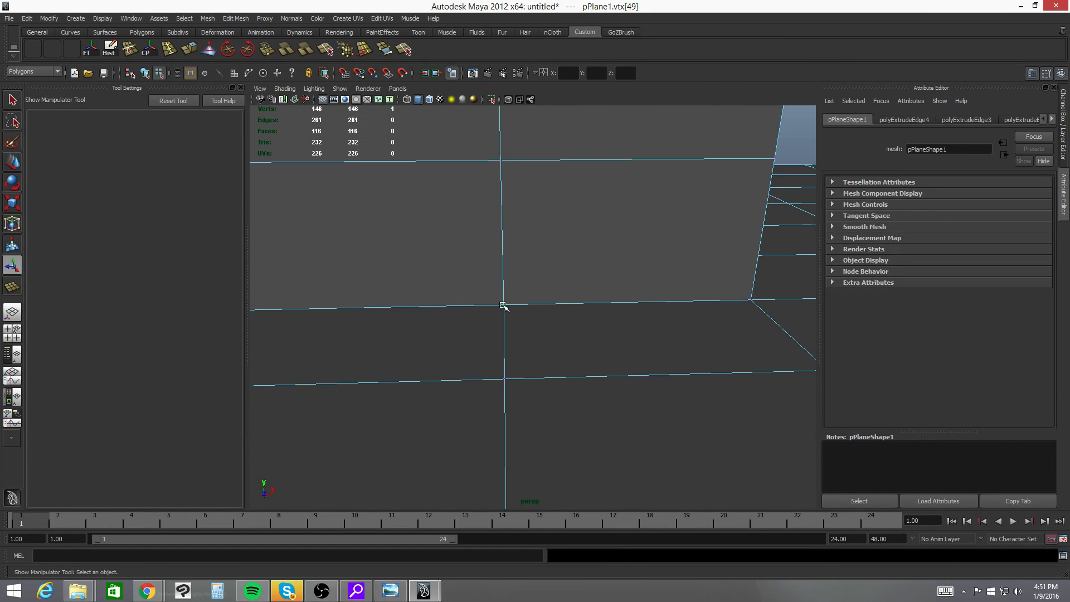
pyautogui.press('w')
pyautogui.keyDown('alt'); pyautogui.moveTo(504, 269); pyautogui.dragTo(849, 363); pyautogui.keyUp('alt')
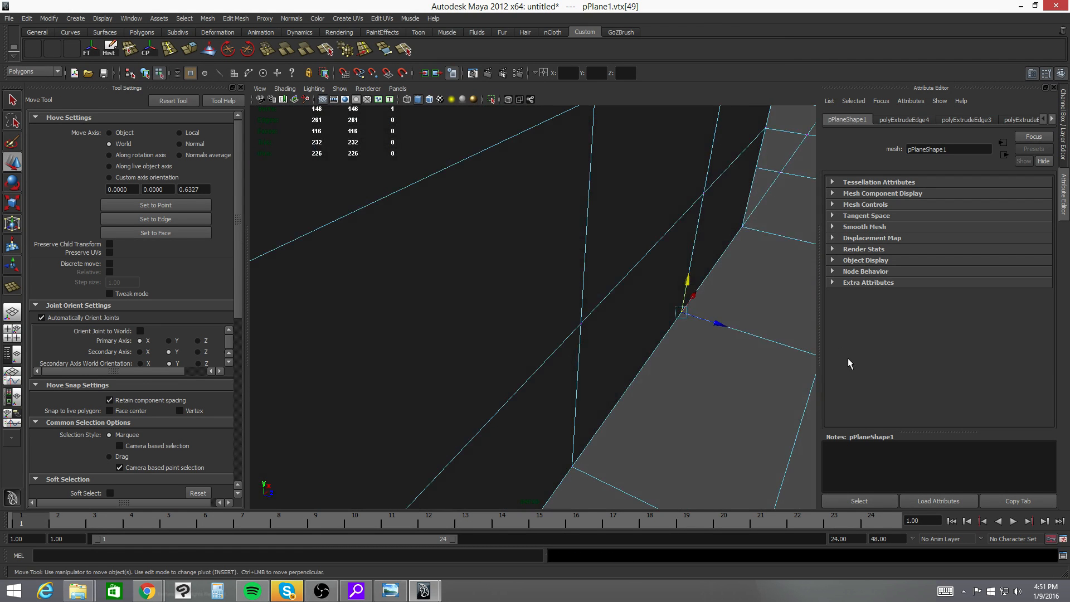
pyautogui.moveTo(721, 325); pyautogui.dragTo(755, 340)
pyautogui.hotkey('ctrl', 'z')
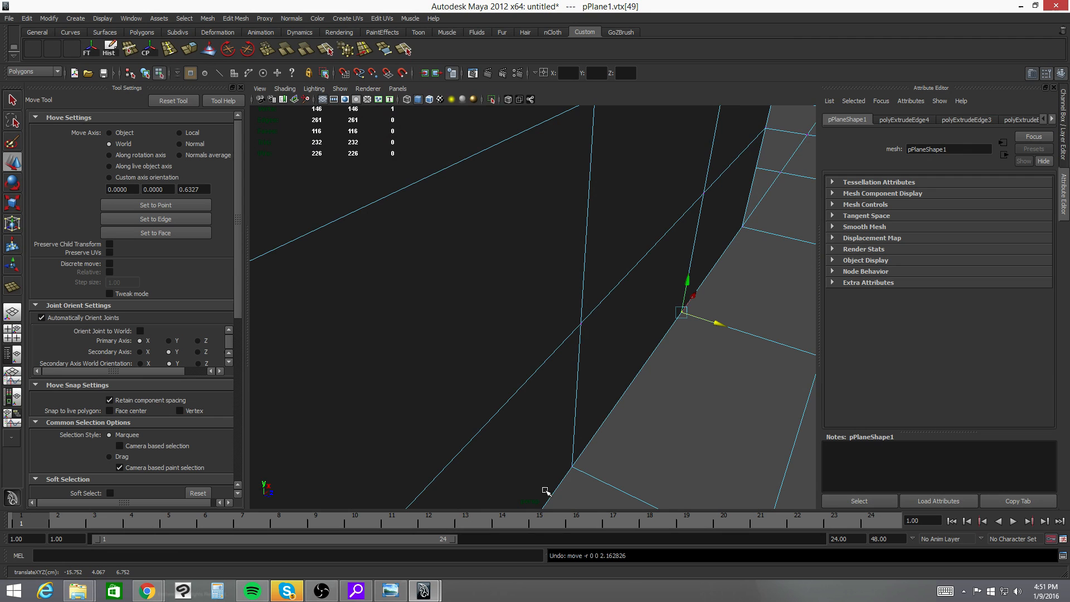
# - Try moving the neighbouring vertex at the wall's base along Z and then upward along Y, undoing both moves
pyautogui.click(574, 464)
pyautogui.moveTo(598, 485); pyautogui.dragTo(491, 419)
pyautogui.hotkey('ctrl', 'z')
pyautogui.keyDown('alt'); pyautogui.moveTo(745, 422); pyautogui.dragTo(630, 99); pyautogui.keyUp('alt')
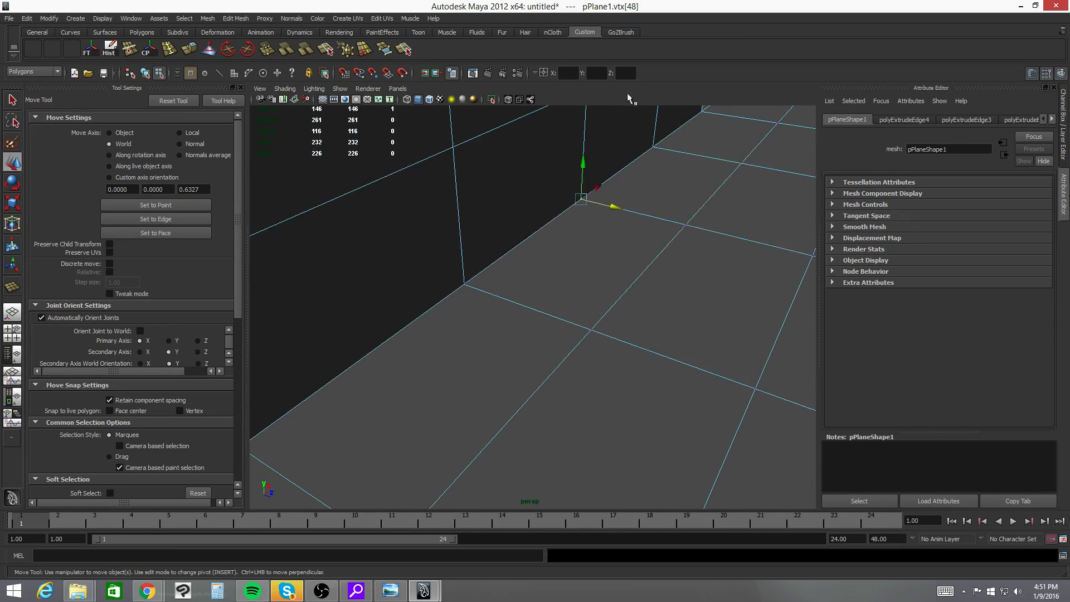
pyautogui.moveTo(583, 166); pyautogui.dragTo(588, 109)
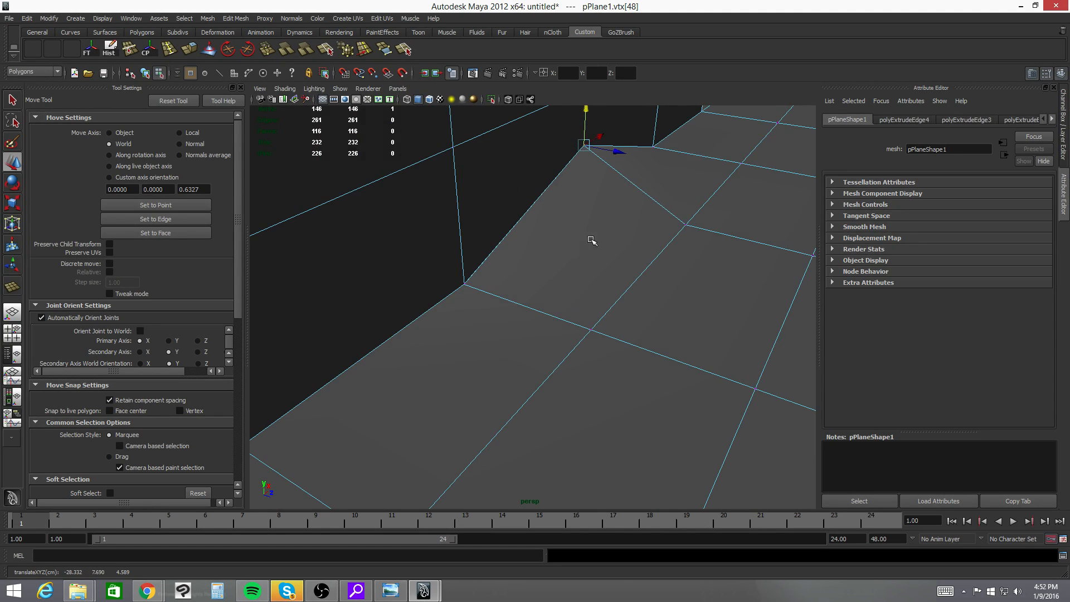
pyautogui.scroll(-5, 624, 234)
pyautogui.keyDown('alt'); pyautogui.moveTo(660, 227); pyautogui.dragTo(758, 250); pyautogui.keyUp('alt')
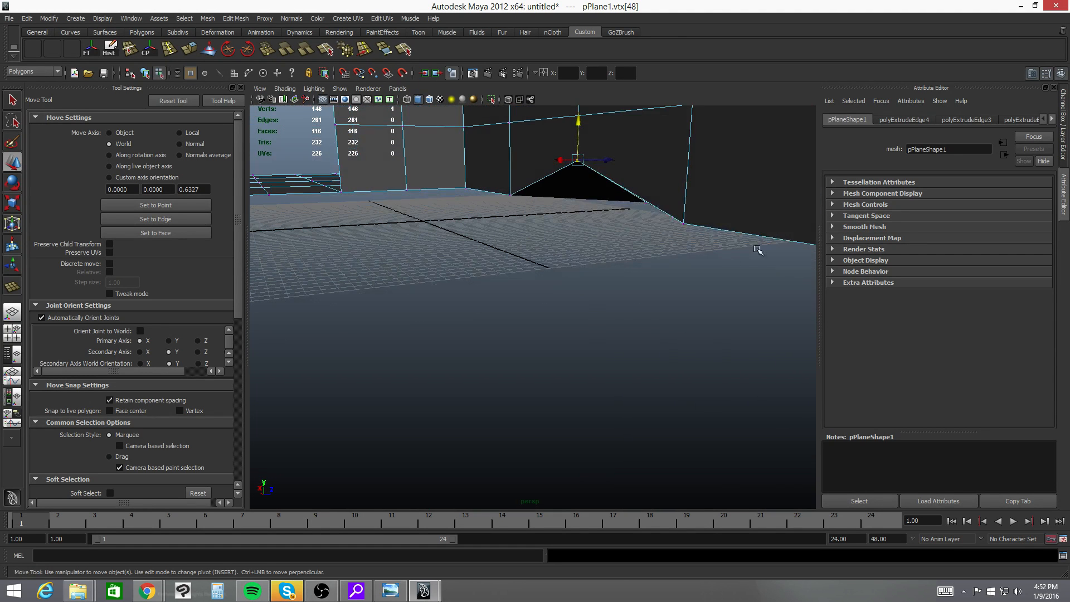
pyautogui.hotkey('ctrl', 'z')
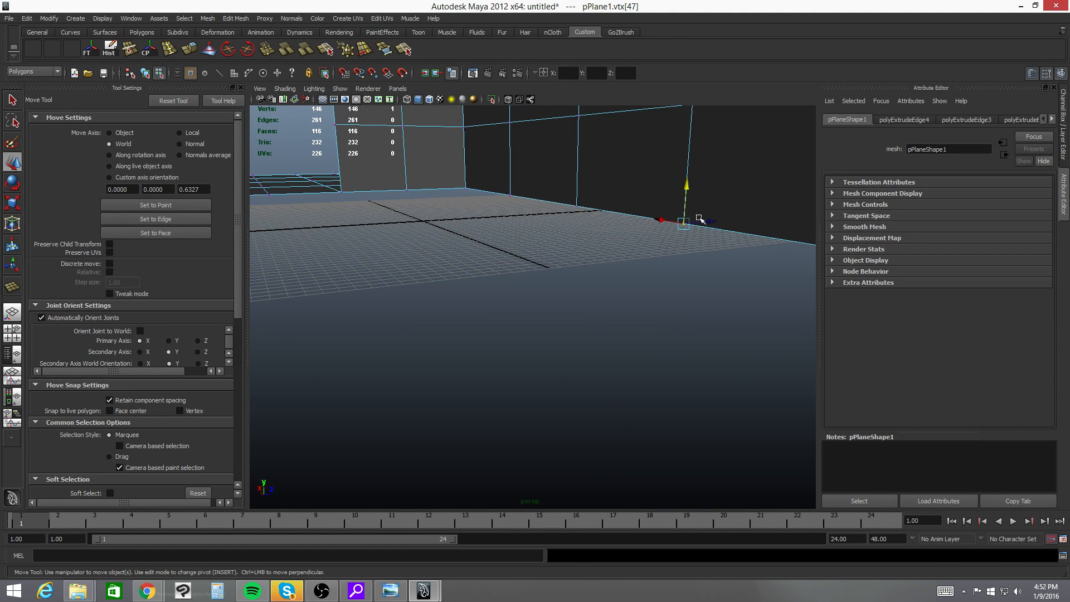
# - Try pulling the floor vertex below the extruded wall section down along Y, examine the seam, and undo the move
pyautogui.moveTo(686, 191); pyautogui.dragTo(550, 270)
pyautogui.keyDown('alt'); pyautogui.moveTo(549, 270); pyautogui.dragTo(709, 263, button='middle'); pyautogui.keyUp('alt')
pyautogui.keyDown('alt'); pyautogui.moveTo(709, 263); pyautogui.dragTo(693, 261); pyautogui.keyUp('alt')
pyautogui.keyDown('alt'); pyautogui.moveTo(591, 272); pyautogui.dragTo(613, 275, button='right'); pyautogui.keyUp('alt')
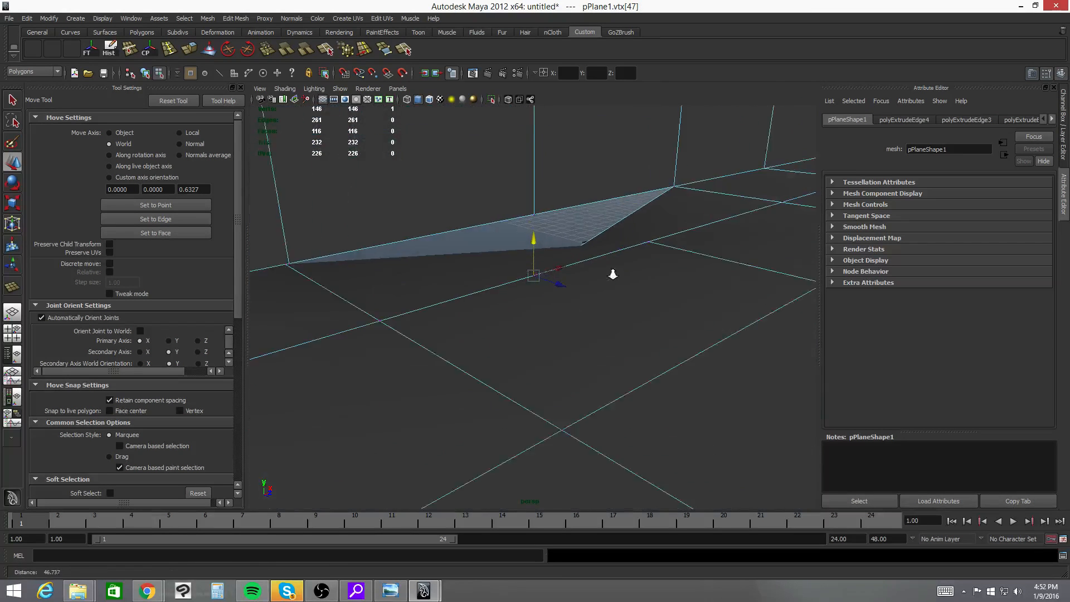
pyautogui.keyDown('alt'); pyautogui.moveTo(613, 274); pyautogui.dragTo(616, 303); pyautogui.keyUp('alt')
pyautogui.keyDown('alt'); pyautogui.moveTo(616, 308); pyautogui.dragTo(605, 308); pyautogui.keyUp('alt')
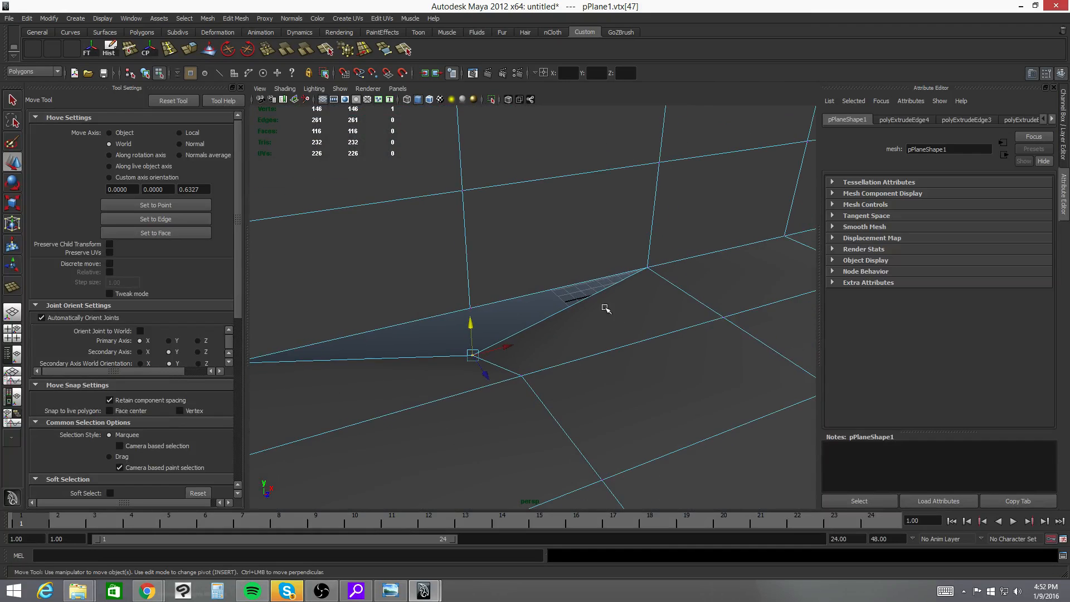
pyautogui.keyDown('alt'); pyautogui.moveTo(727, 298); pyautogui.dragTo(698, 295); pyautogui.keyUp('alt')
pyautogui.keyDown('alt'); pyautogui.moveTo(698, 295); pyautogui.dragTo(559, 273, button='right'); pyautogui.keyUp('alt')
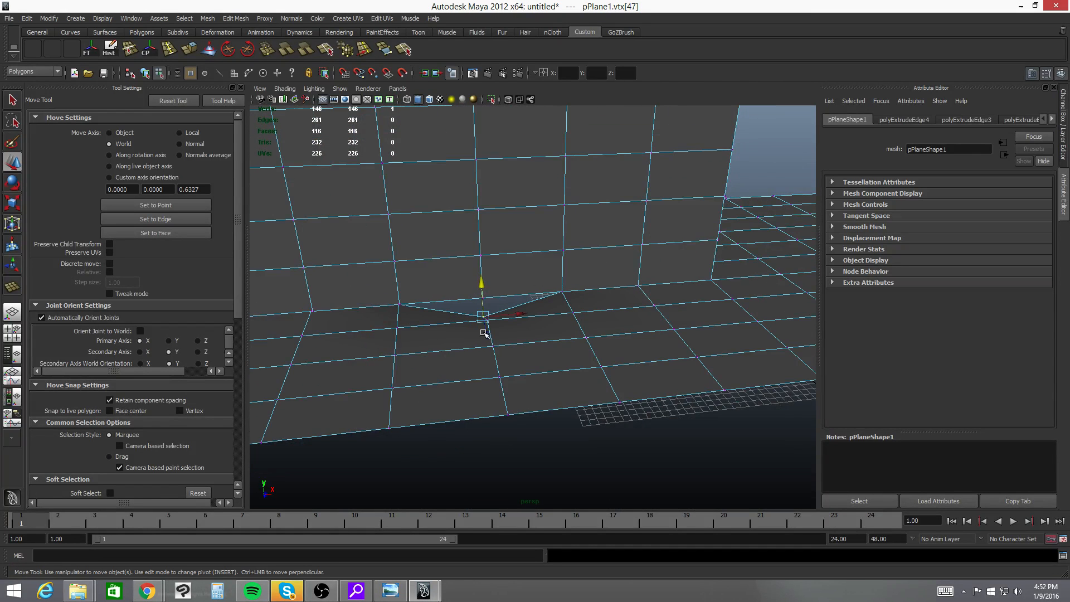
pyautogui.keyDown('alt'); pyautogui.moveTo(573, 285); pyautogui.dragTo(626, 296); pyautogui.keyUp('alt')
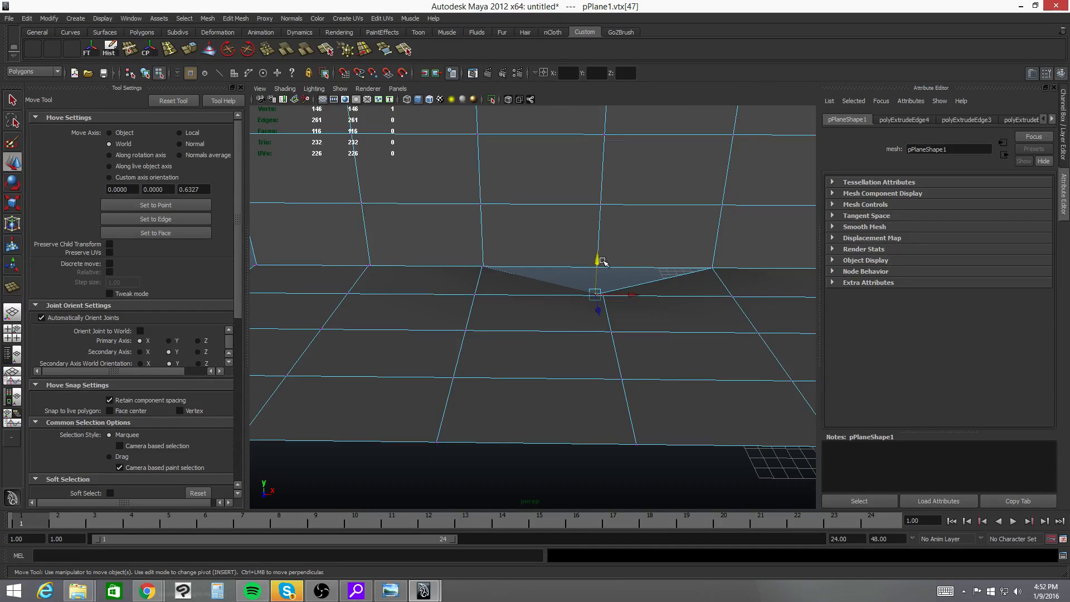
pyautogui.hotkey('ctrl', 'z')
# - Try raising another vertex on the extruded wall's bottom seam about 4.48 units along Y, and undo the move
pyautogui.click(483, 268)
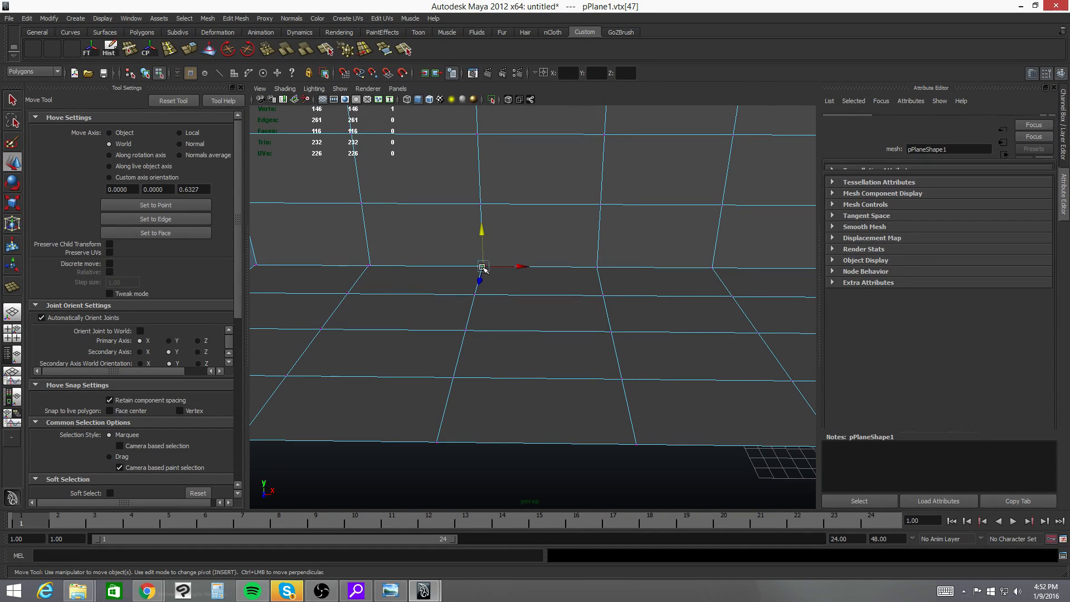
pyautogui.moveTo(482, 231); pyautogui.dragTo(502, 186)
pyautogui.keyDown('alt'); pyautogui.moveTo(547, 266); pyautogui.dragTo(530, 279); pyautogui.keyUp('alt')
pyautogui.hotkey('ctrl', 'z')
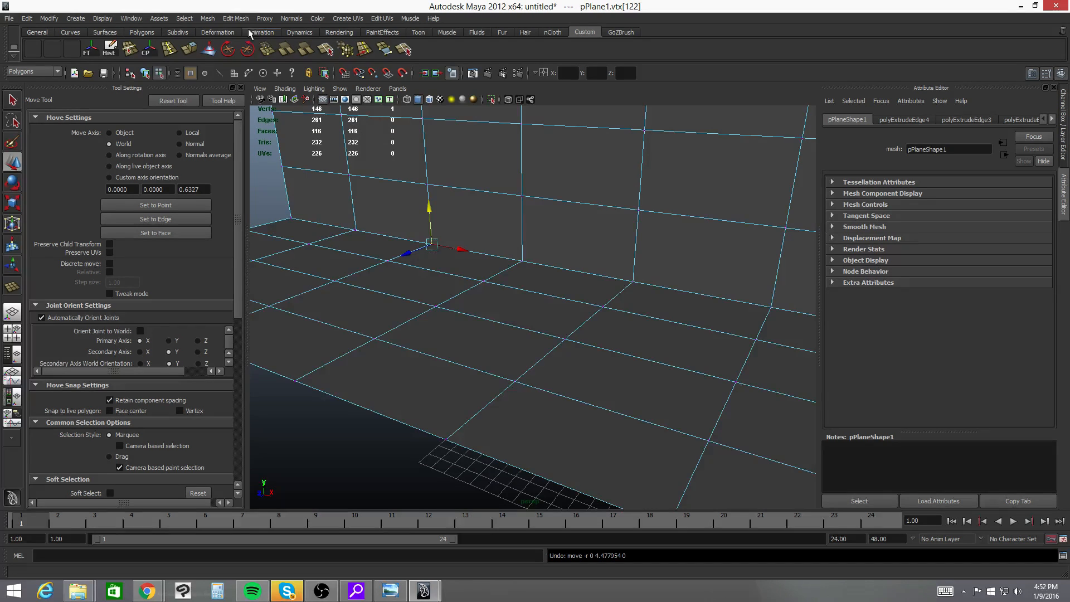
# - Merge the two overlapping vertices at the chosen grid point on the seam between wall and floor
pyautogui.click(236, 18)
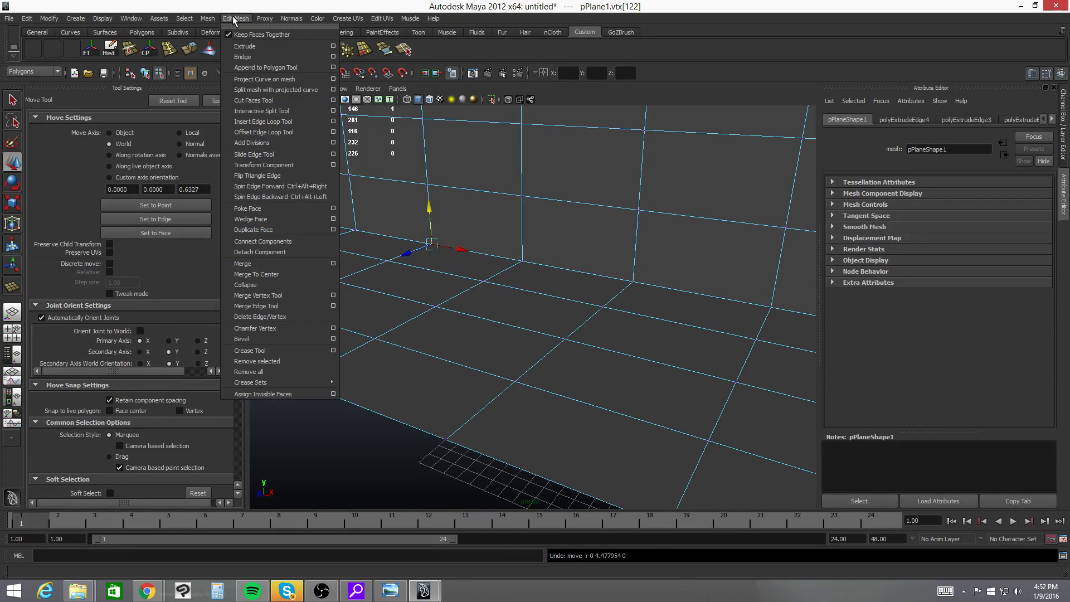
pyautogui.moveTo(212, 21)
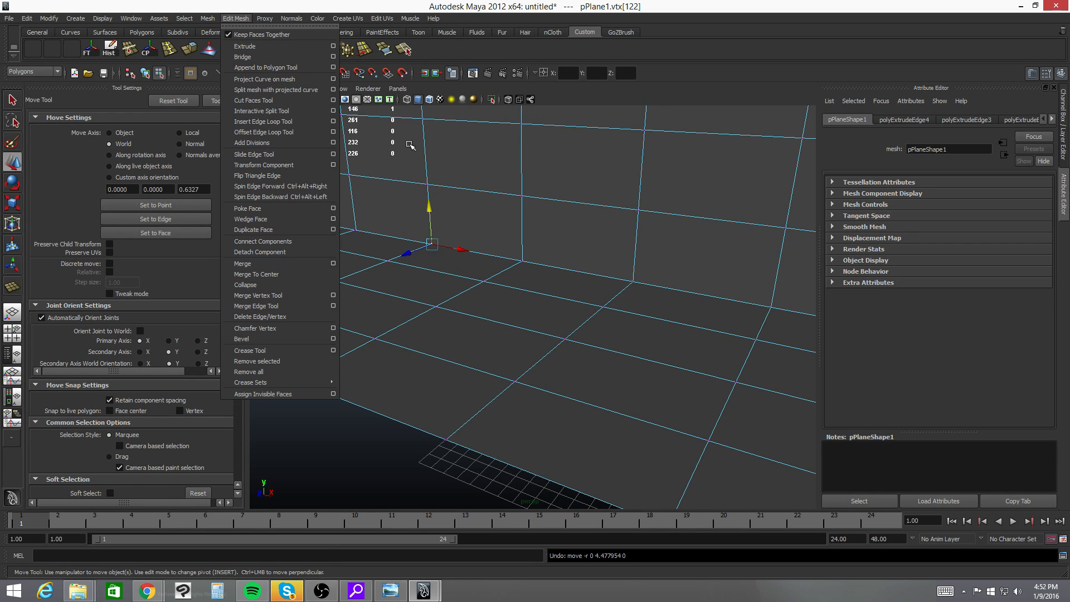
pyautogui.click(486, 44)
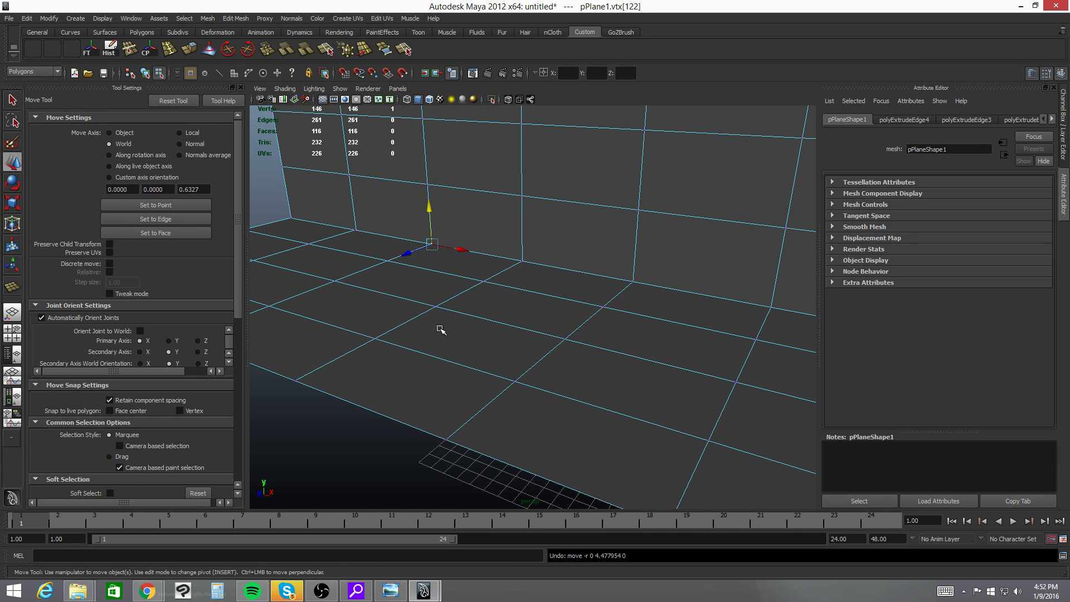
pyautogui.moveTo(480, 270)
pyautogui.keyDown('alt'); pyautogui.mouseDown()
pyautogui.moveTo(509, 265)
pyautogui.moveTo(487, 282)
pyautogui.mouseUp(); pyautogui.keyUp('alt')
pyautogui.keyDown('shift'); pyautogui.click(536, 262); pyautogui.keyUp('shift')
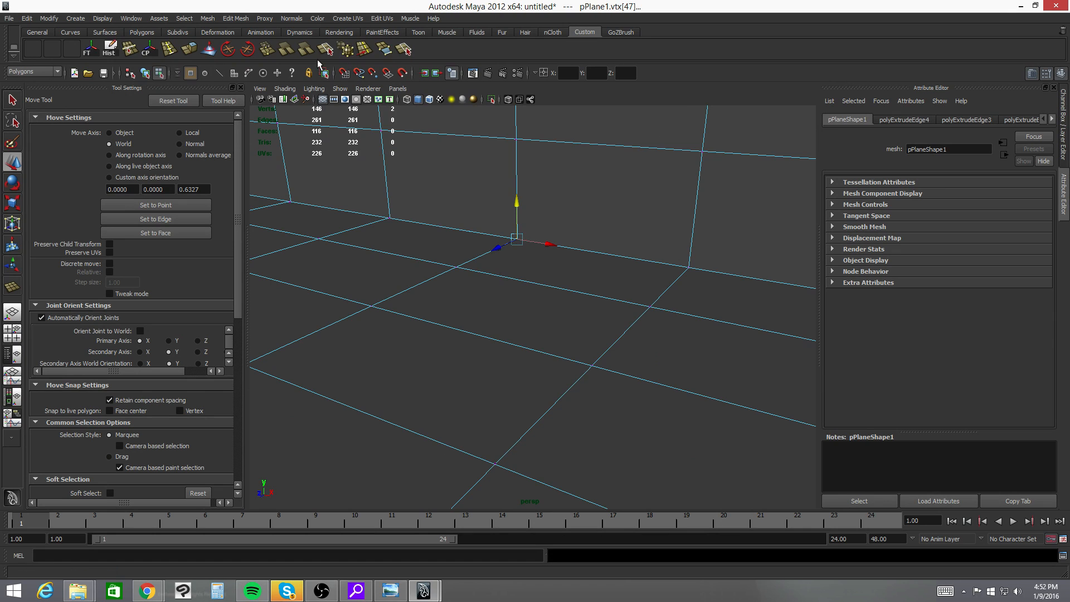
pyautogui.click(267, 50)
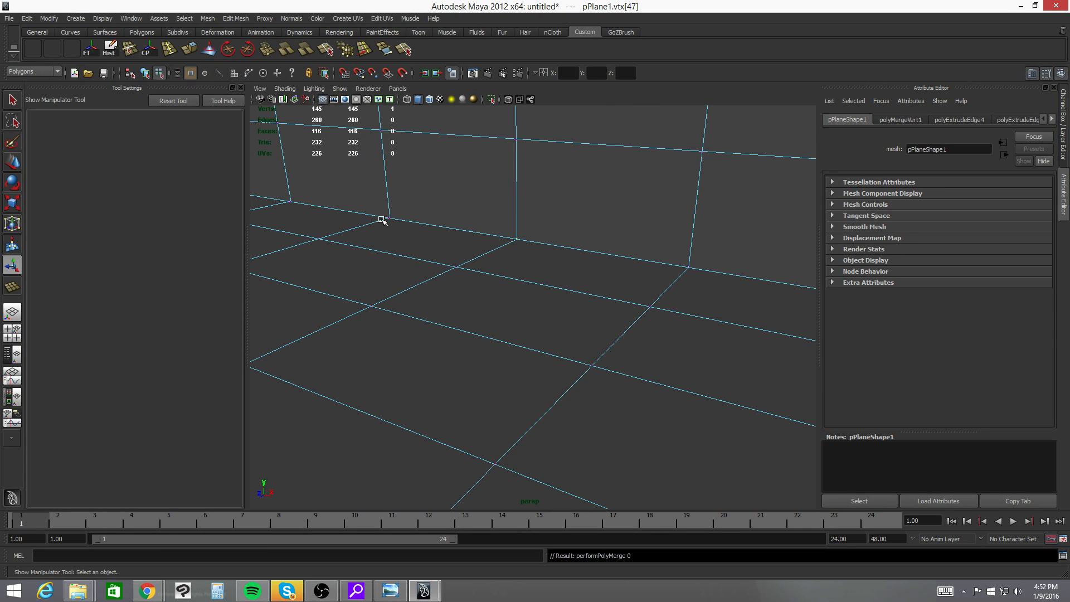
# - Try moving the merged seam vertex about 11.33 units along Z, and undo the move
pyautogui.keyDown('alt'); pyautogui.moveTo(382, 219); pyautogui.dragTo(533, 293); pyautogui.keyUp('alt')
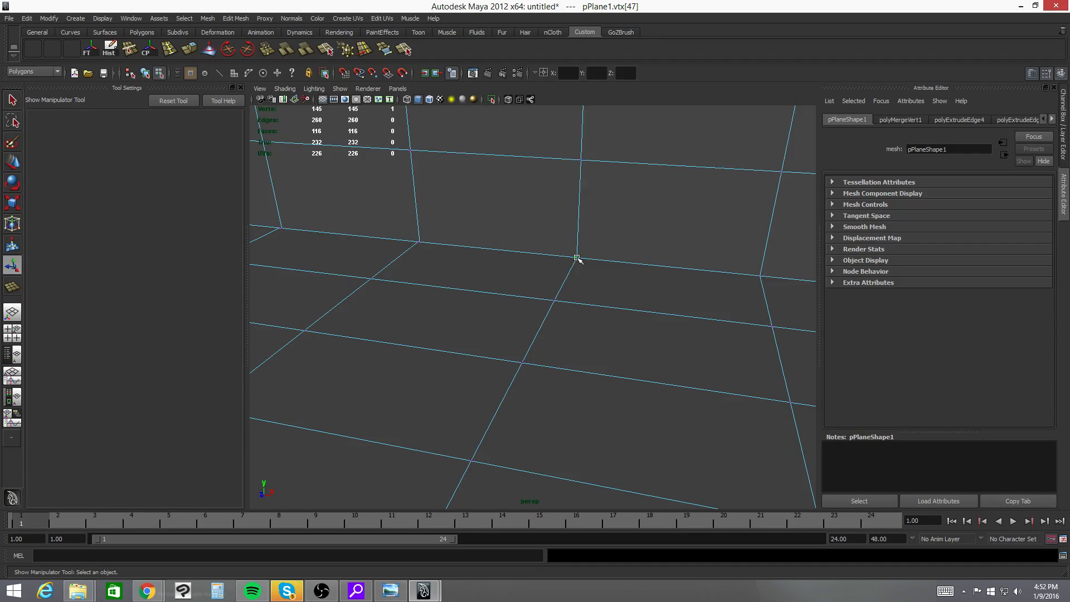
pyautogui.press('w')
pyautogui.moveTo(578, 223); pyautogui.dragTo(509, 346)
pyautogui.hotkey('ctrl', 'z')
pyautogui.hotkey('ctrl', 'z')
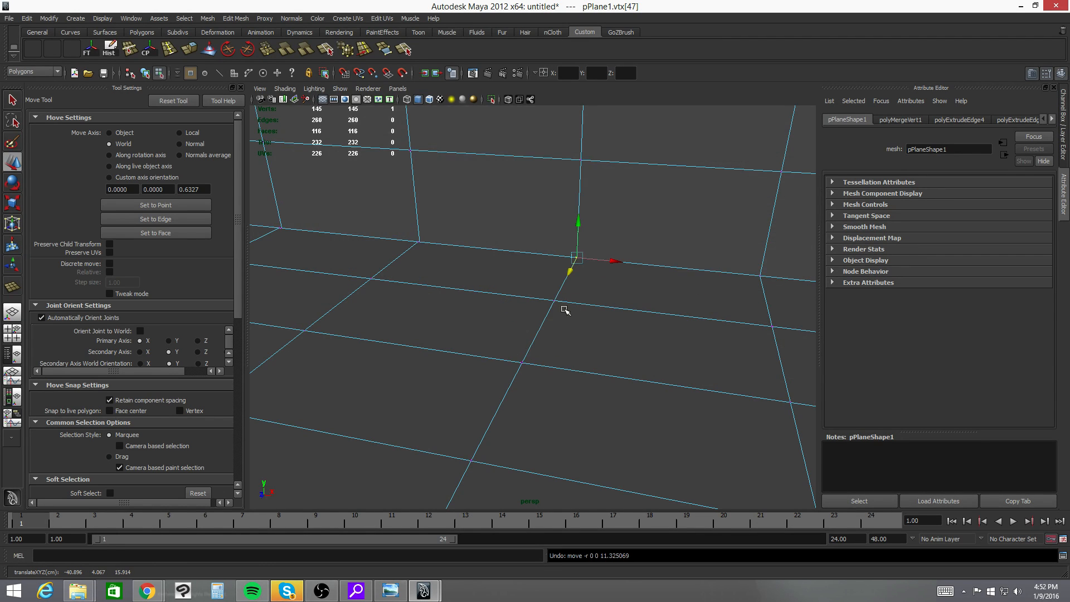
# - Merge the next two pairs of overlapping seam vertices, working towards the wall's open end
pyautogui.moveTo(410, 220); pyautogui.dragTo(434, 259)
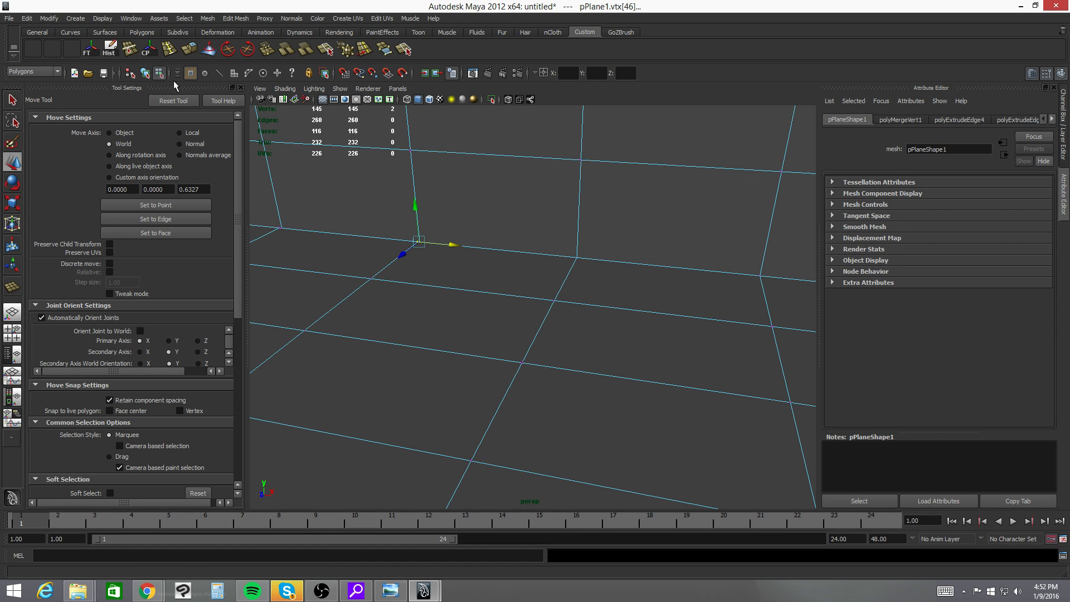
pyautogui.click(264, 49)
pyautogui.keyDown('alt'); pyautogui.moveTo(342, 258); pyautogui.dragTo(395, 272, button='middle'); pyautogui.keyUp('alt')
pyautogui.moveTo(438, 240); pyautogui.dragTo(493, 268)
pyautogui.keyDown('alt'); pyautogui.moveTo(481, 267); pyautogui.dragTo(557, 272, button='right'); pyautogui.keyUp('alt')
pyautogui.keyDown('alt'); pyautogui.moveTo(558, 272); pyautogui.dragTo(613, 321, button='middle'); pyautogui.keyUp('alt')
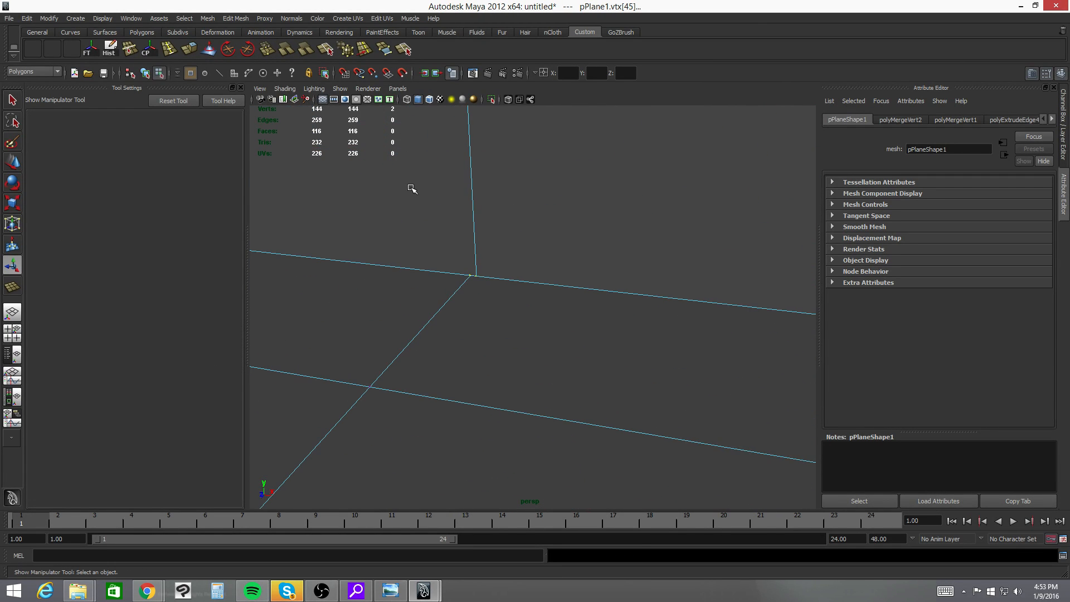
pyautogui.keyDown('alt'); pyautogui.moveTo(446, 200); pyautogui.dragTo(483, 212, button='right'); pyautogui.keyUp('alt')
pyautogui.keyDown('alt'); pyautogui.moveTo(482, 212); pyautogui.dragTo(504, 232, button='middle'); pyautogui.keyUp('alt')
pyautogui.press('f')
pyautogui.keyDown('alt'); pyautogui.moveTo(521, 245); pyautogui.dragTo(441, 236, button='right'); pyautogui.keyUp('alt')
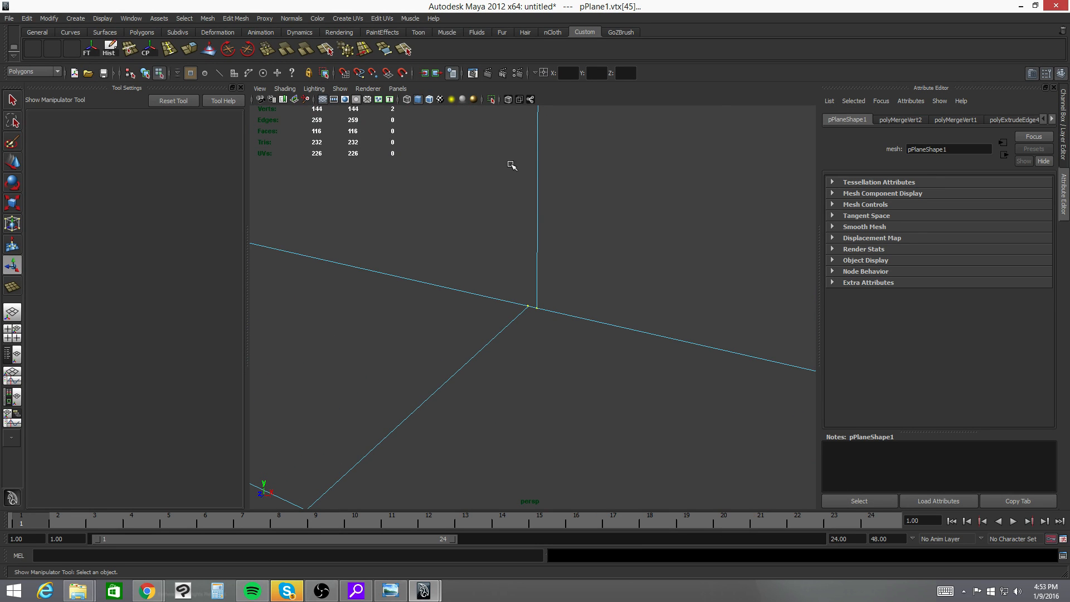
pyautogui.press('g')
# - Merge the last pair of overlapping vertices at the seam's outer corner, and examine the joined seam
pyautogui.keyDown('alt'); pyautogui.moveTo(458, 234); pyautogui.dragTo(719, 264); pyautogui.keyUp('alt')
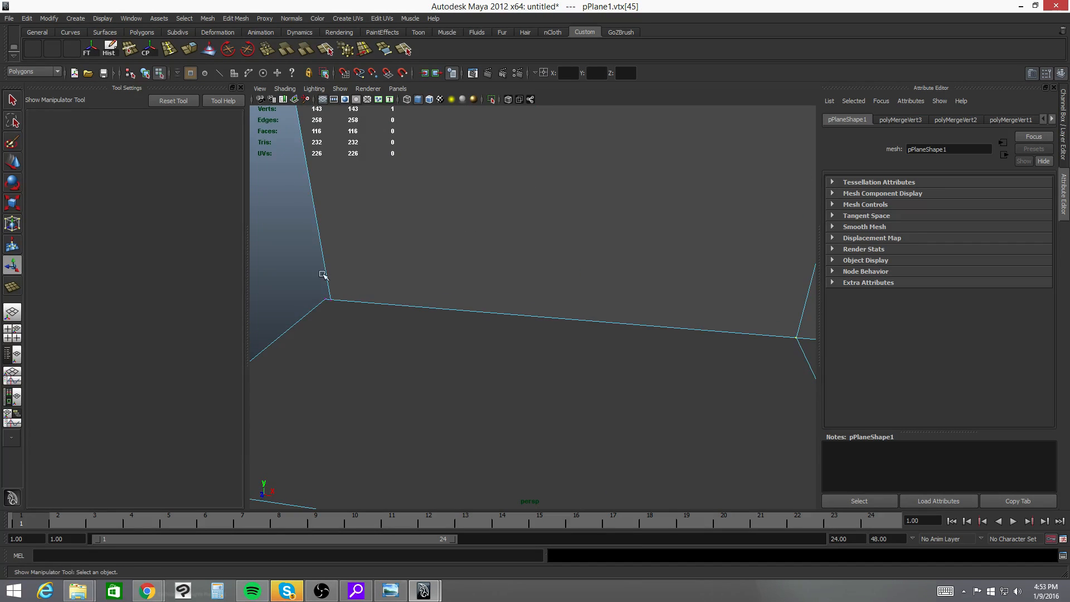
pyautogui.moveTo(306, 281); pyautogui.dragTo(638, 332)
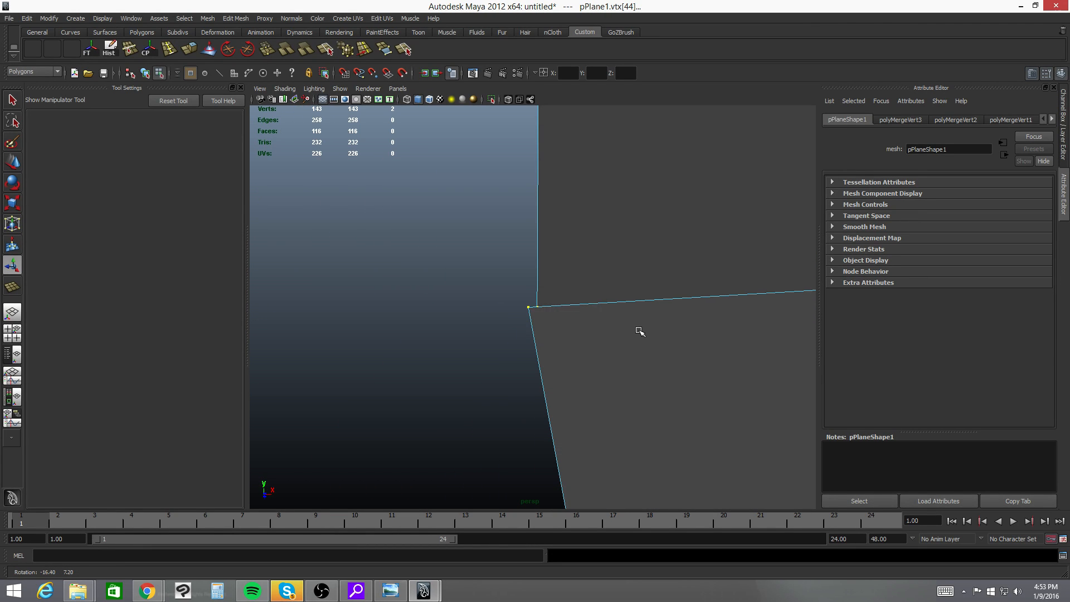
pyautogui.press('g')
pyautogui.keyDown('alt'); pyautogui.moveTo(702, 289); pyautogui.dragTo(368, 292, button='right'); pyautogui.keyUp('alt')
pyautogui.keyDown('alt'); pyautogui.moveTo(502, 285); pyautogui.dragTo(426, 284, button='right'); pyautogui.keyUp('alt')
pyautogui.keyDown('alt'); pyautogui.moveTo(426, 284); pyautogui.dragTo(608, 306); pyautogui.keyUp('alt')
pyautogui.moveTo(554, 295); pyautogui.dragTo(556, 270, button='right')
pyautogui.keyDown('alt'); pyautogui.moveTo(556, 270); pyautogui.dragTo(526, 314); pyautogui.keyUp('alt')
pyautogui.keyDown('alt'); pyautogui.moveTo(526, 314); pyautogui.dragTo(584, 306, button='right'); pyautogui.keyUp('alt')
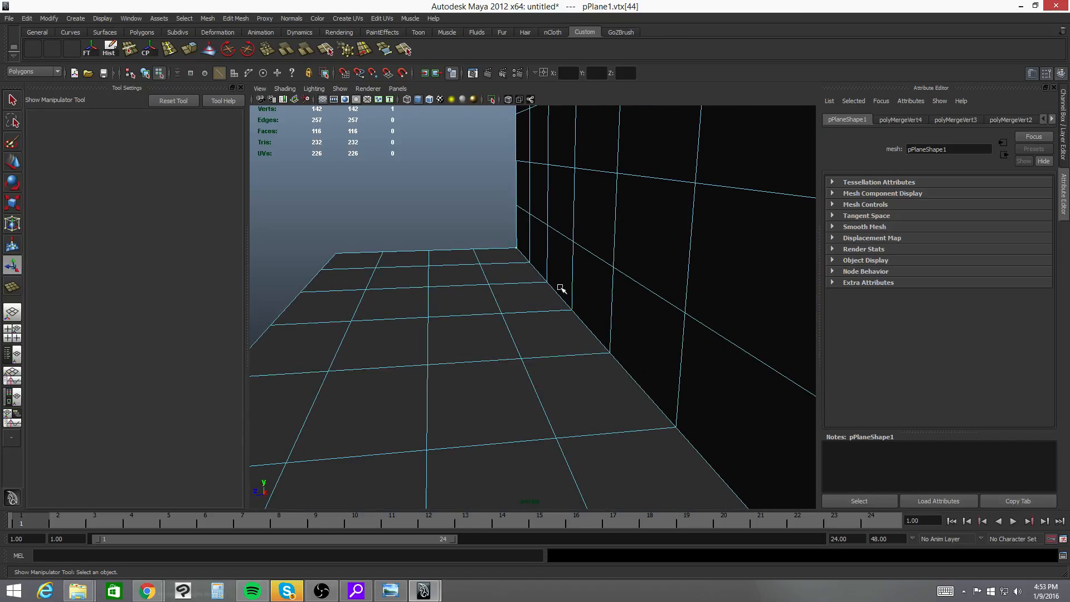
# - Select all vertices along the open end of the wall and floor, and scale them along X into line
pyautogui.keyDown('alt'); pyautogui.moveTo(676, 186); pyautogui.dragTo(507, 146); pyautogui.keyUp('alt')
pyautogui.moveTo(507, 147); pyautogui.dragTo(481, 141, button='right')
pyautogui.moveTo(460, 127); pyautogui.dragTo(509, 391)
pyautogui.press('r')
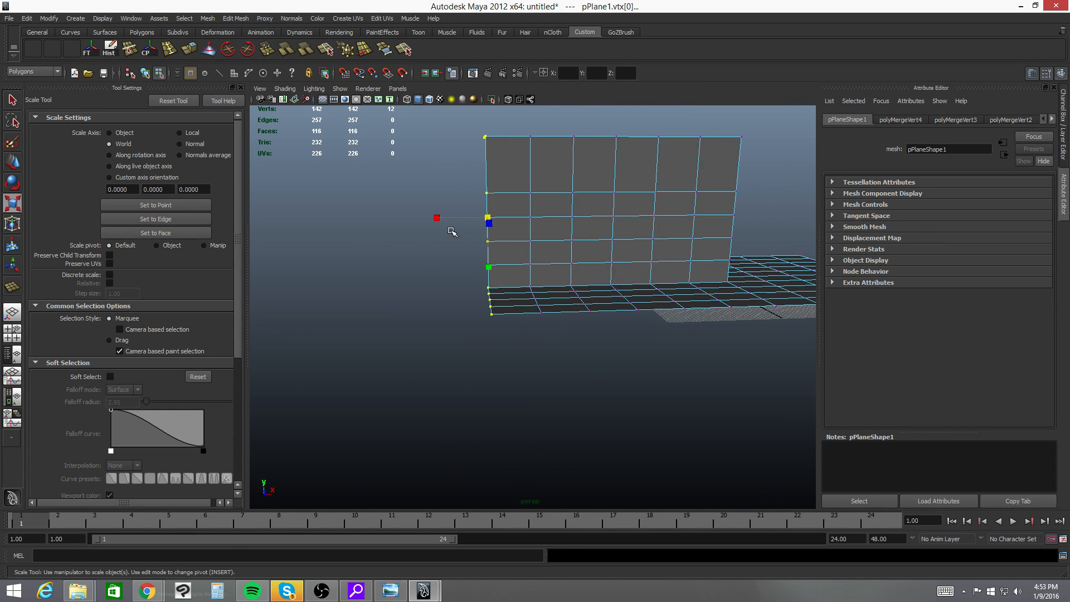
pyautogui.moveTo(501, 264)
pyautogui.keyDown('alt'); pyautogui.mouseDown()
pyautogui.moveTo(521, 267)
pyautogui.moveTo(493, 263)
pyautogui.mouseUp(); pyautogui.keyUp('alt')
pyautogui.moveTo(434, 223); pyautogui.dragTo(506, 203)
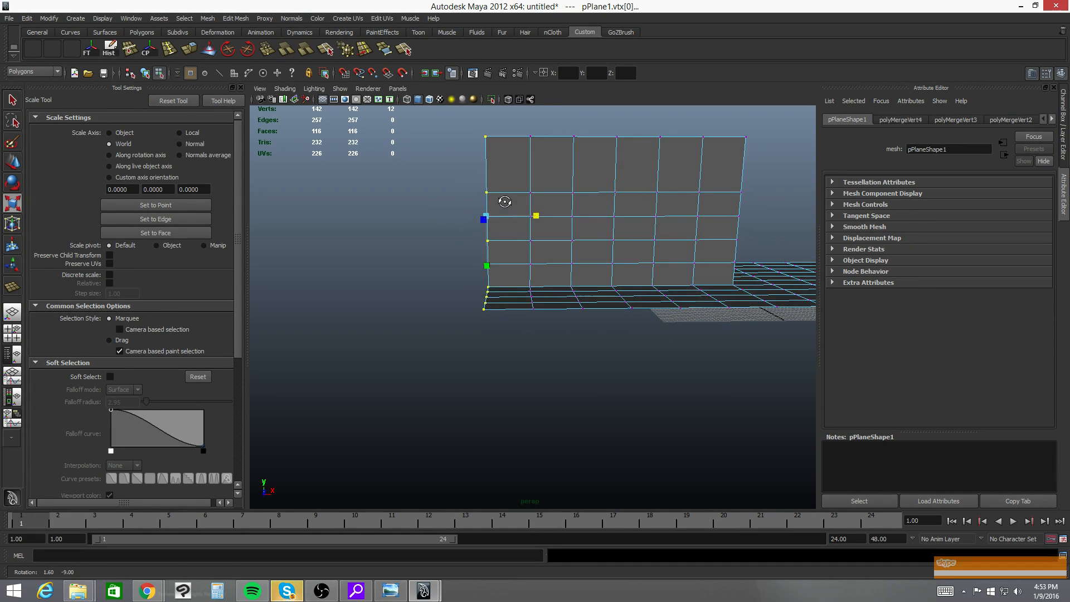
# - Examine the alignment of the scaled end vertices in the front view
pyautogui.press('space')
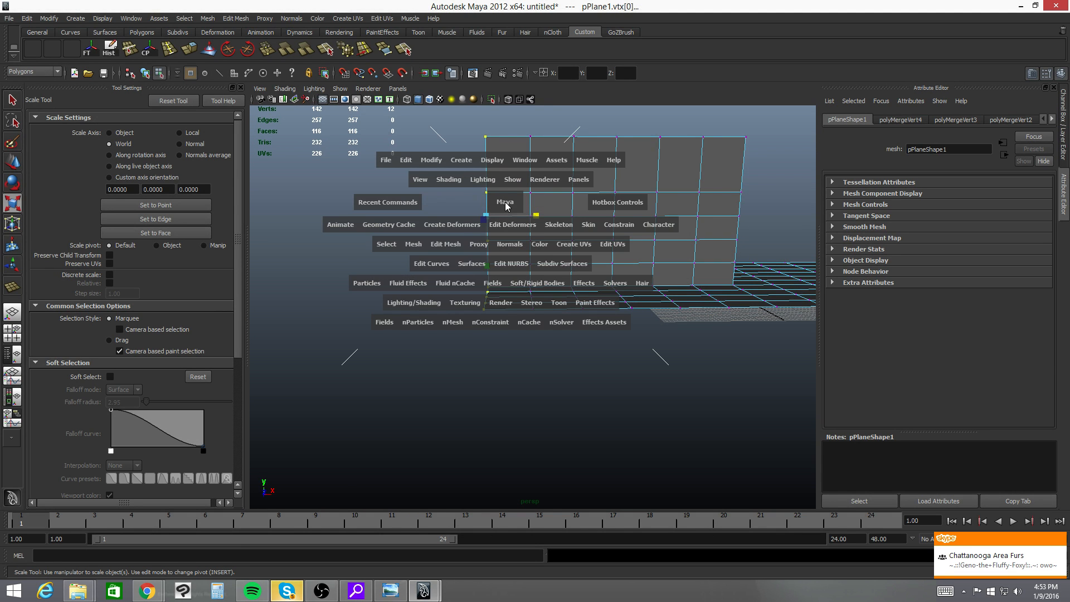
pyautogui.click(508, 206)
pyautogui.moveTo(507, 207); pyautogui.dragTo(505, 227)
pyautogui.keyDown('alt'); pyautogui.moveTo(504, 227); pyautogui.dragTo(623, 373, button='middle'); pyautogui.keyUp('alt')
pyautogui.keyDown('alt'); pyautogui.moveTo(623, 374); pyautogui.dragTo(566, 351, button='right'); pyautogui.keyUp('alt')
pyautogui.keyDown('alt'); pyautogui.moveTo(666, 268); pyautogui.dragTo(307, 280, button='right'); pyautogui.keyUp('alt')
pyautogui.keyDown('alt'); pyautogui.moveTo(379, 281); pyautogui.dragTo(254, 283, button='right'); pyautogui.keyUp('alt')
pyautogui.press('f')
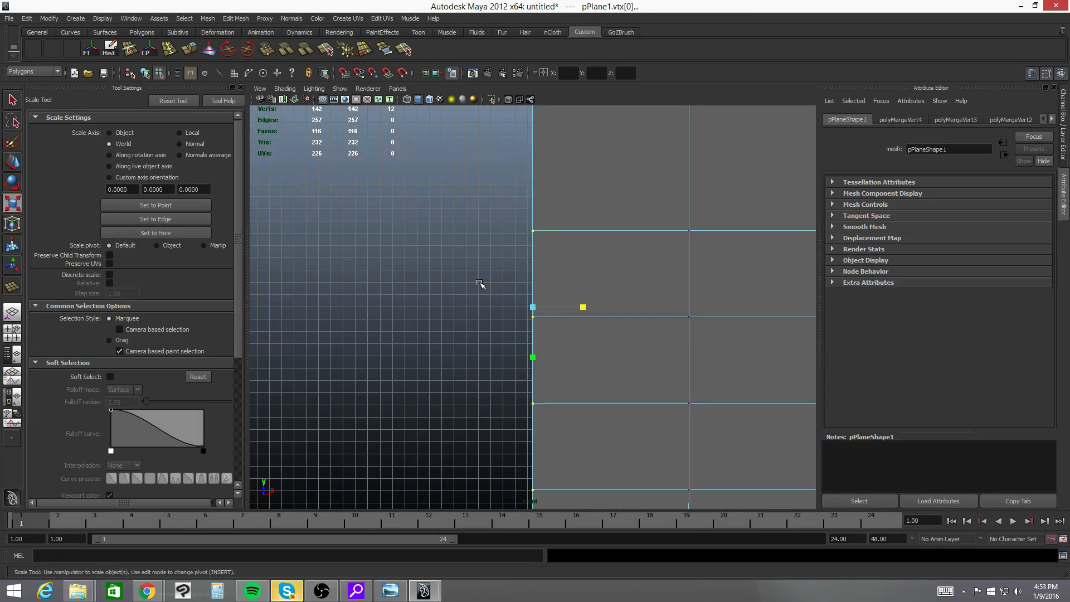
pyautogui.keyDown('alt'); pyautogui.moveTo(695, 307); pyautogui.dragTo(391, 297, button='right'); pyautogui.keyUp('alt')
pyautogui.keyDown('alt'); pyautogui.moveTo(697, 293); pyautogui.dragTo(435, 288, button='right'); pyautogui.keyUp('alt')
pyautogui.keyDown('alt'); pyautogui.moveTo(621, 298); pyautogui.dragTo(505, 251, button='middle'); pyautogui.keyUp('alt')
# - Return to the perspective view and frame the whole wall and floor
pyautogui.press('space')
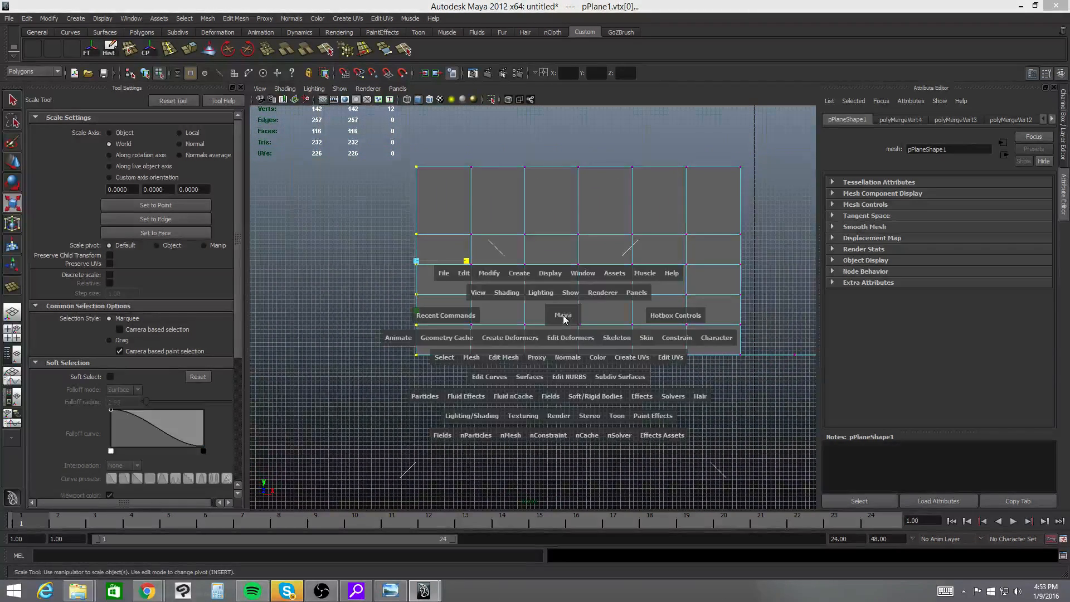
pyautogui.press('space')
pyautogui.moveTo(563, 317); pyautogui.dragTo(564, 290)
pyautogui.scroll(-3, 607, 292)
pyautogui.keyDown('alt'); pyautogui.moveTo(623, 317); pyautogui.dragTo(546, 252); pyautogui.keyUp('alt')
pyautogui.keyDown('alt'); pyautogui.moveTo(557, 353); pyautogui.dragTo(578, 359); pyautogui.keyUp('alt')
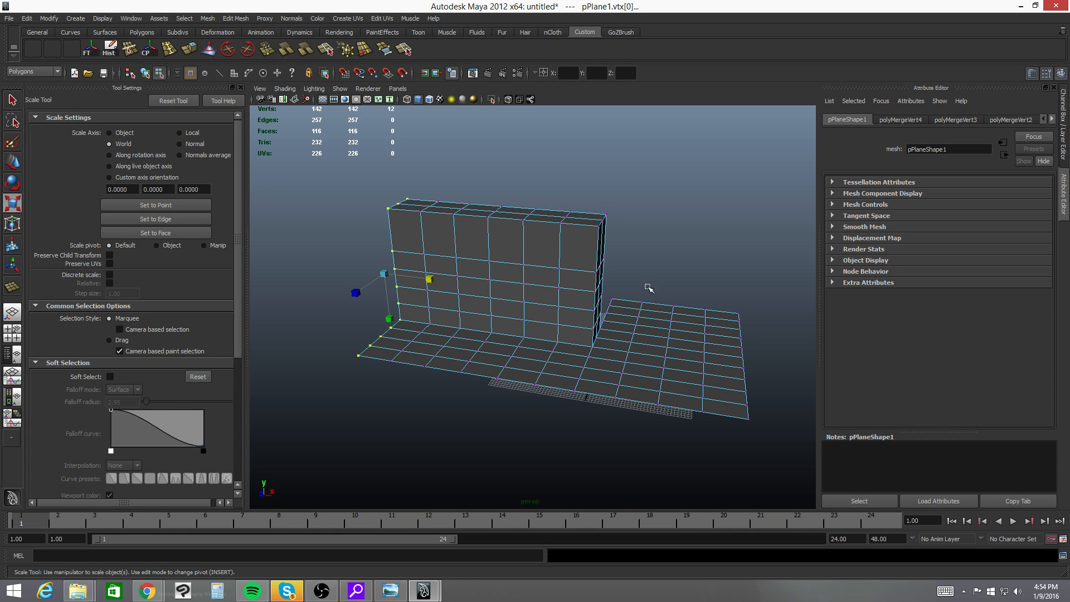
# - Delete a single face in the middle of the wall's front side
pyautogui.keyDown('alt'); pyautogui.moveTo(655, 339); pyautogui.dragTo(572, 336); pyautogui.keyUp('alt')
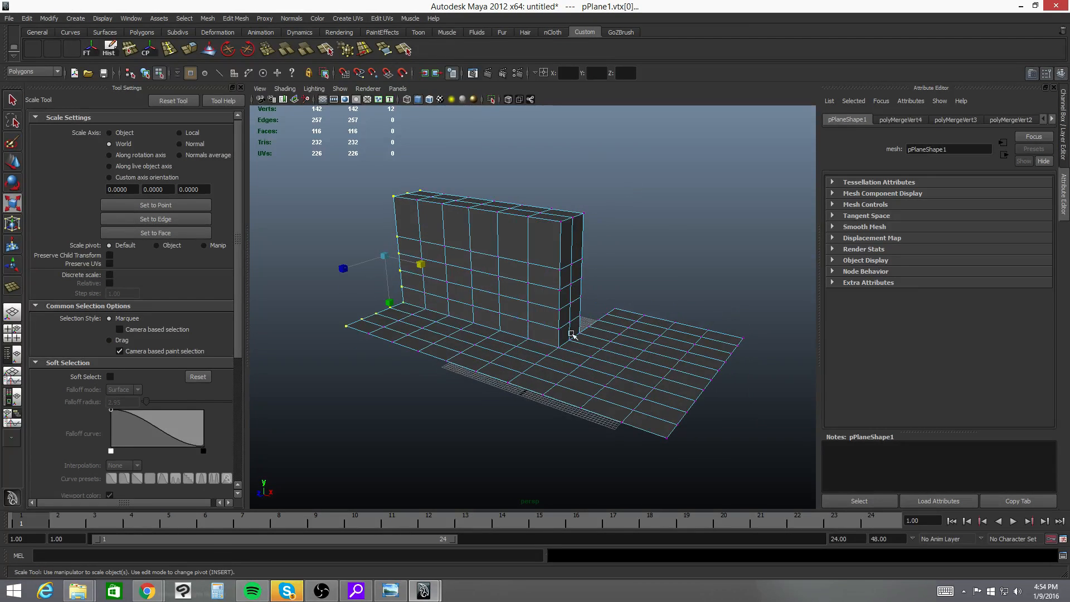
pyautogui.keyDown('alt'); pyautogui.moveTo(463, 330); pyautogui.dragTo(521, 339, button='right'); pyautogui.keyUp('alt')
pyautogui.keyDown('alt'); pyautogui.moveTo(497, 368); pyautogui.dragTo(518, 341, button='middle'); pyautogui.keyUp('alt')
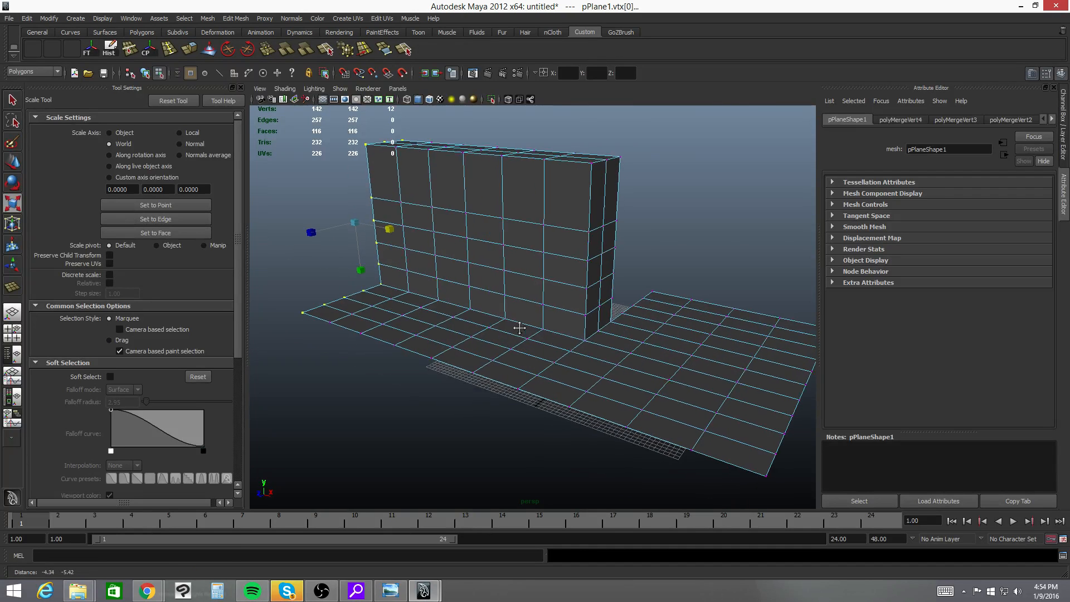
pyautogui.moveTo(522, 262); pyautogui.dragTo(521, 285, button='right')
pyautogui.click(525, 264)
pyautogui.press('Delete')
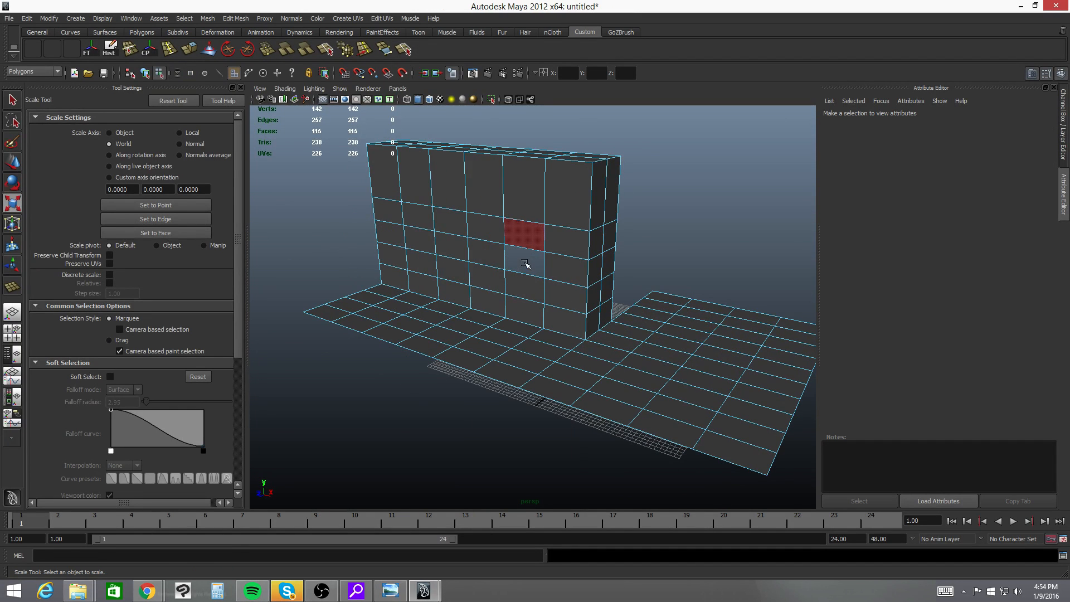
# - Fill the hole in the wall with the Append to Polygon Tool, joining its upper and lower border edges
pyautogui.keyDown('alt'); pyautogui.moveTo(427, 260); pyautogui.dragTo(435, 262); pyautogui.keyUp('alt')
pyautogui.keyDown('alt'); pyautogui.moveTo(434, 262); pyautogui.dragTo(555, 209, button='right'); pyautogui.keyUp('alt')
pyautogui.keyDown('alt'); pyautogui.moveTo(556, 208); pyautogui.dragTo(544, 240, button='middle'); pyautogui.keyUp('alt')
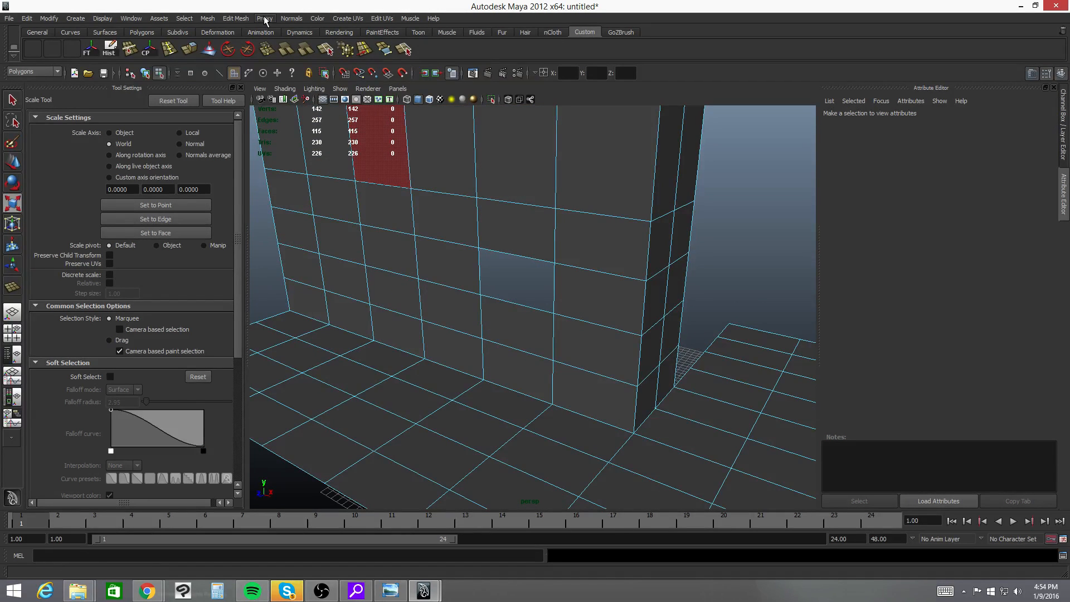
pyautogui.click(242, 19)
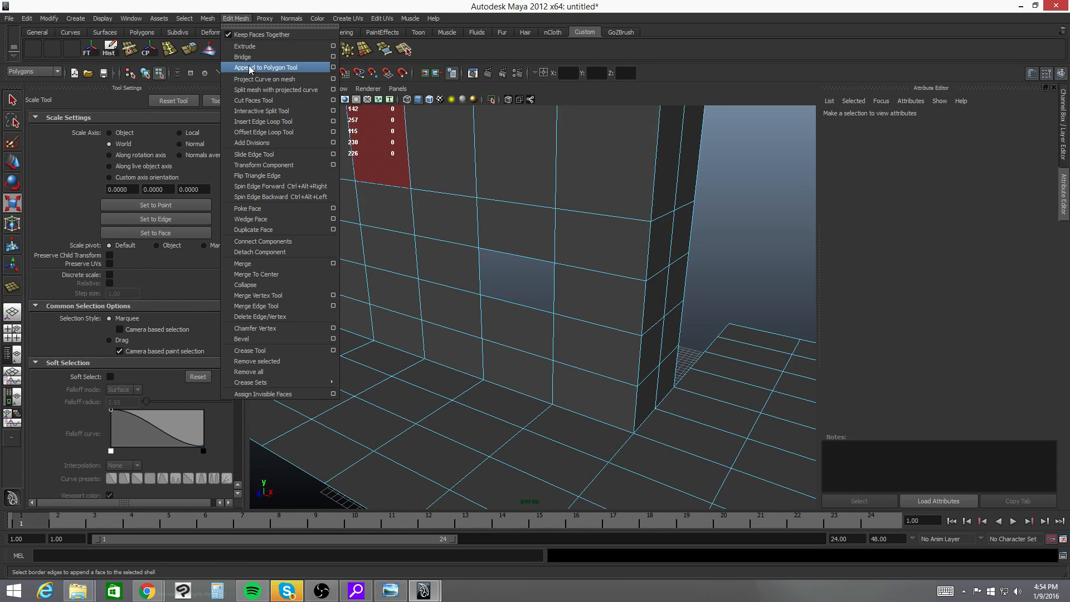
pyautogui.click(241, 17)
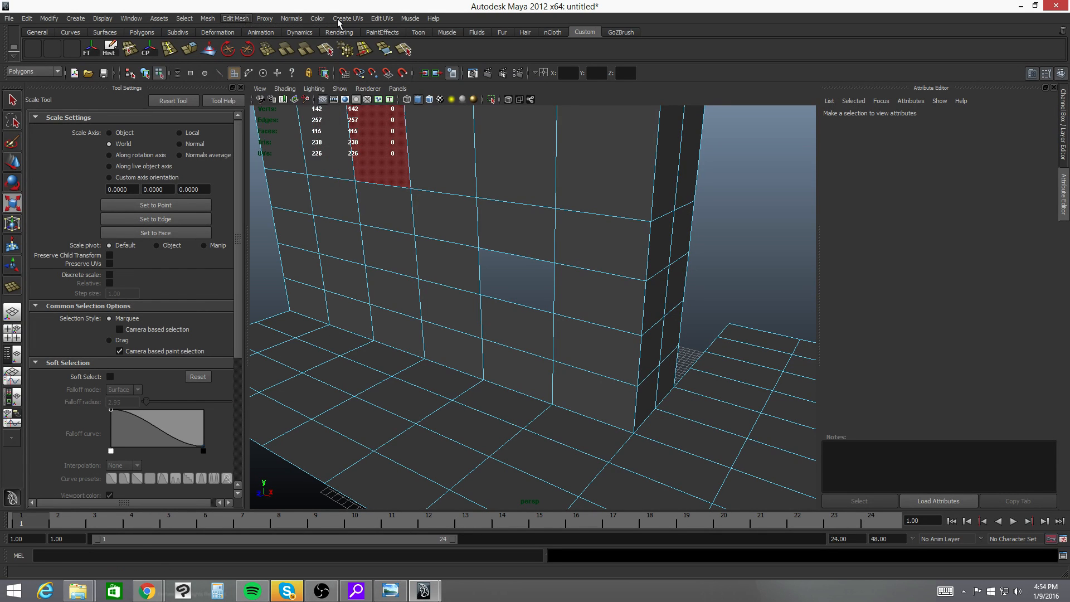
pyautogui.click(404, 49)
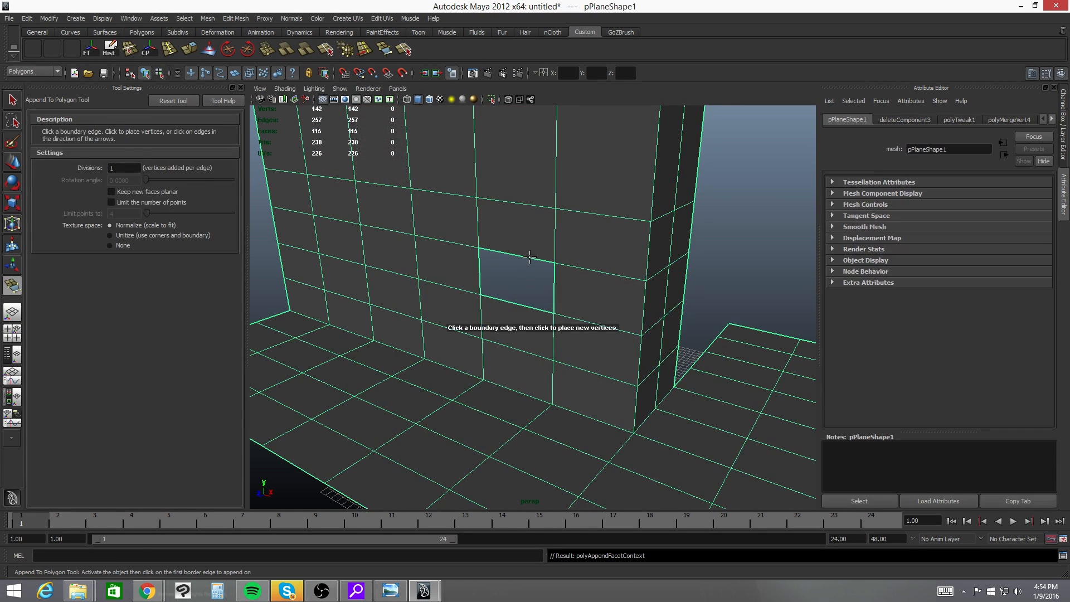
pyautogui.click(530, 258)
pyautogui.click(528, 306)
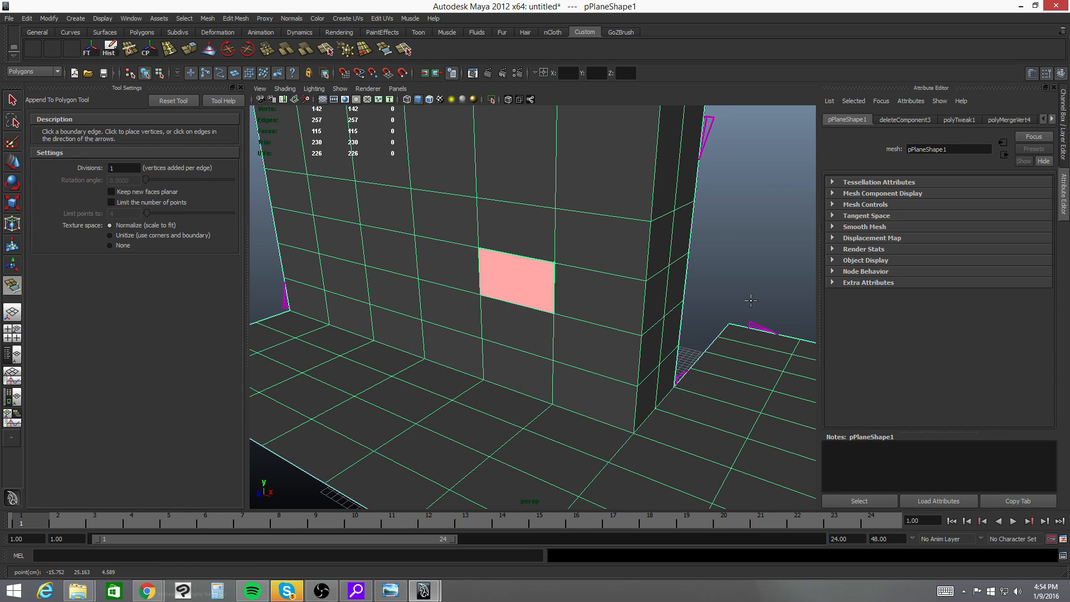
pyautogui.press('Return')
# - Activate the Scale tool and inspect the repaired wall and floor from several angles
pyautogui.press('r')
pyautogui.keyDown('alt'); pyautogui.moveTo(520, 287); pyautogui.dragTo(605, 269); pyautogui.keyUp('alt')
pyautogui.keyDown('alt'); pyautogui.moveTo(604, 269); pyautogui.dragTo(511, 312, button='right'); pyautogui.keyUp('alt')
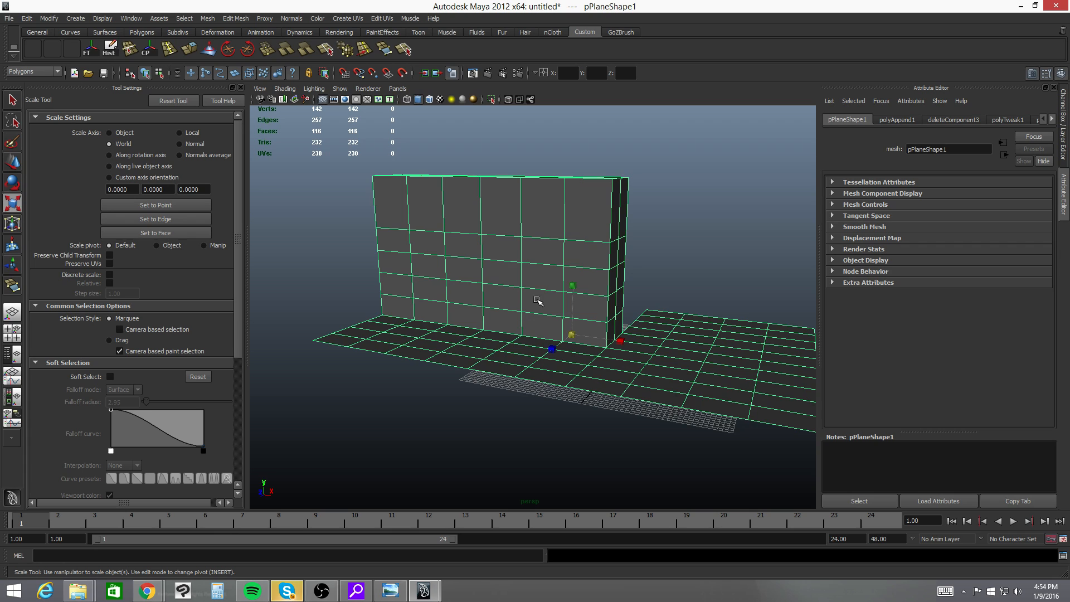
pyautogui.keyDown('alt'); pyautogui.moveTo(628, 335); pyautogui.dragTo(536, 314); pyautogui.keyUp('alt')
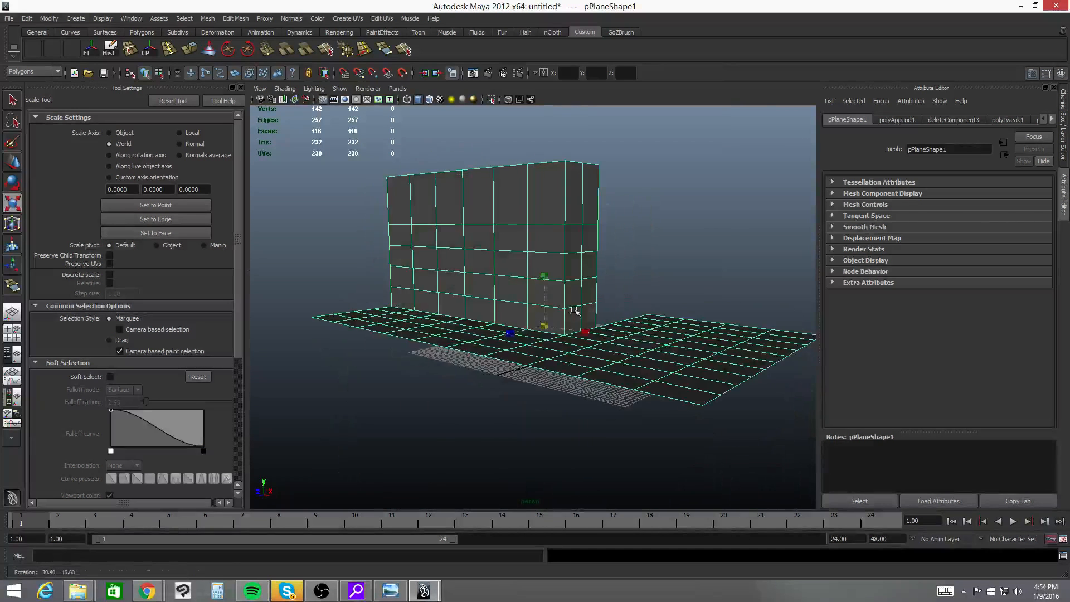
pyautogui.keyDown('alt'); pyautogui.moveTo(659, 338); pyautogui.dragTo(660, 366); pyautogui.keyUp('alt')
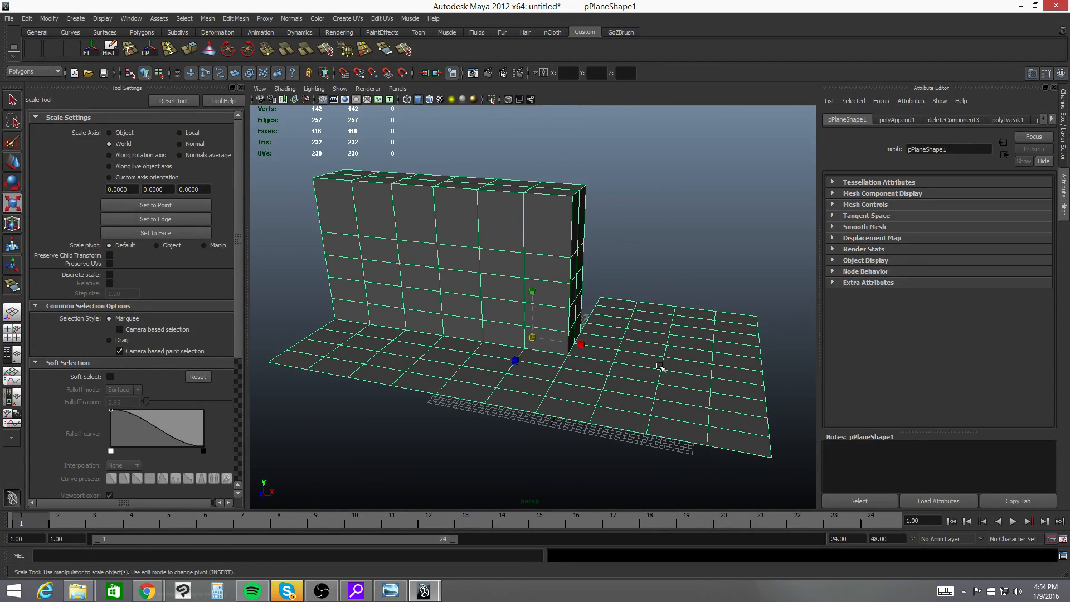
pyautogui.keyDown('alt'); pyautogui.moveTo(610, 278); pyautogui.dragTo(626, 360); pyautogui.keyUp('alt')
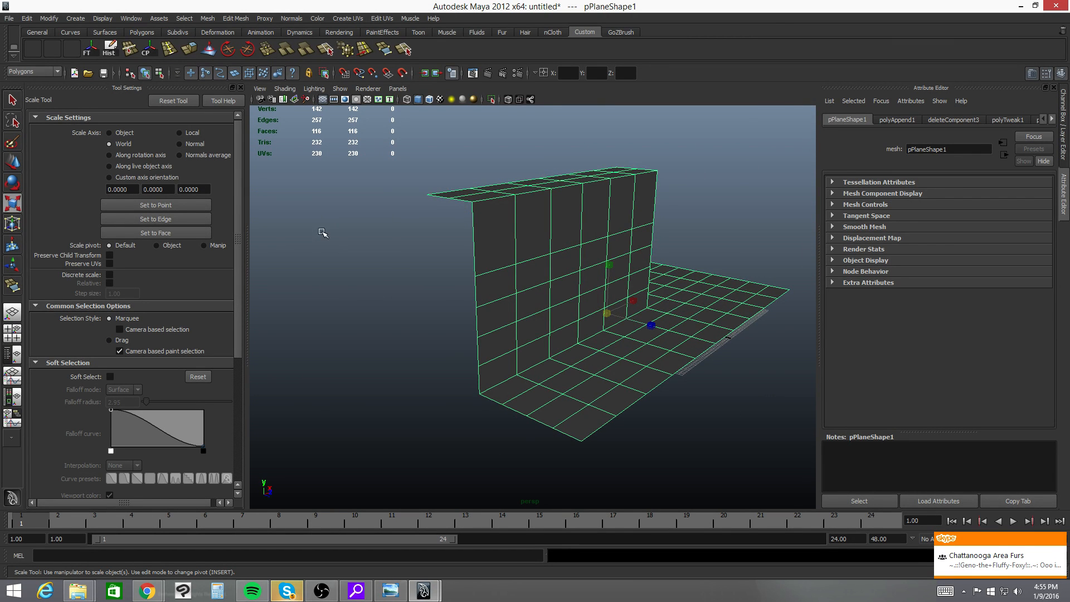
pyautogui.keyDown('alt'); pyautogui.moveTo(630, 355); pyautogui.dragTo(526, 352); pyautogui.keyUp('alt')
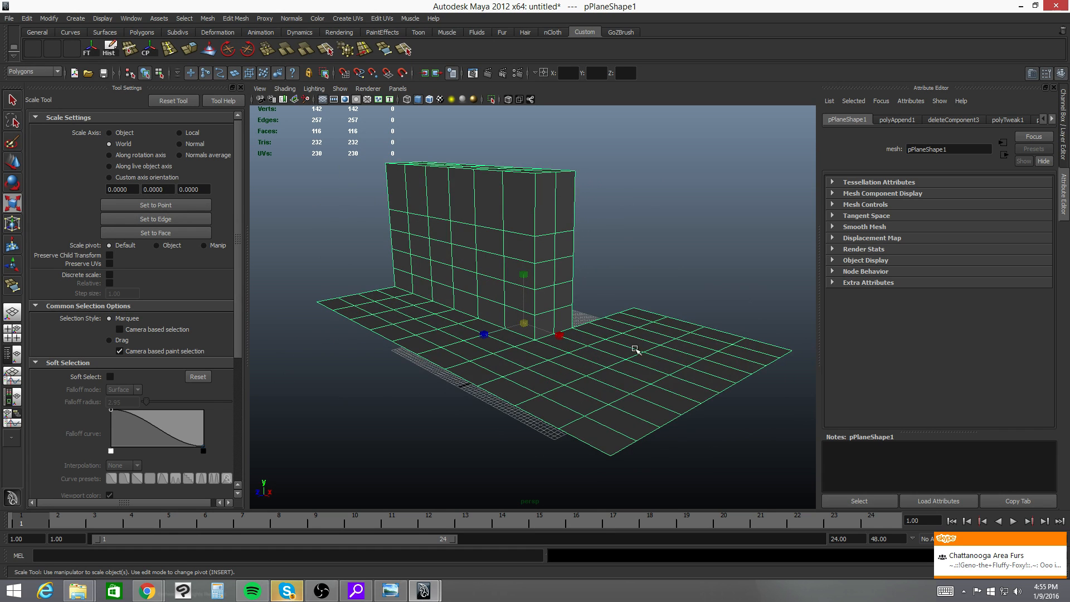